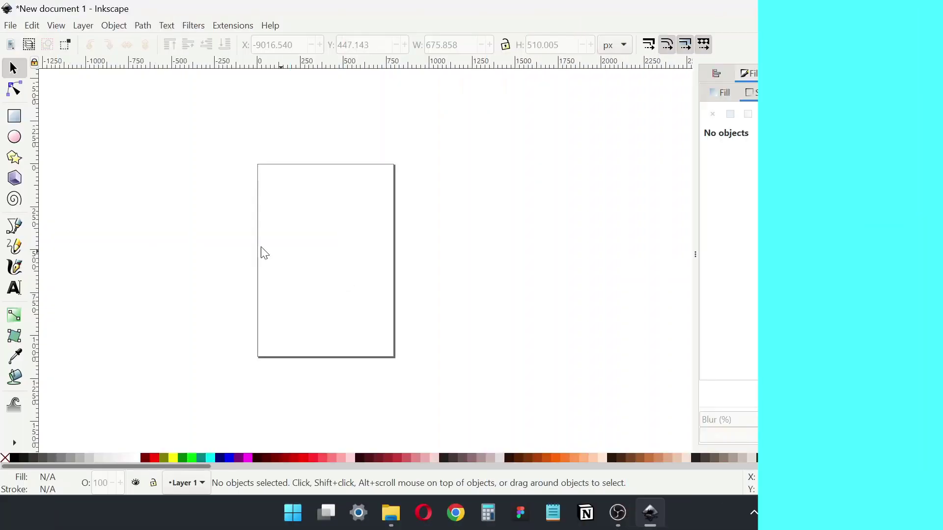
- Bring up the Align and Distribute settings and draw a yellow 500 × 500 px square on the empty canvas away from the page
drag(174, 263, 451, 268)
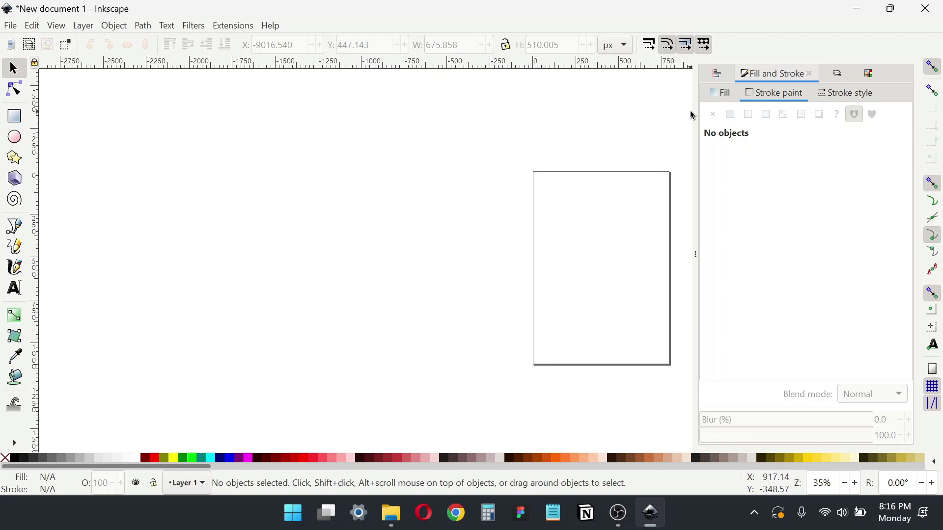
key(ctrl+shift+a)
drag(221, 265, 477, 268)
drag(233, 265, 462, 271)
drag(233, 261, 462, 232)
click(14, 116)
drag(252, 211, 345, 297)
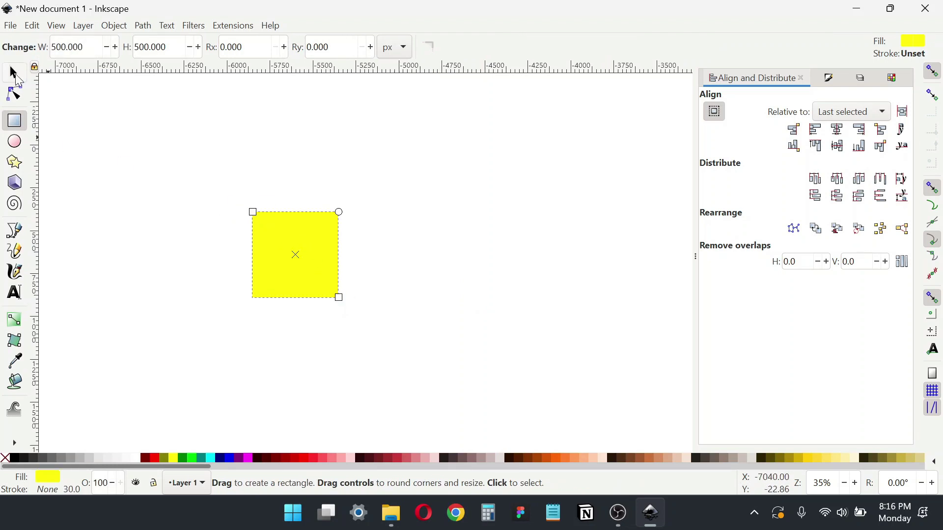
- Convert the yellow square to an editable path and rotate it 45 degrees into a diamond
click(14, 73)
click(11, 91)
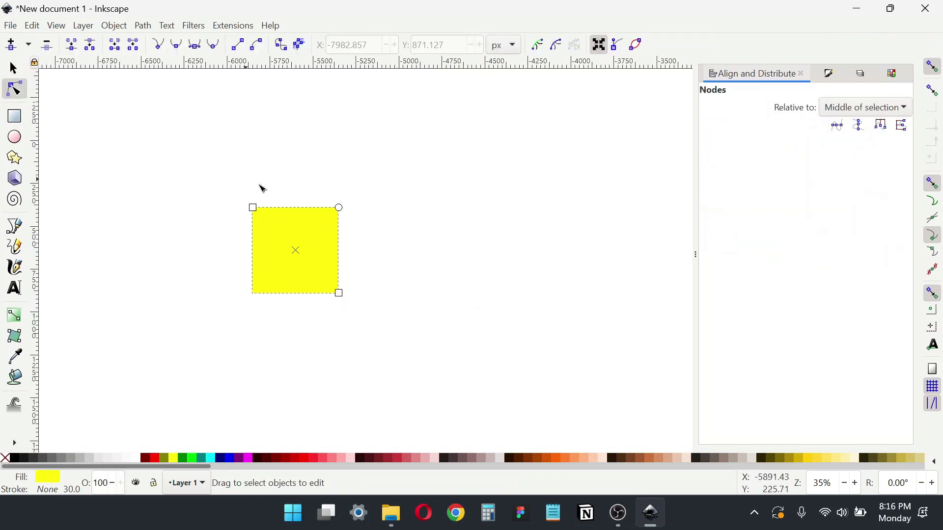
click(144, 26)
click(150, 44)
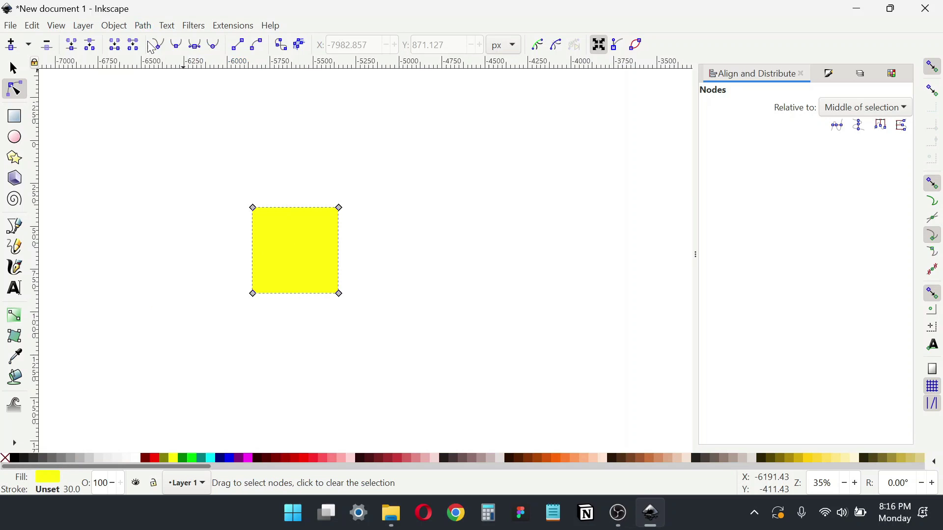
click(25, 71)
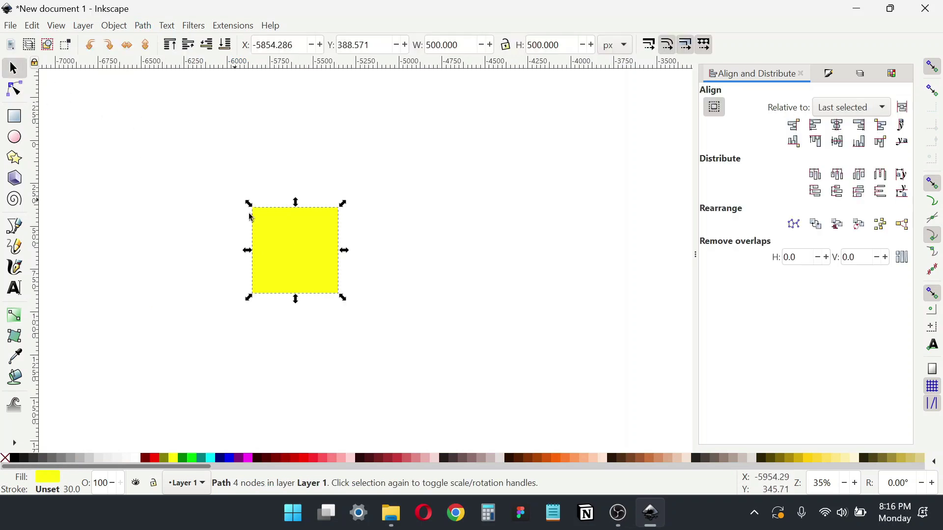
click(278, 280)
drag(248, 298, 297, 319)
- Delete the diamond's top node and make the three remaining nodes corners to form a downward-pointing triangle
click(14, 89)
drag(216, 144, 328, 221)
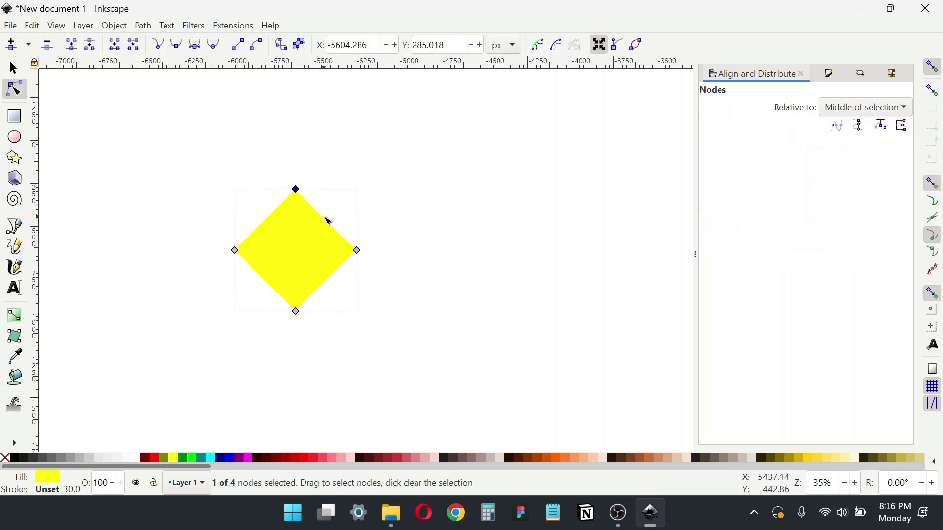
key(Delete)
drag(213, 164, 400, 345)
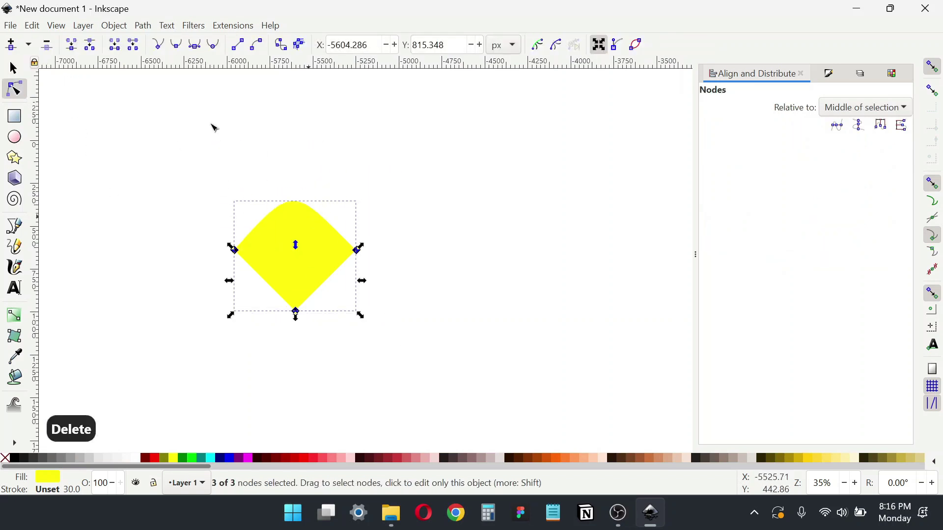
click(159, 46)
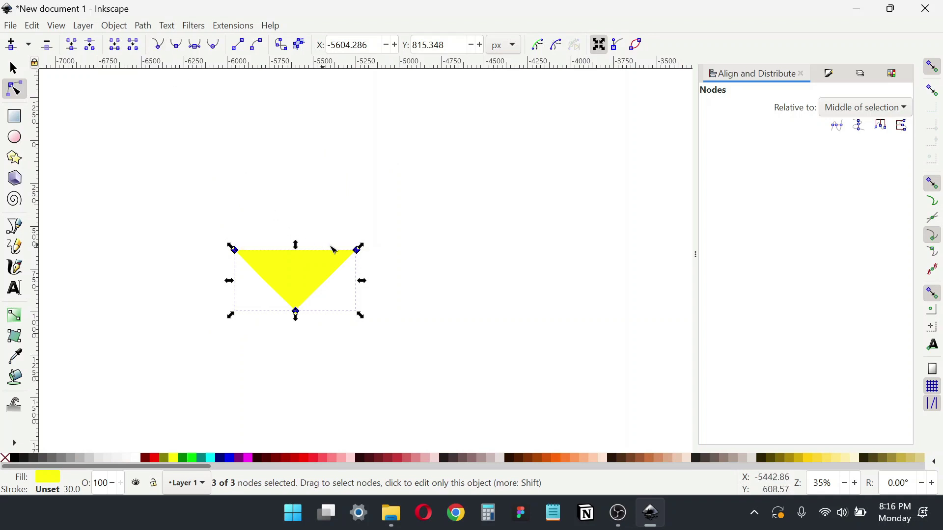
click(596, 43)
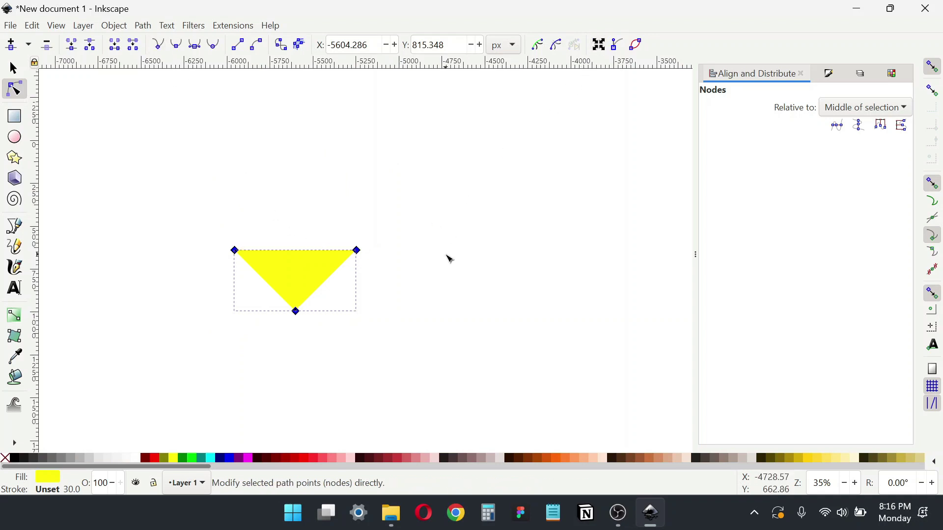
click(446, 254)
- Resize the yellow triangle to 333 px wide and 500 px high
click(14, 67)
click(445, 46)
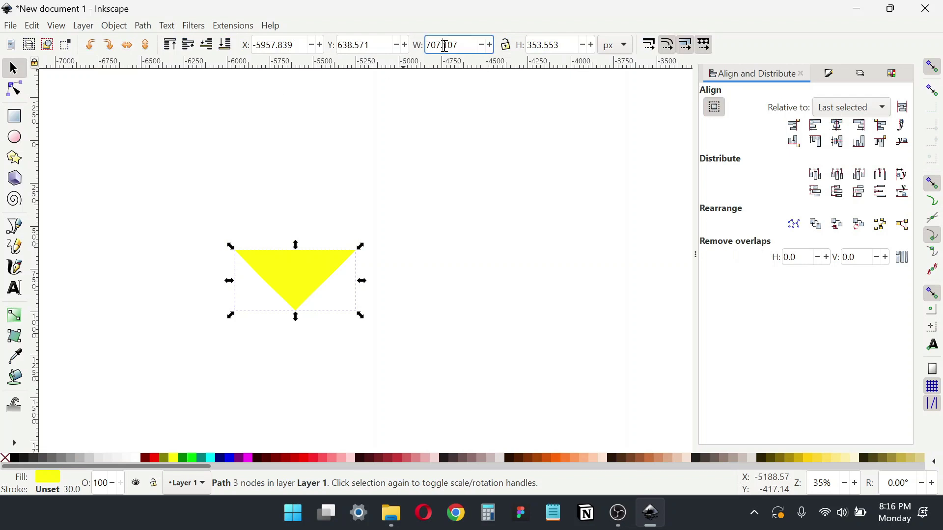
key(ctrl+a)
text(33)
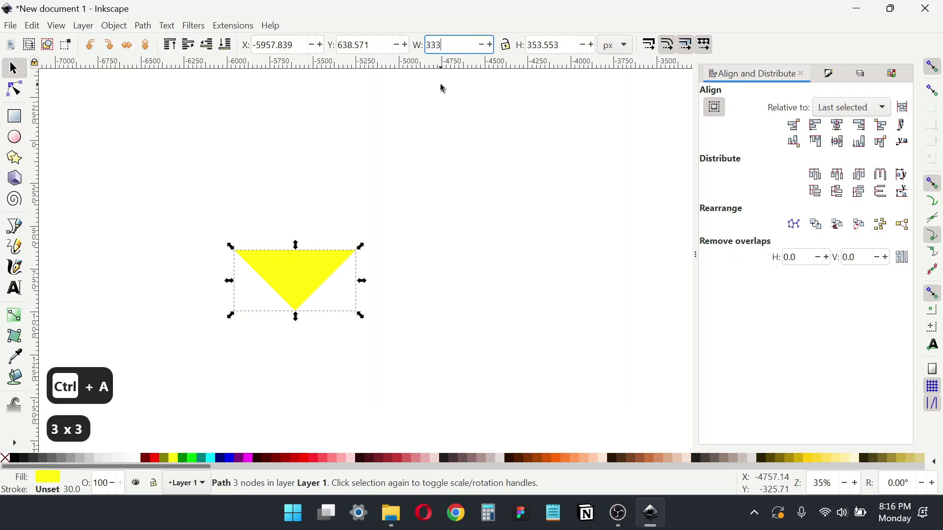
text(3)
key(Tab)
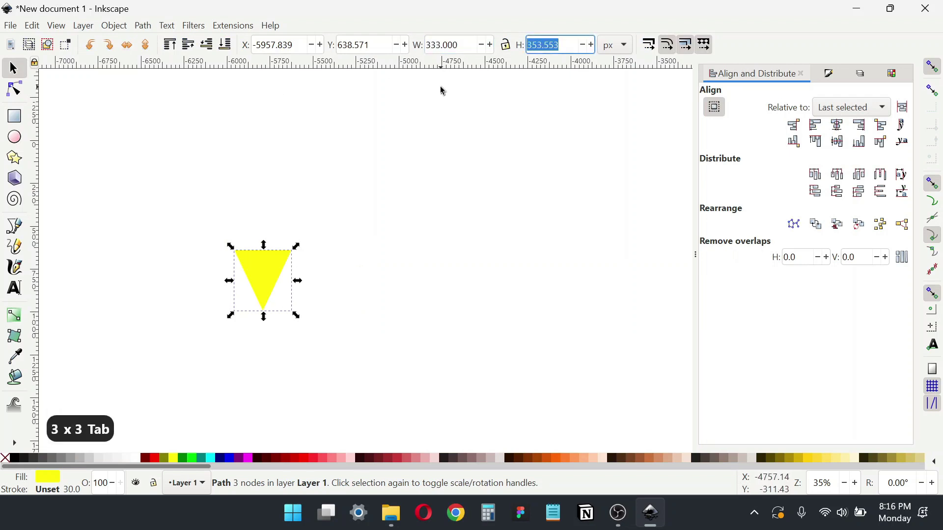
text(500)
key(Return)
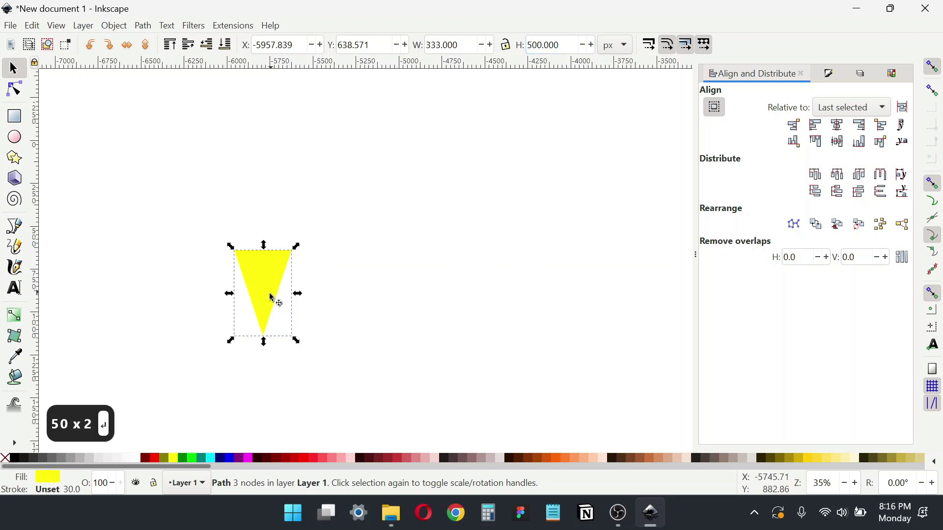
- Duplicate the triangle and place the copy directly to its right, snapping their adjacent top corners together
scroll(267, 287, up, 2)
drag(286, 256, 271, 254)
key(ctrl+d)
drag(238, 194, 379, 199)
click(933, 184)
click(932, 184)
drag(380, 193, 350, 190)
click(537, 259)
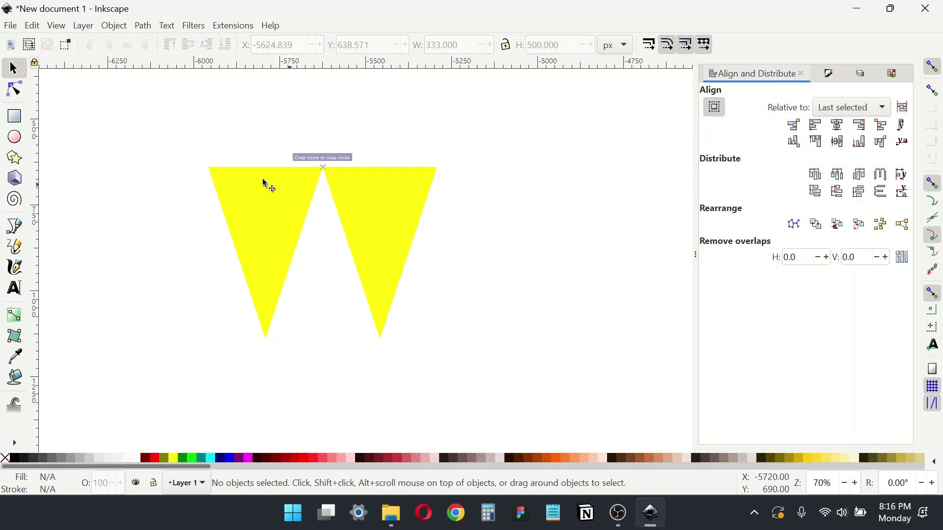
- Draw a zigzag path from the left triangle's outer top corner through its bottom tip and the shared top corner to the right triangle's tip
click(15, 228)
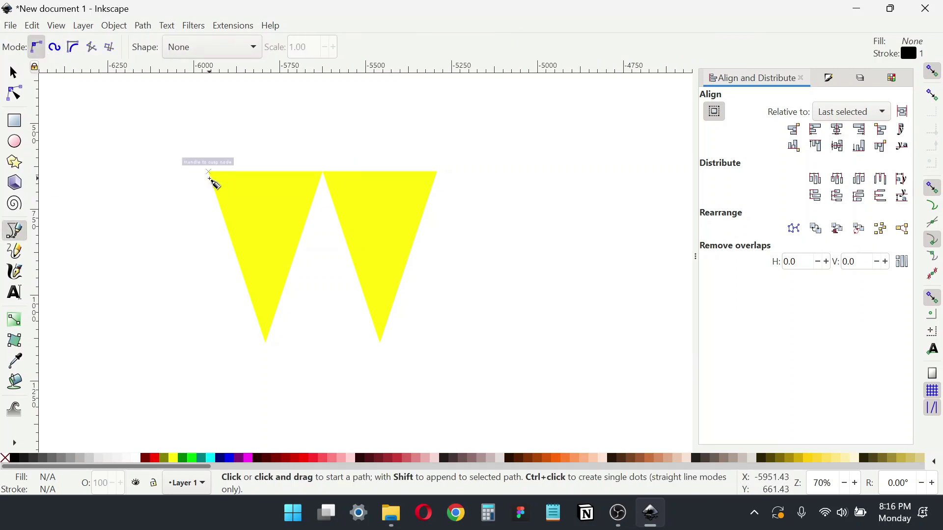
click(209, 172)
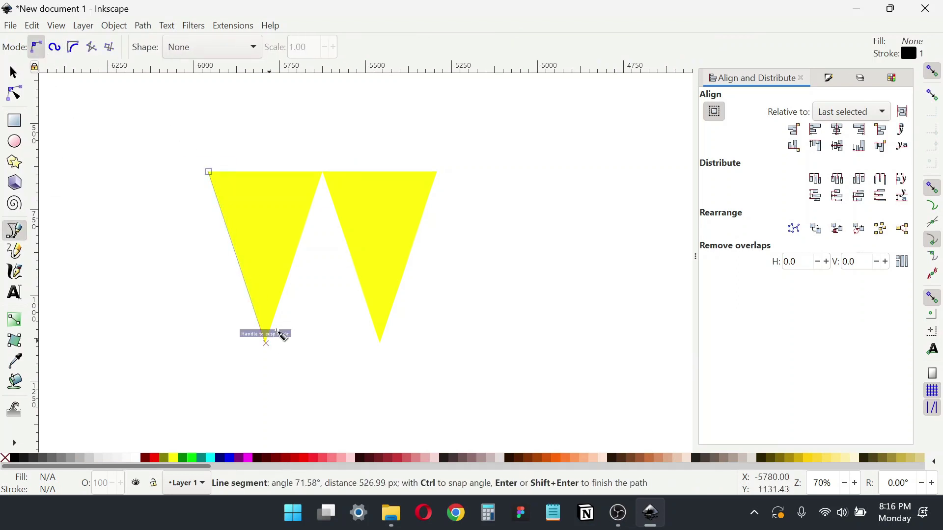
click(277, 333)
click(324, 183)
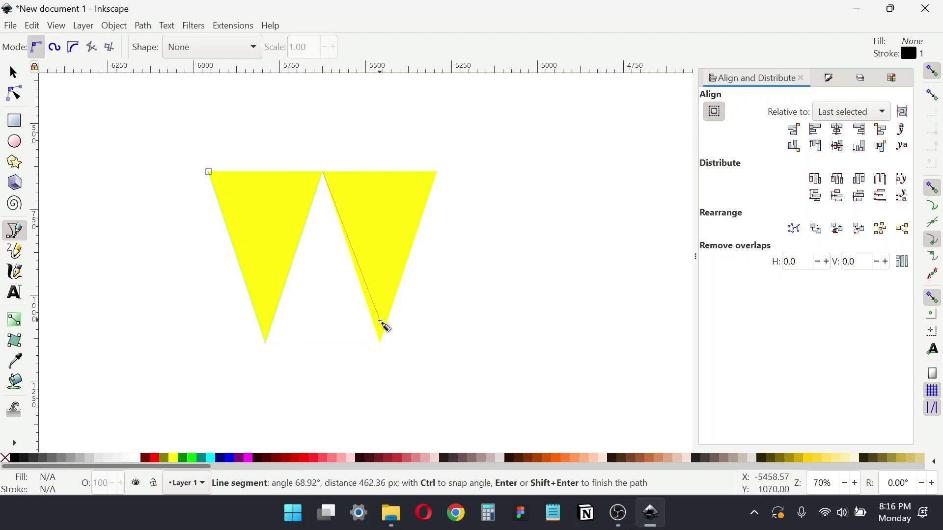
double_click(383, 336)
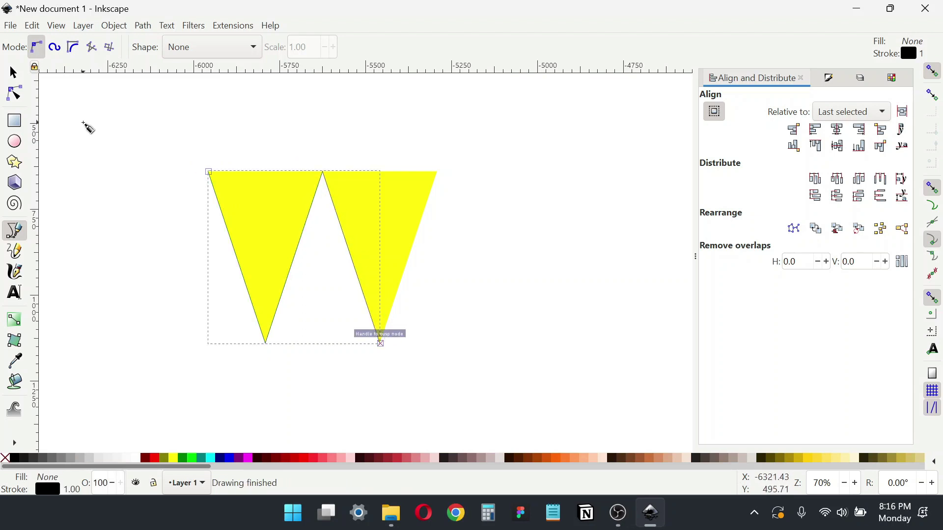
- Set the zigzag path's stroke width to 40 px with a round join and round caps
click(17, 82)
key(ctrl+shift+f)
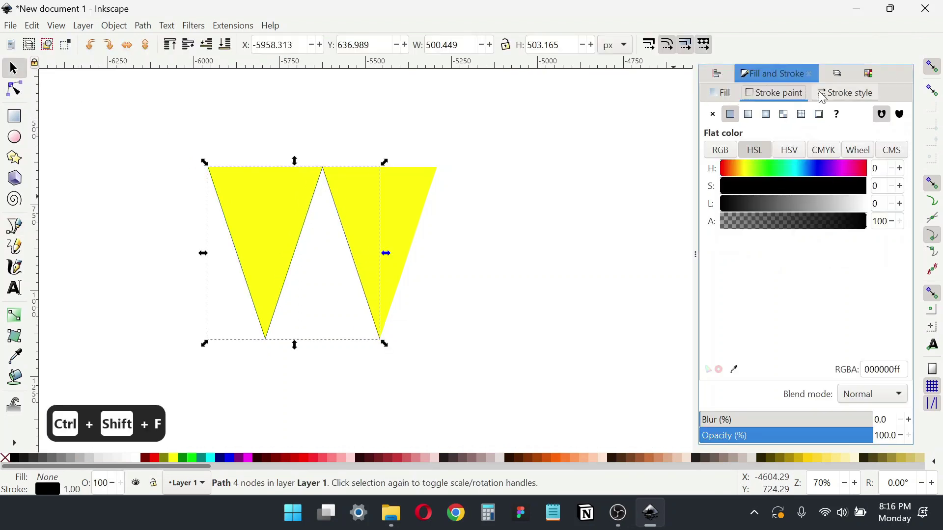
click(833, 95)
click(761, 116)
key(ctrl+a)
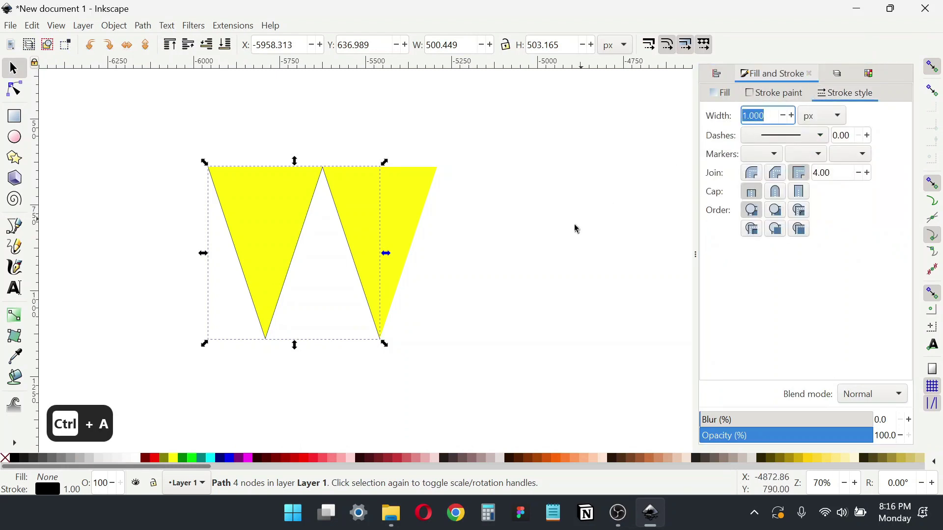
text(40)
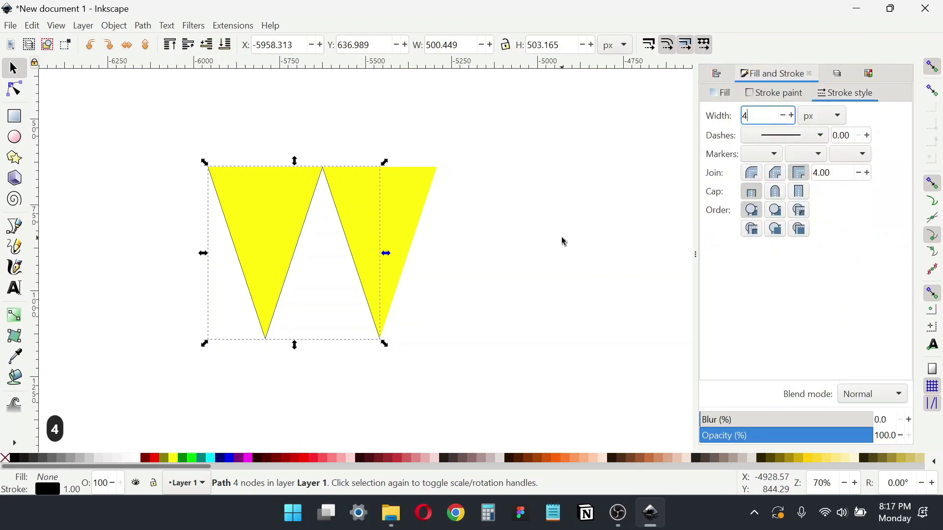
key(Return)
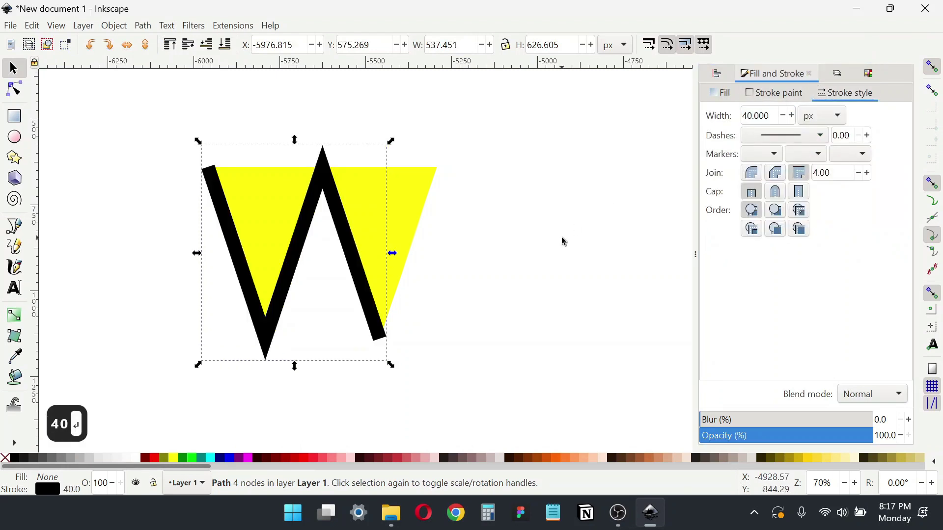
click(754, 177)
click(775, 193)
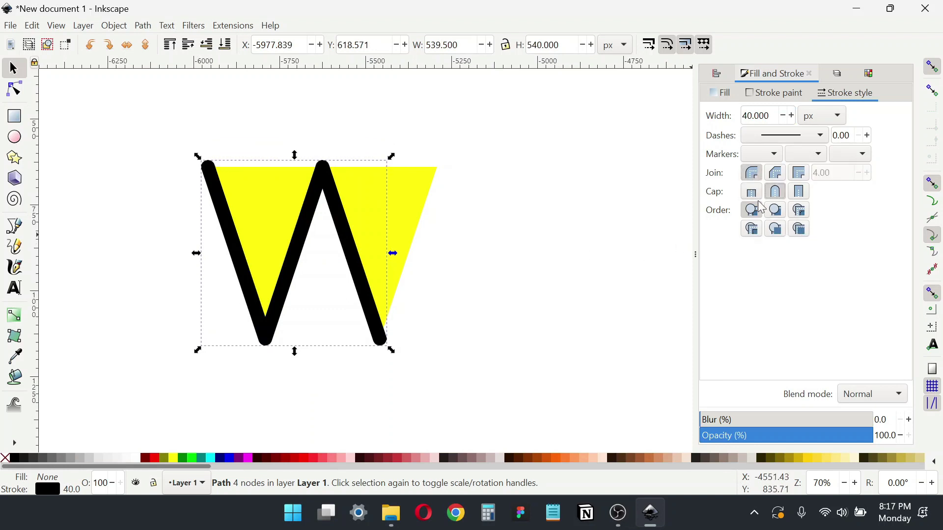
click(95, 148)
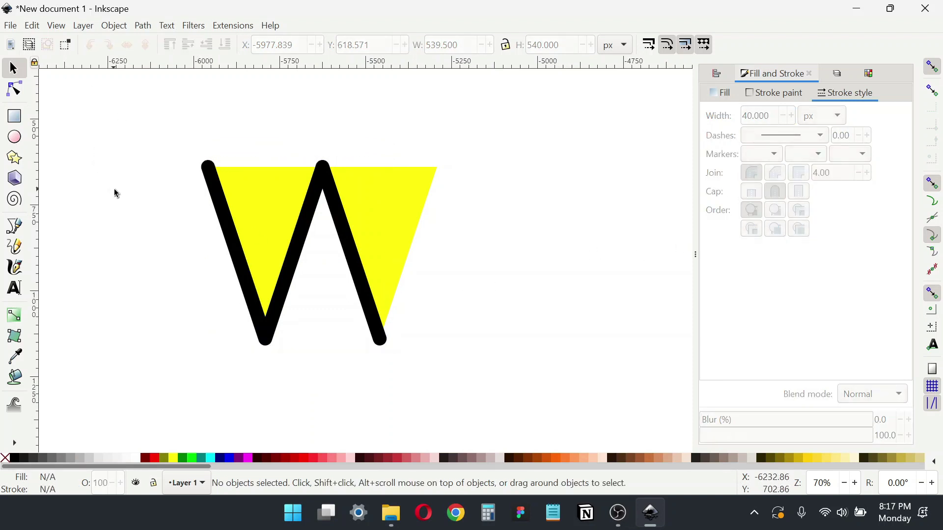
- Place a vertical guide through the left triangle's bottom tip
key(b)
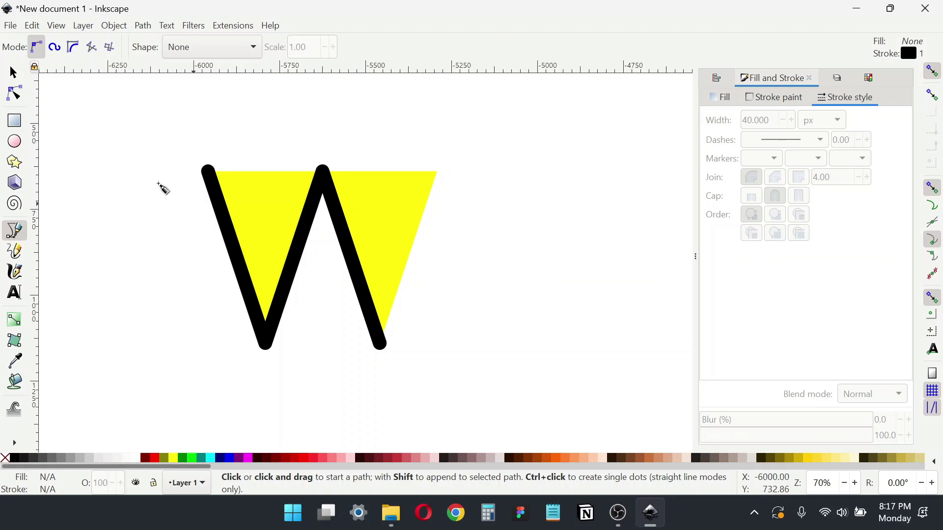
click(13, 72)
drag(36, 147, 267, 339)
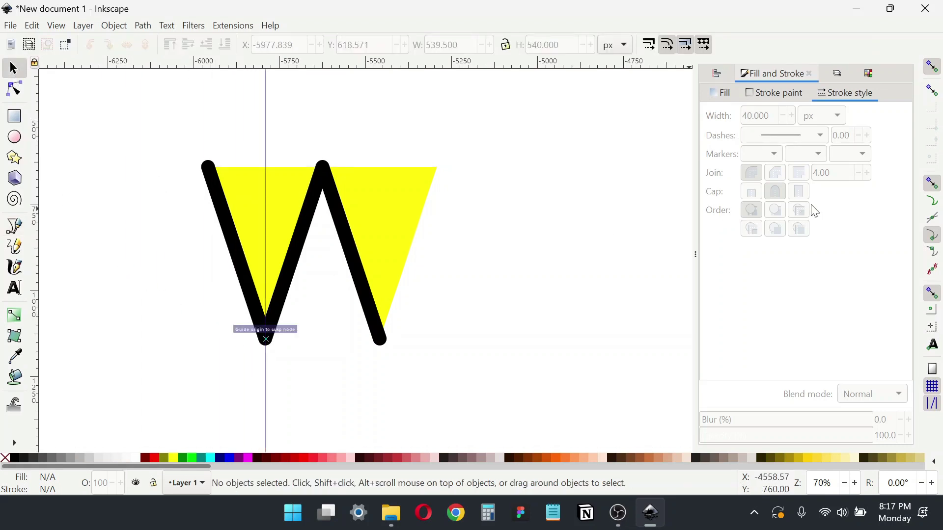
- Enable snapping to path intersections, smooth nodes and line midpoints
click(932, 200)
click(932, 218)
click(931, 251)
click(932, 269)
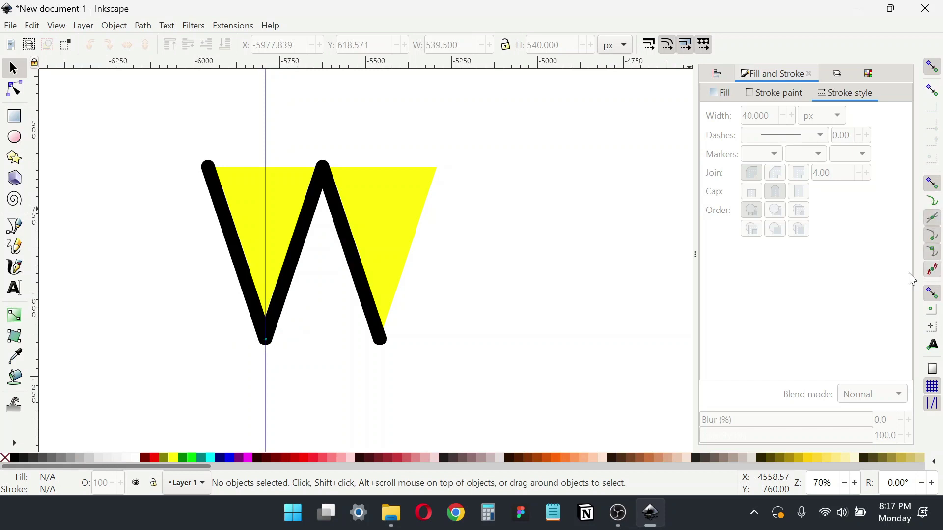
- Draw a straight line from the triangles' shared top corner to the left triangle's bottom tip
click(15, 226)
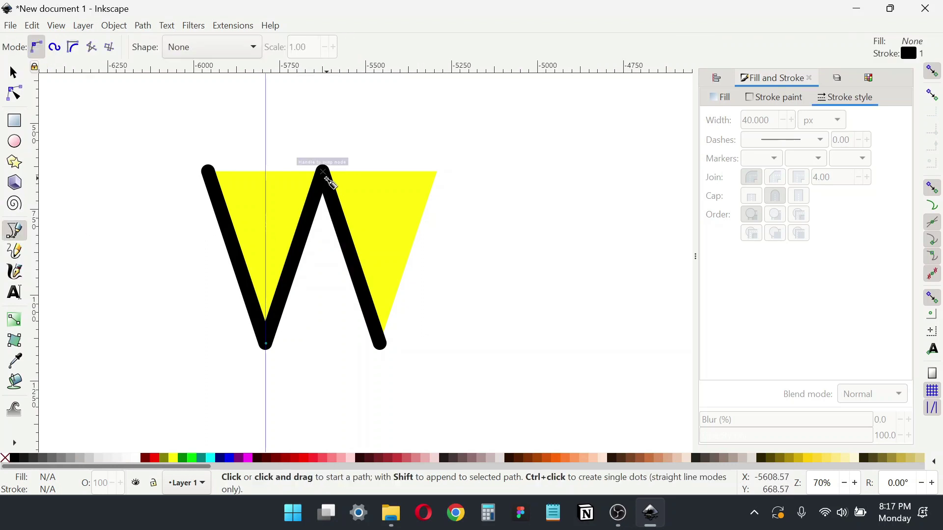
click(324, 172)
double_click(267, 344)
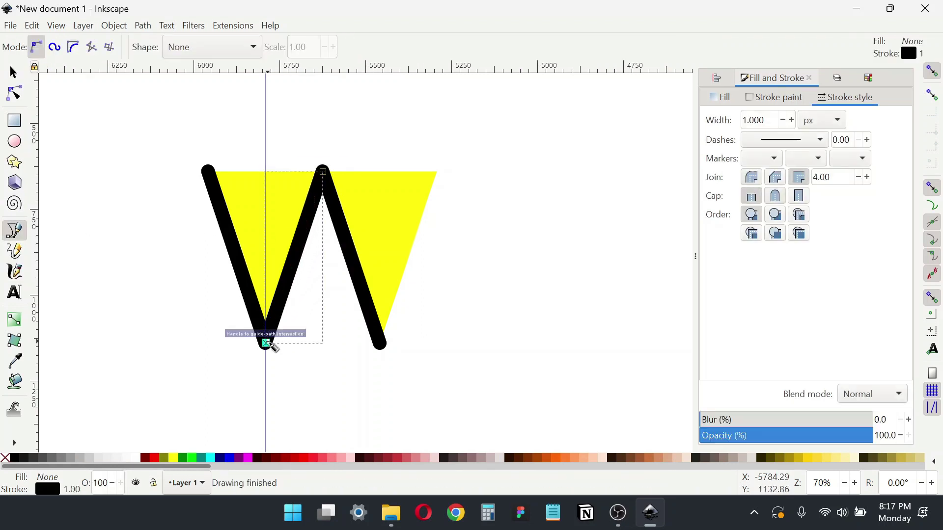
- Give the new straight line a blue stroke 40 px wide with round caps
shift+click(232, 459)
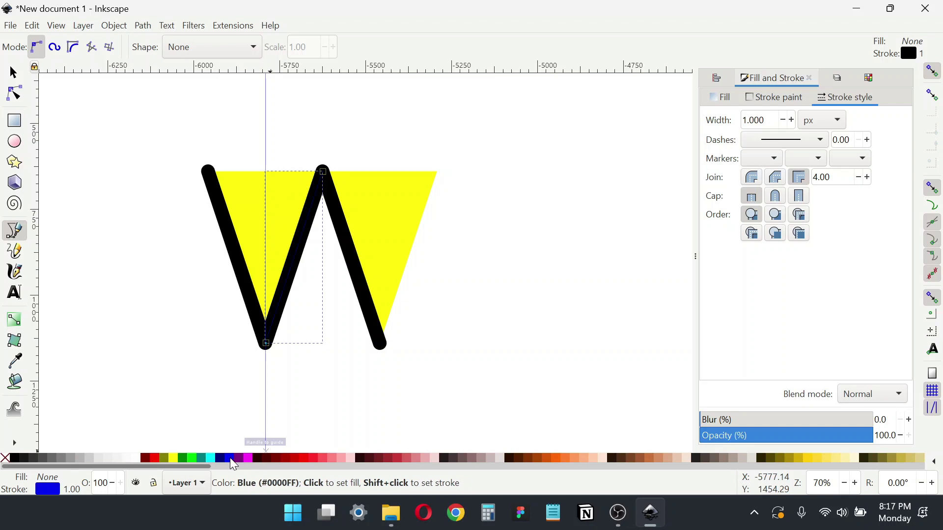
key(ctrl+shift+f)
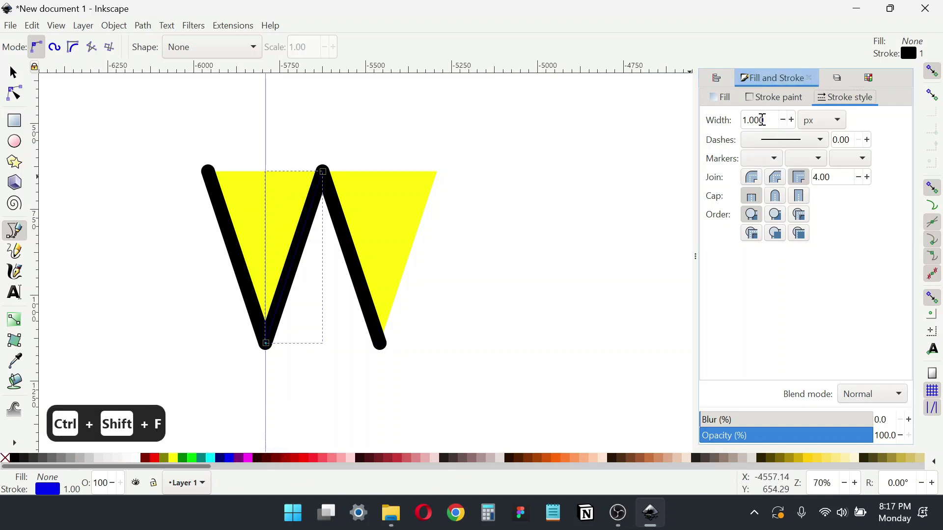
click(762, 120)
key(ctrl+a)
text(40)
key(Return)
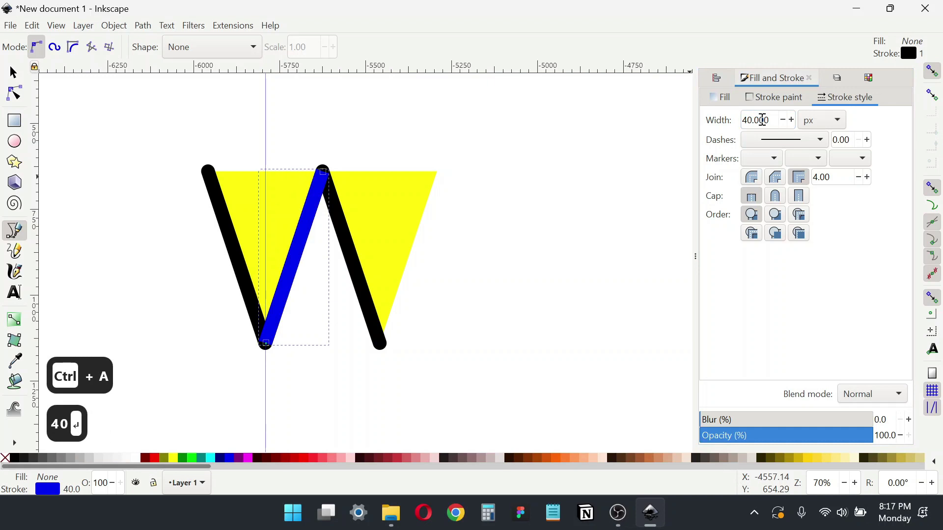
click(775, 196)
click(13, 72)
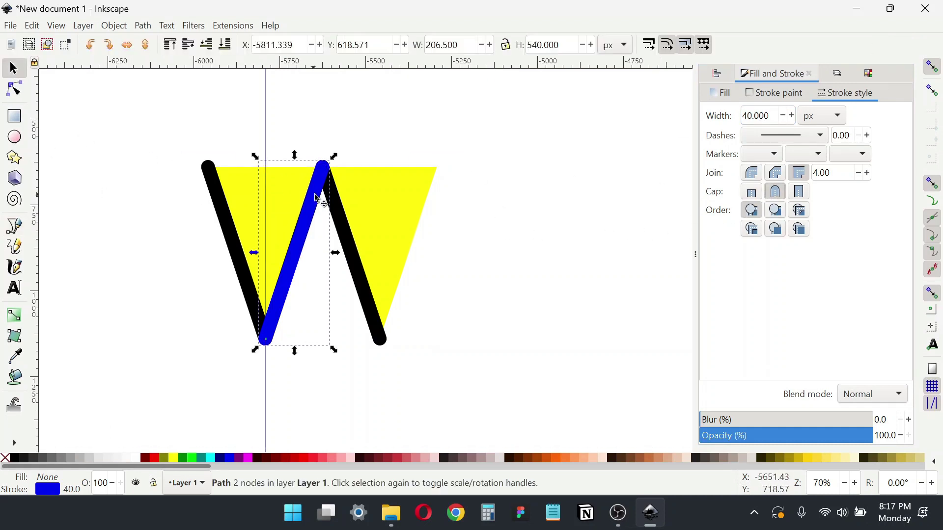
- Duplicate the blue line twice to its left, snapping one copy's top end to the guide and the middle copy's midpoint to the guide
key(ctrl+d)
drag(329, 180, 285, 192)
key(ctrl+d)
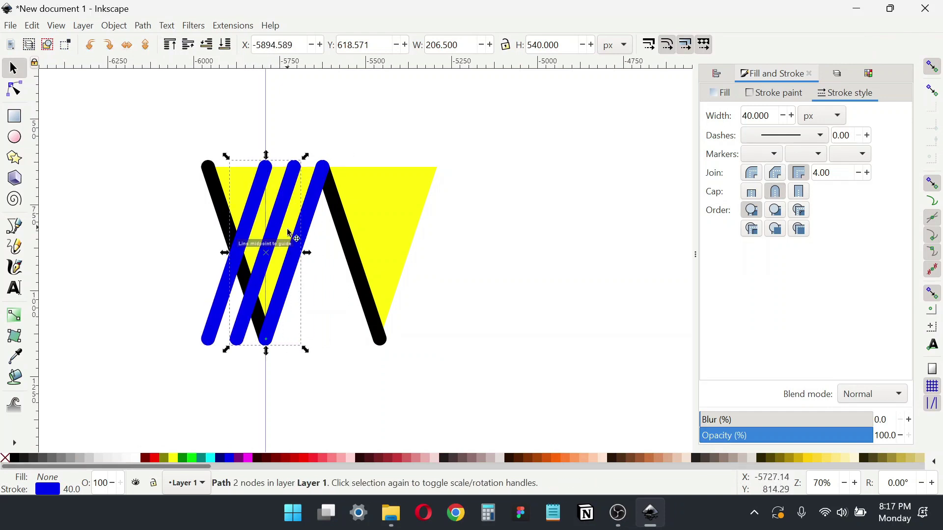
click(337, 372)
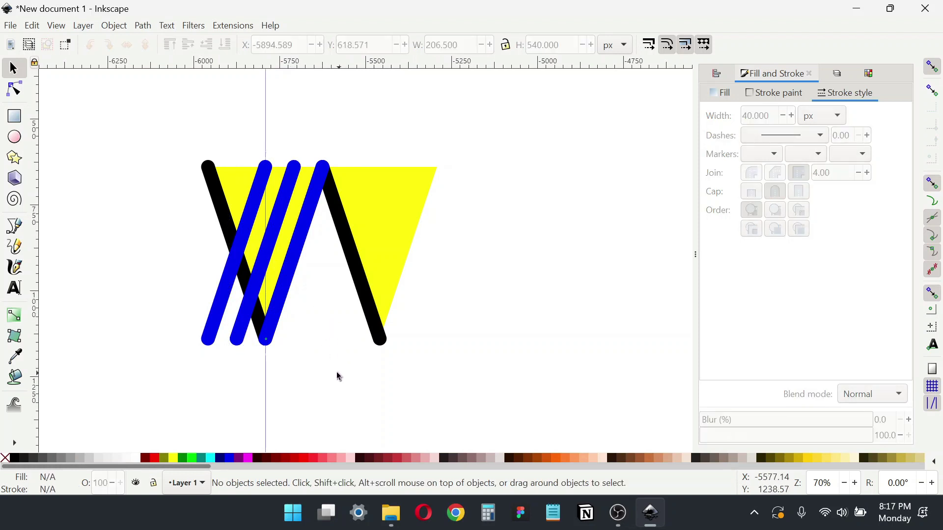
- Draw a two-segment path from the triangles' shared top corner to the leftmost blue line's top, then down to its crossing with the black stroke
click(14, 226)
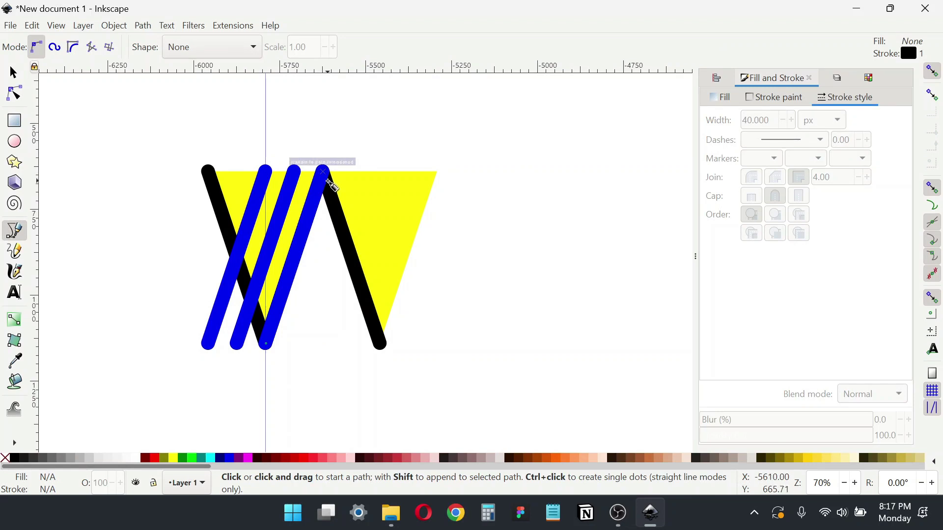
click(327, 181)
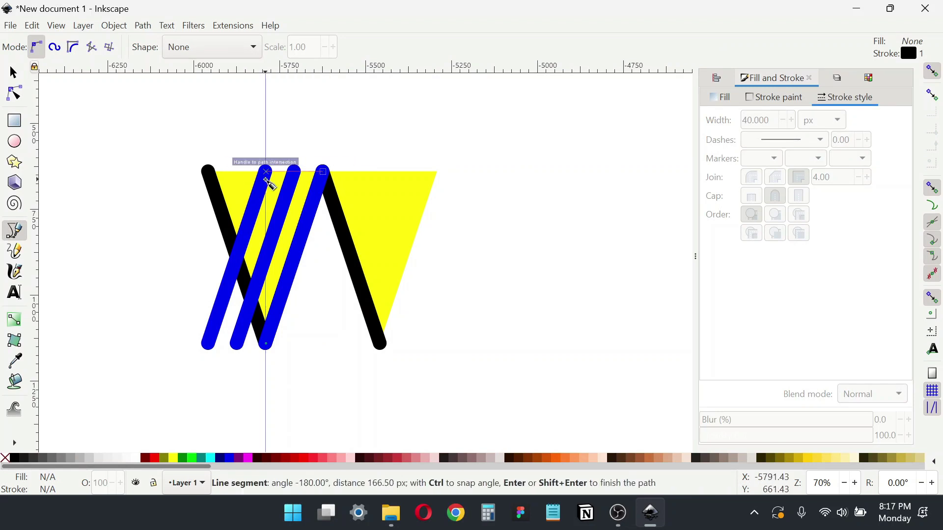
click(265, 180)
double_click(235, 262)
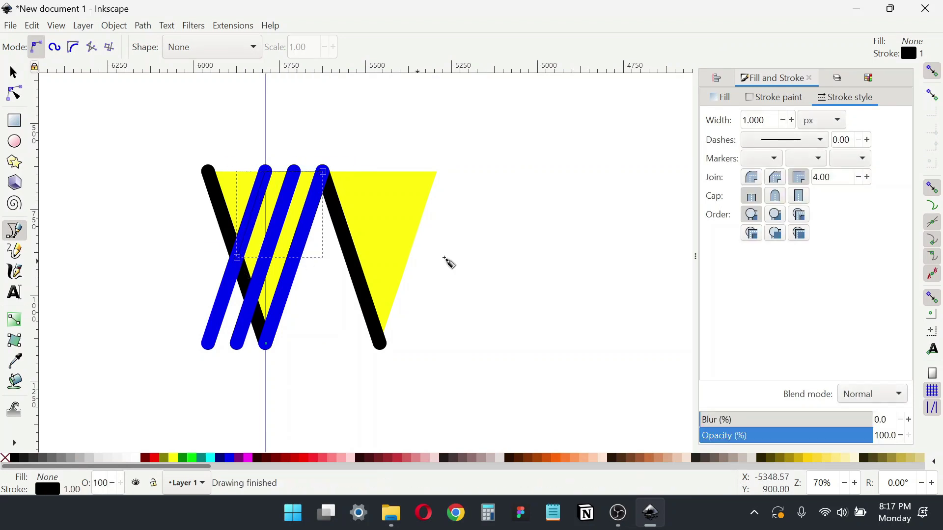
- Set the new two-segment path's stroke width to 40 px and deselect it
click(760, 121)
key(ctrl+a)
text(4)
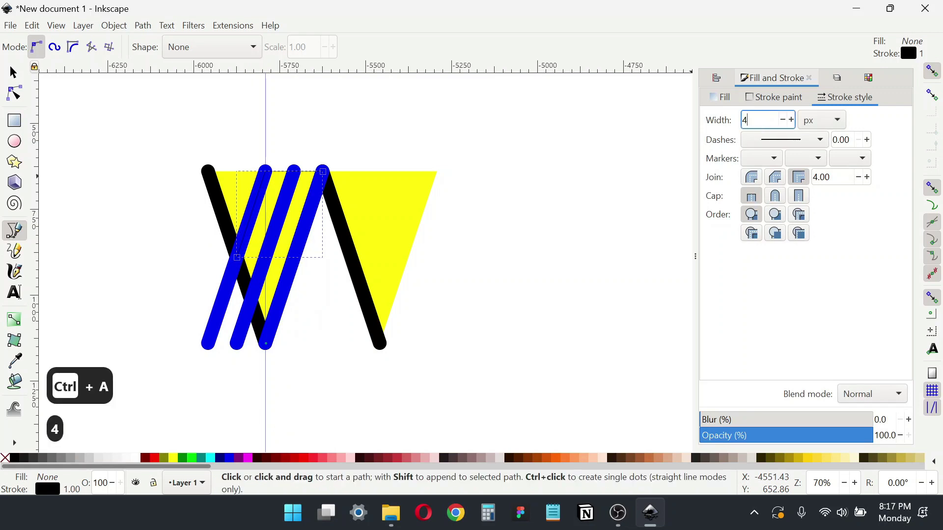
text(0)
key(Return)
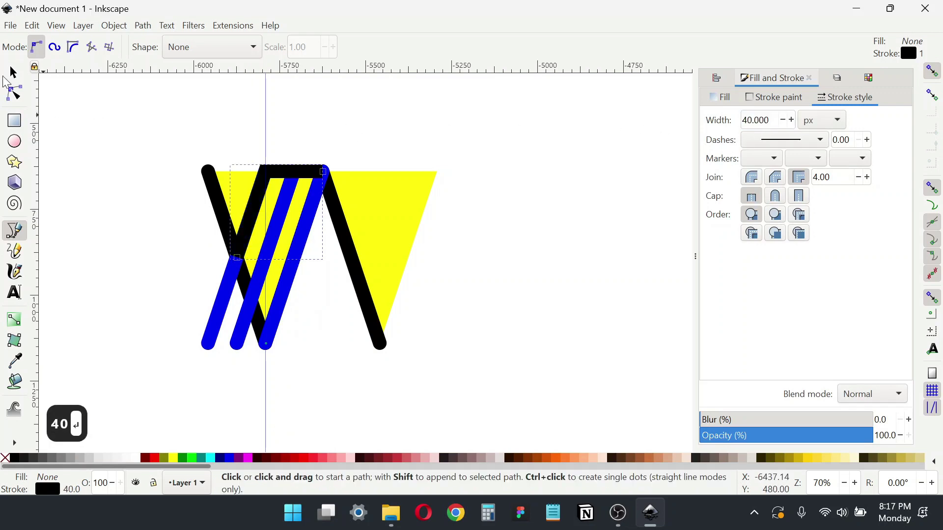
click(14, 72)
click(154, 348)
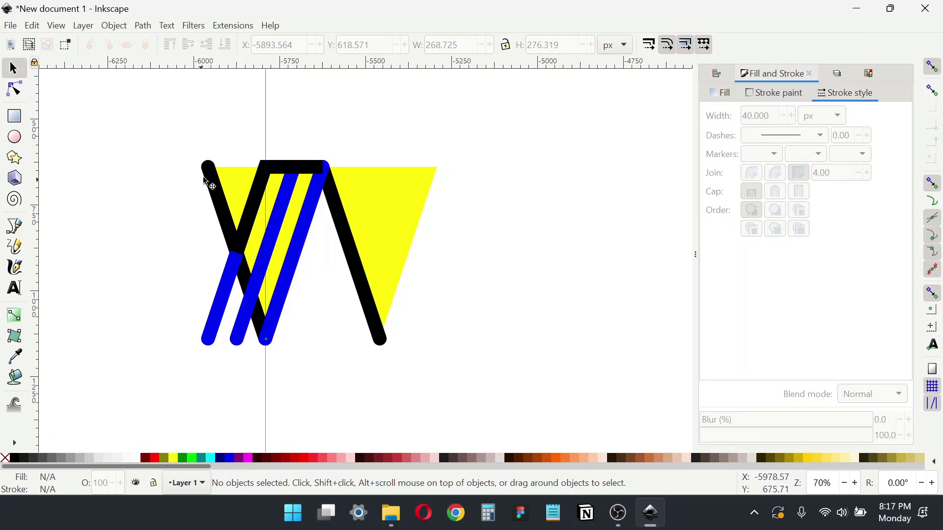
- Duplicate the black zigzag path and use it with Cut Path to split the middle blue line where they cross
click(210, 167)
drag(209, 168, 163, 187)
key(ctrl+z)
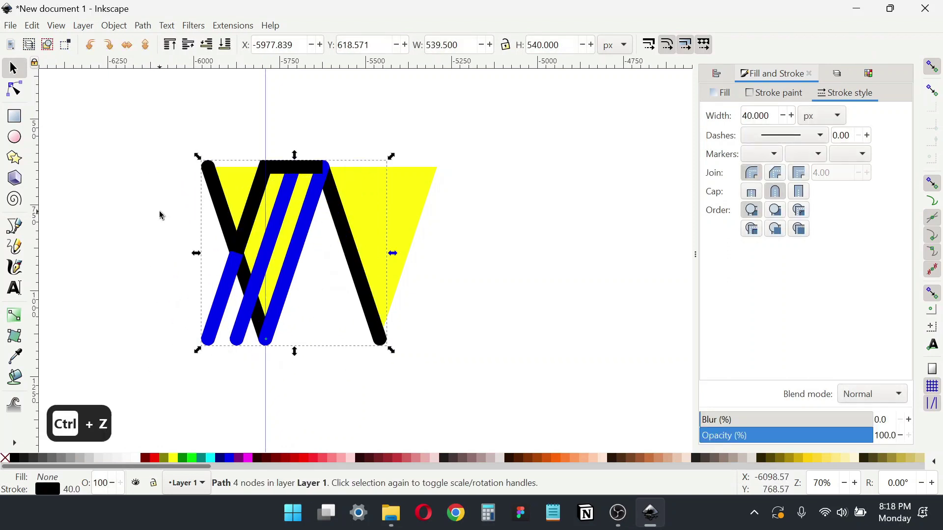
key(ctrl+d)
shift+click(237, 338)
mouse_move(213, 199)
mouse_down()
mouse_move(171, 215)
mouse_move(58, 173)
mouse_move(65, 107)
mouse_move(468, 223)
mouse_move(476, 213)
mouse_up()
key(ctrl+z)
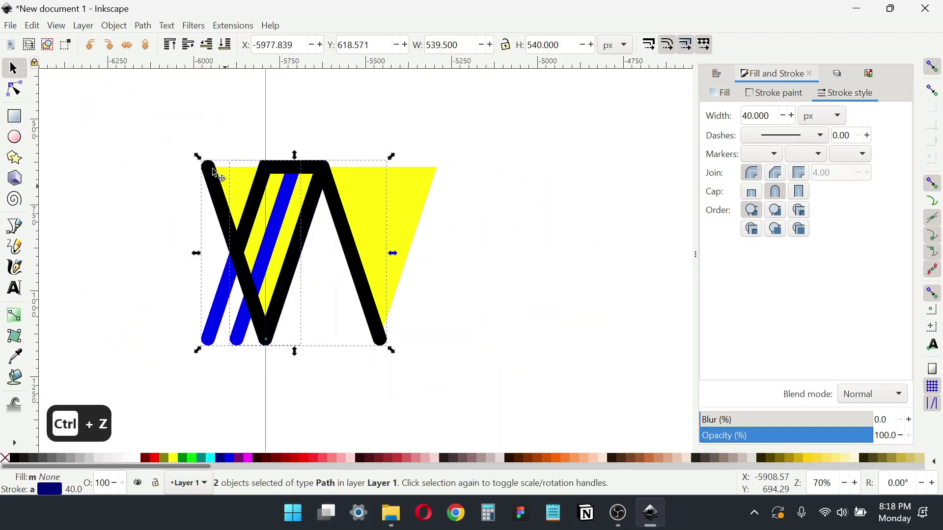
click(143, 26)
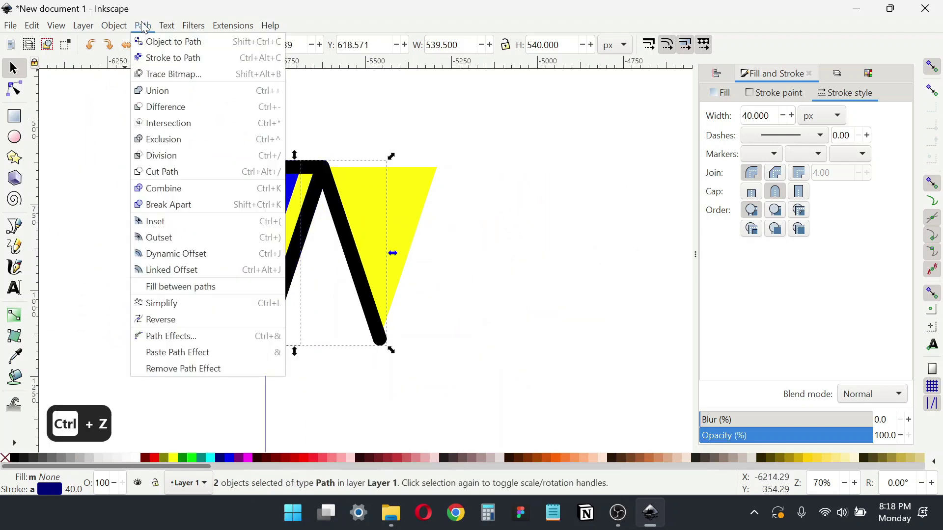
click(155, 172)
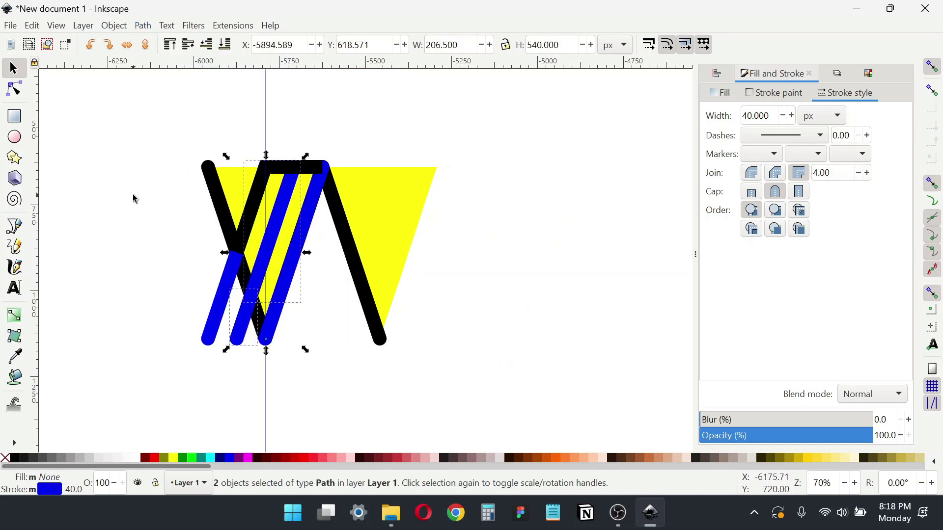
- Delete the cut-off lower piece of the middle blue line and give the remaining piece butt caps
click(153, 326)
click(239, 328)
mouse_move(240, 319)
mouse_down()
mouse_move(223, 374)
mouse_move(113, 360)
mouse_up()
key(Delete)
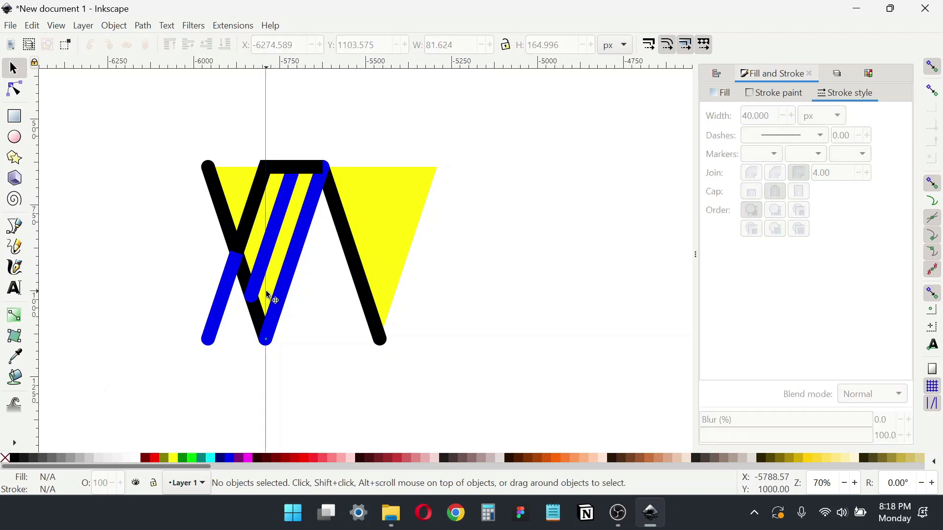
click(257, 295)
click(757, 193)
click(514, 297)
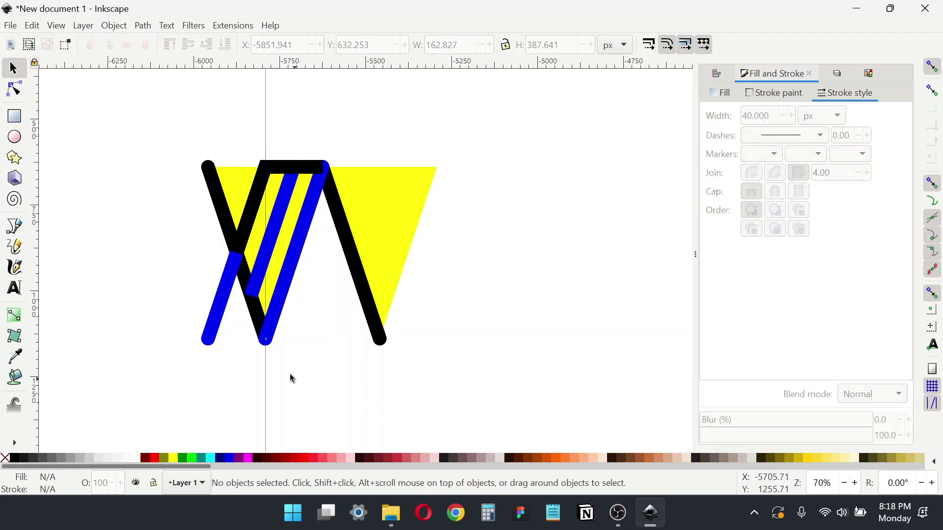
- Delete the two outer blue lines, keeping only the trimmed middle one
click(278, 318)
key(Delete)
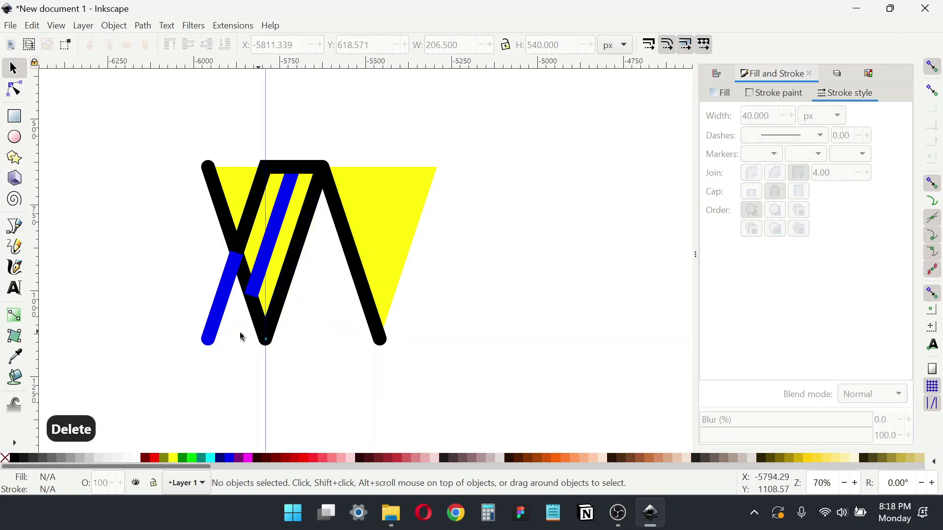
click(210, 327)
key(Delete)
- Change the remaining blue line's stroke color to black
click(260, 275)
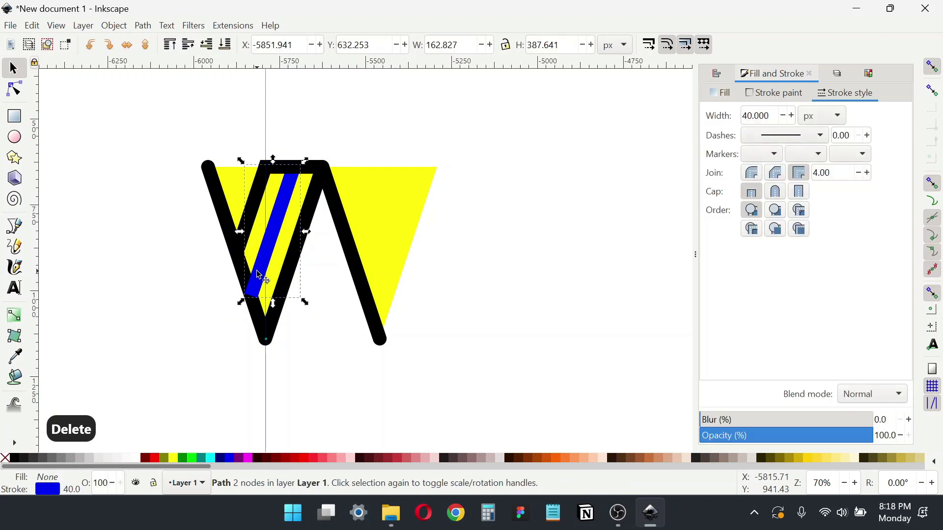
click(775, 93)
drag(758, 203, 553, 212)
click(529, 315)
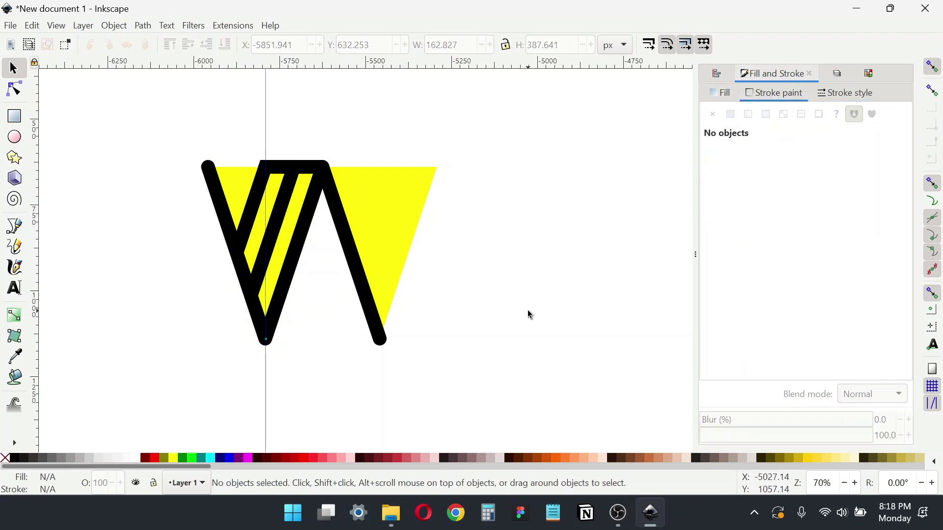
- Draw a horizontal line about 392 px long from the middle stripe's lower end across the A's right leg
key(b)
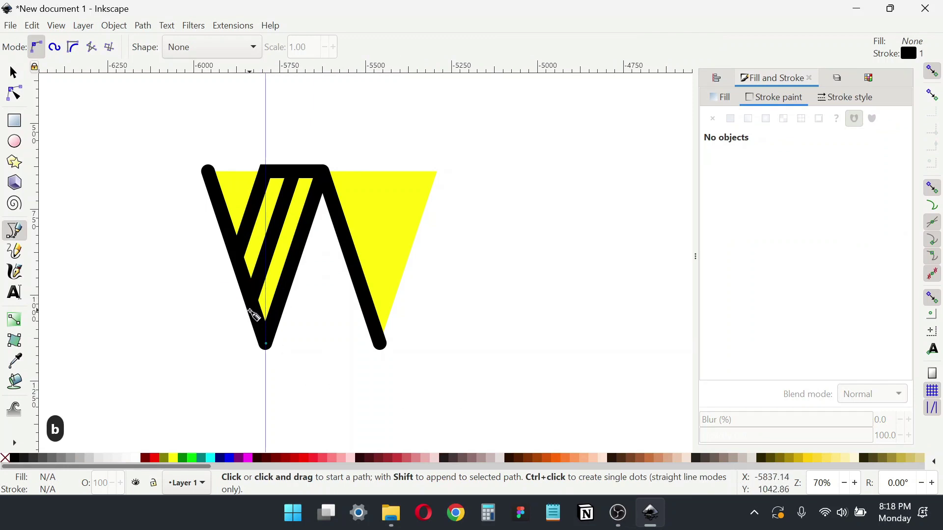
click(251, 301)
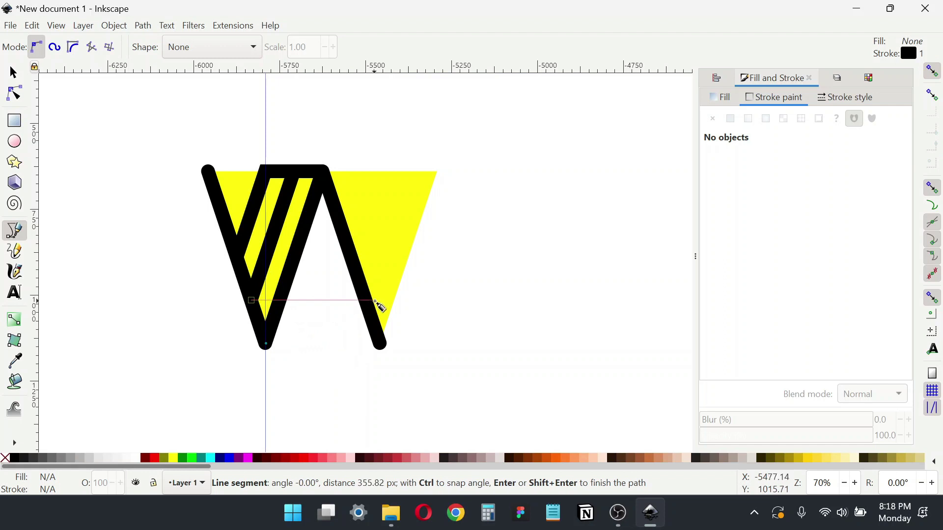
double_click(386, 301)
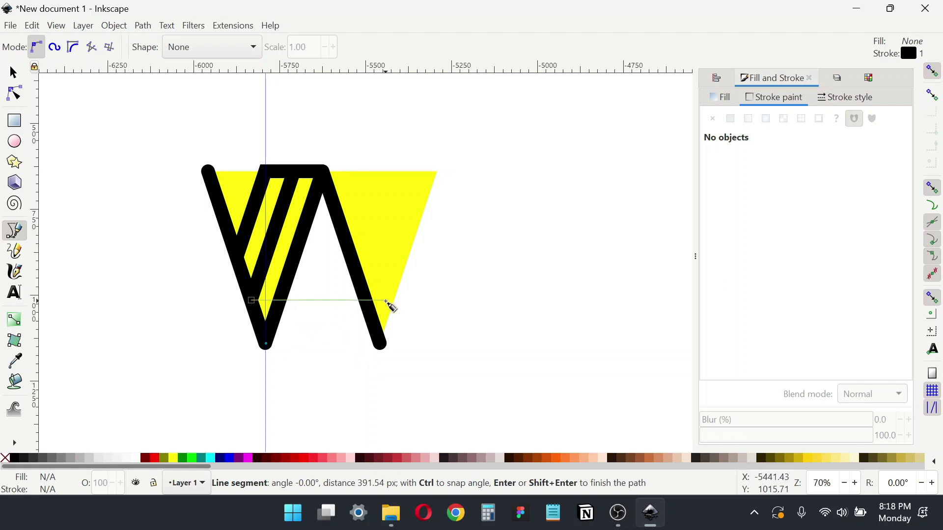
- Set the horizontal line's stroke width to 40 px
click(845, 97)
click(759, 121)
key(ctrl+a)
text(40)
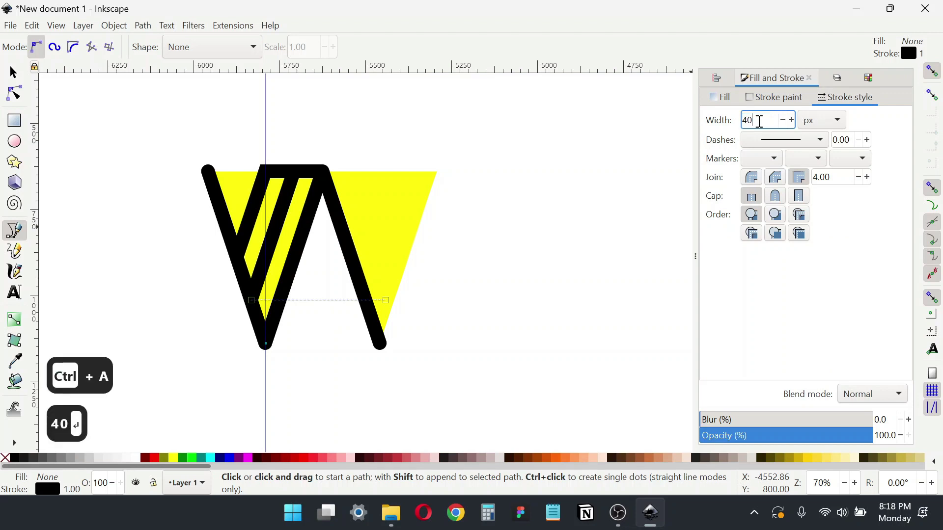
key(Return)
click(14, 73)
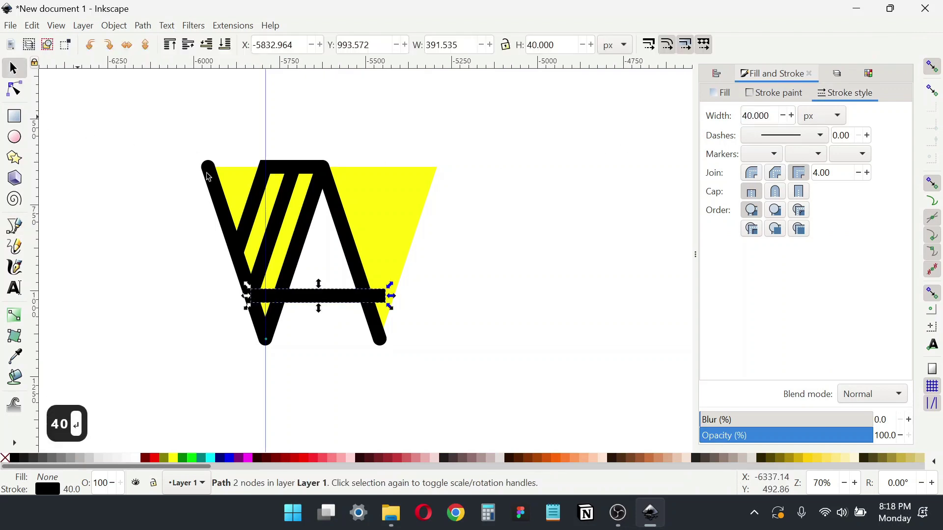
- Shorten the horizontal line from both ends to about 250 px, snapping its ends to the center lines of the A's legs
drag(392, 297, 380, 298)
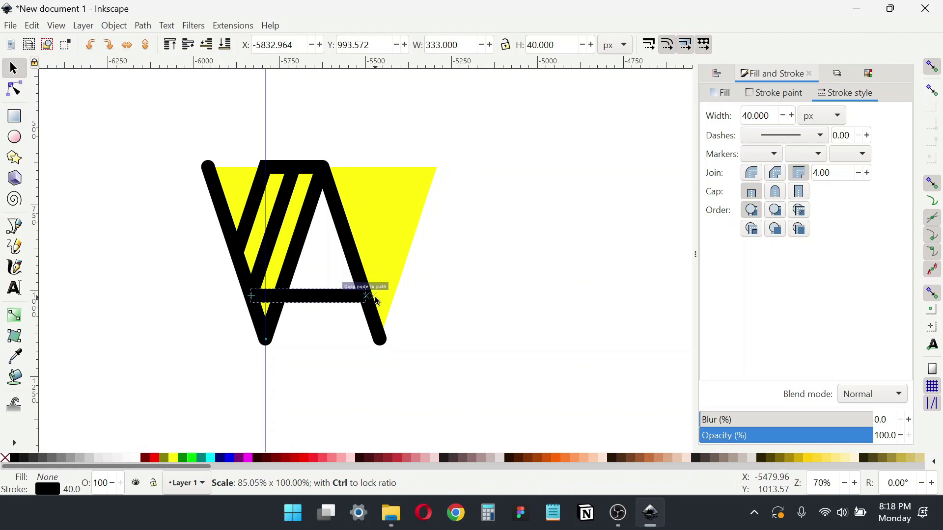
drag(249, 299, 274, 303)
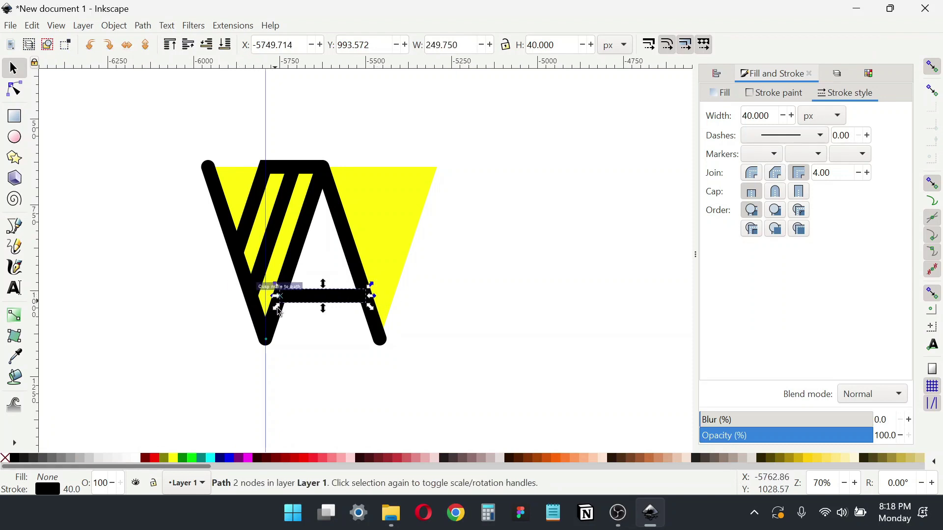
click(346, 385)
- Delete both yellow triangles and remove the vertical guide
click(416, 195)
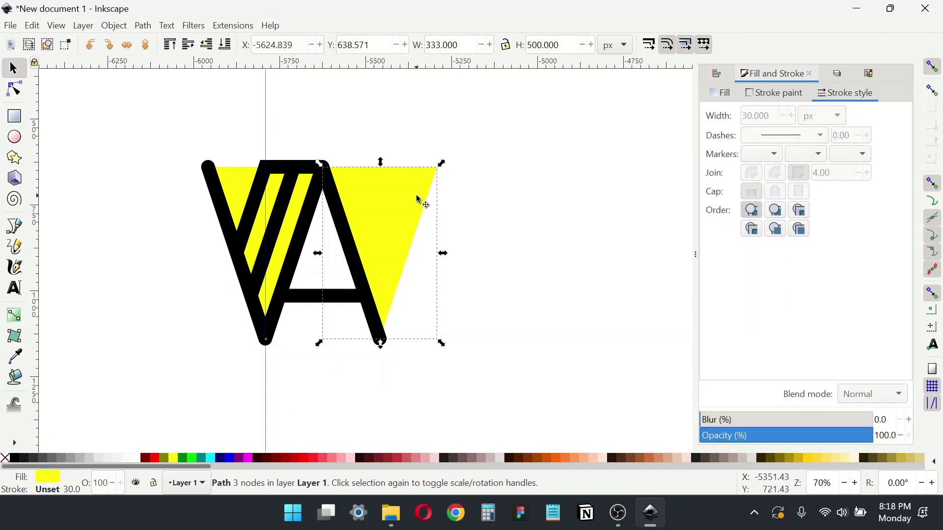
key(Delete)
click(235, 186)
key(Delete)
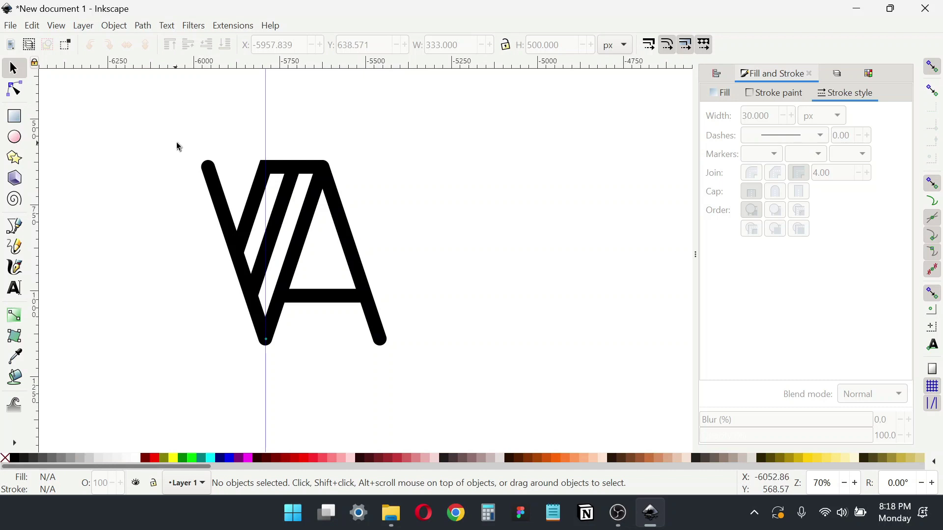
drag(266, 134, 32, 153)
- Convert the strokes of all the monogram's lines to paths and merge them with Union
scroll(452, 319, down, 2)
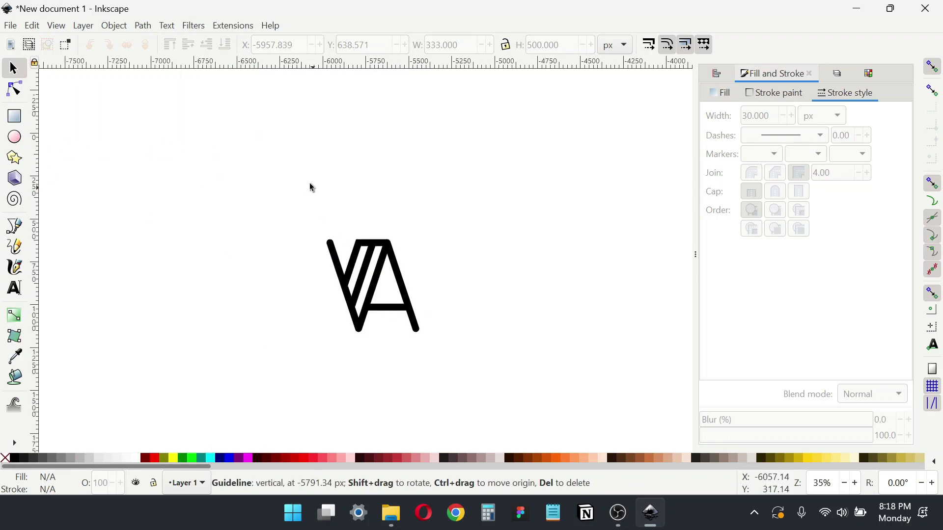
scroll(343, 221, down, 2)
mouse_move(309, 175)
mouse_down()
mouse_move(422, 307)
mouse_move(491, 358)
mouse_up()
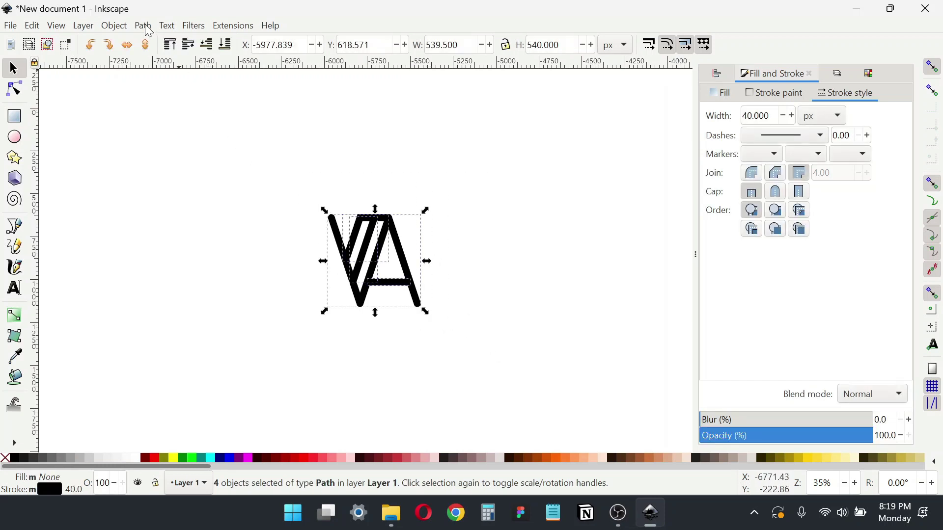
click(149, 31)
click(156, 60)
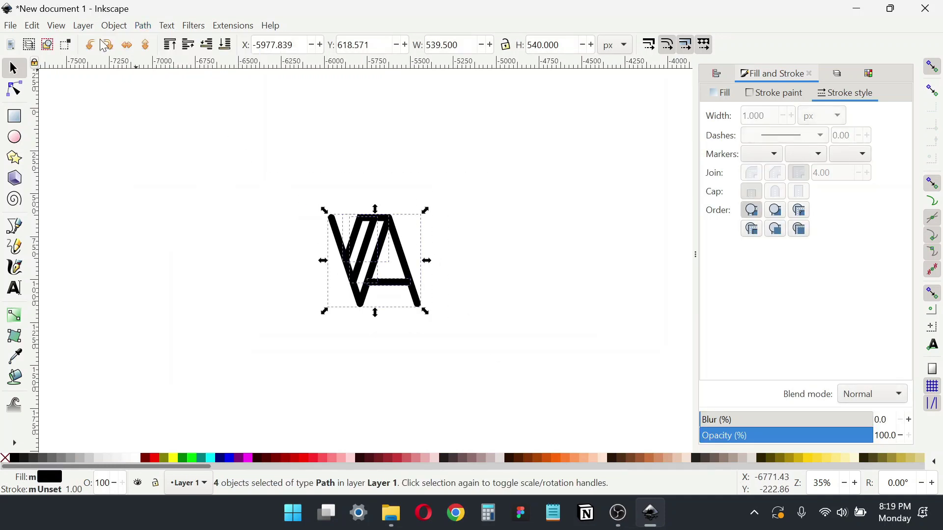
click(151, 31)
click(155, 92)
click(234, 222)
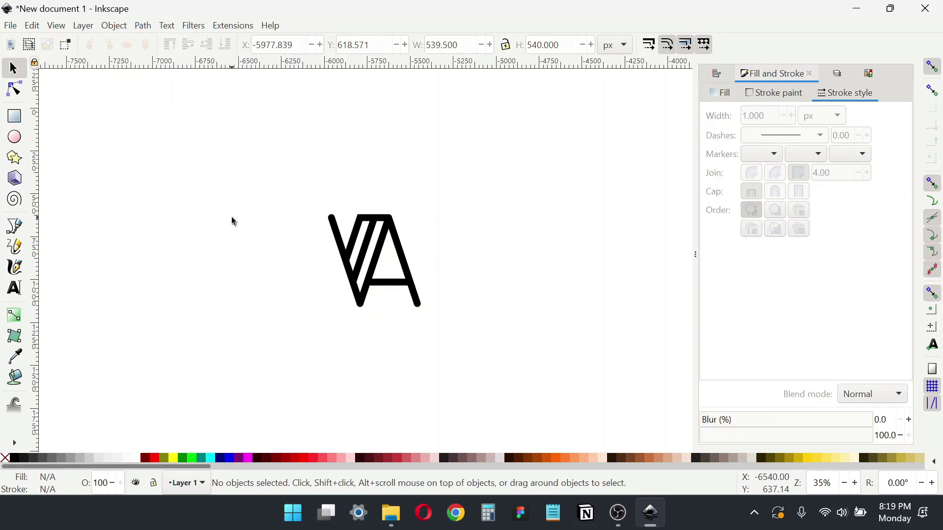
- Draw a circle about 791 px across beside the monogram and remove its fill, leaving only the black outline
drag(423, 204, 560, 352)
click(720, 99)
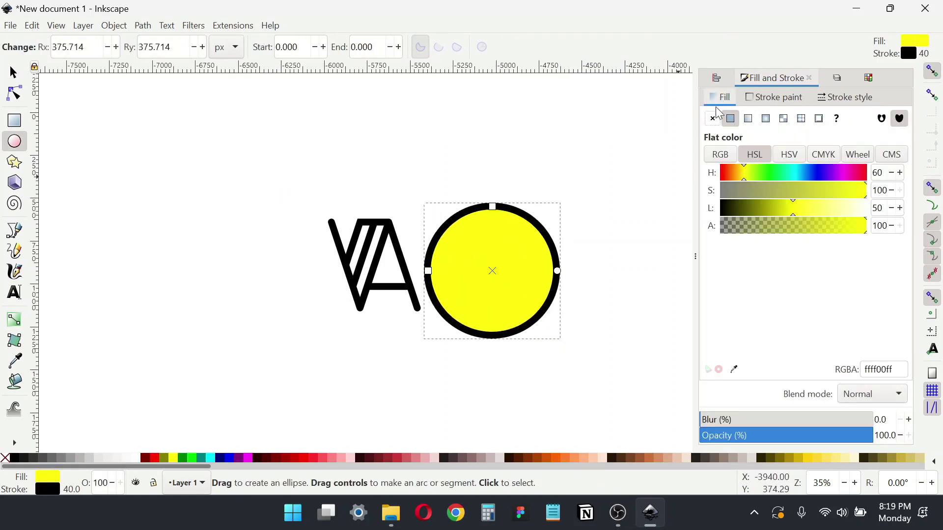
click(714, 119)
click(13, 74)
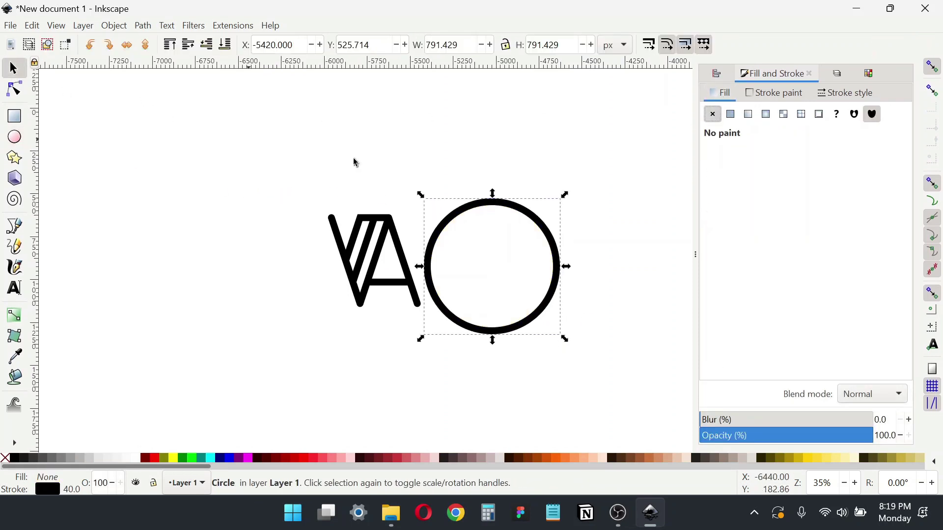
click(841, 95)
click(767, 116)
click(591, 162)
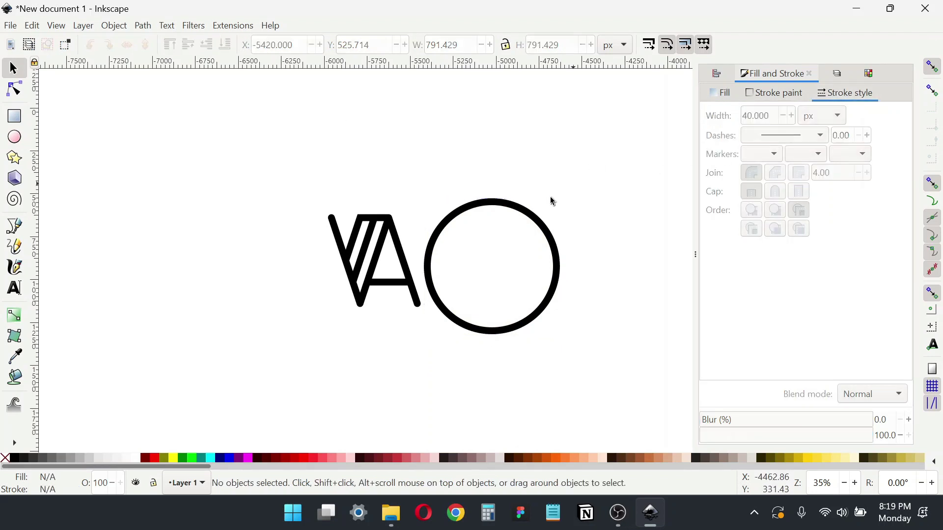
- Center the circle horizontally and vertically on the VA monogram
click(519, 208)
shift+click(391, 221)
key(ctrl+shift+a)
click(836, 126)
click(837, 141)
click(588, 244)
- Enlarge the circle around the monogram, lock its proportions and set its width to 912 px
click(440, 278)
drag(447, 332, 457, 348)
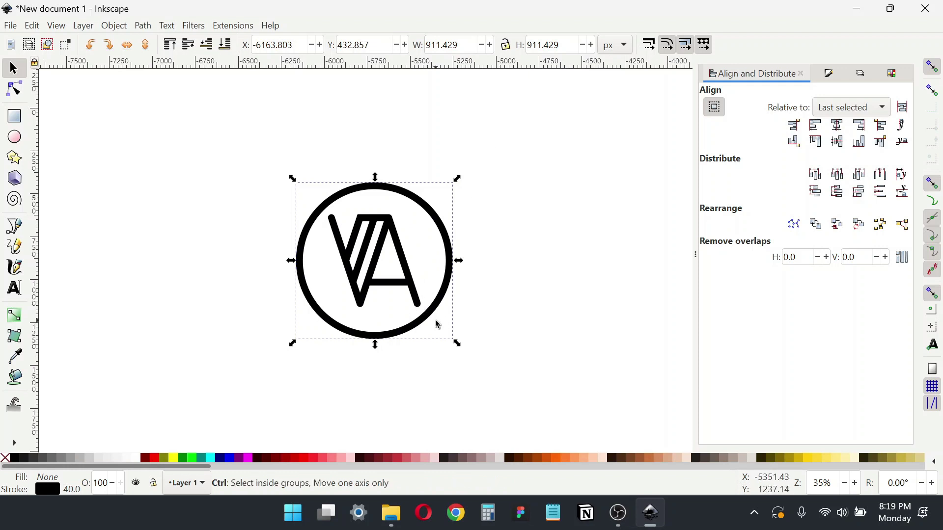
click(506, 45)
click(448, 49)
key(ctrl+a)
text(912)
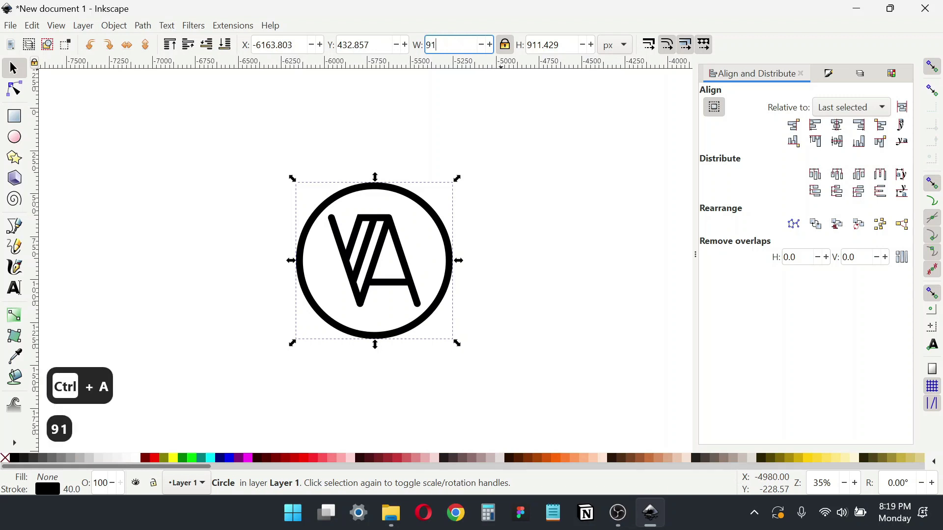
key(Return)
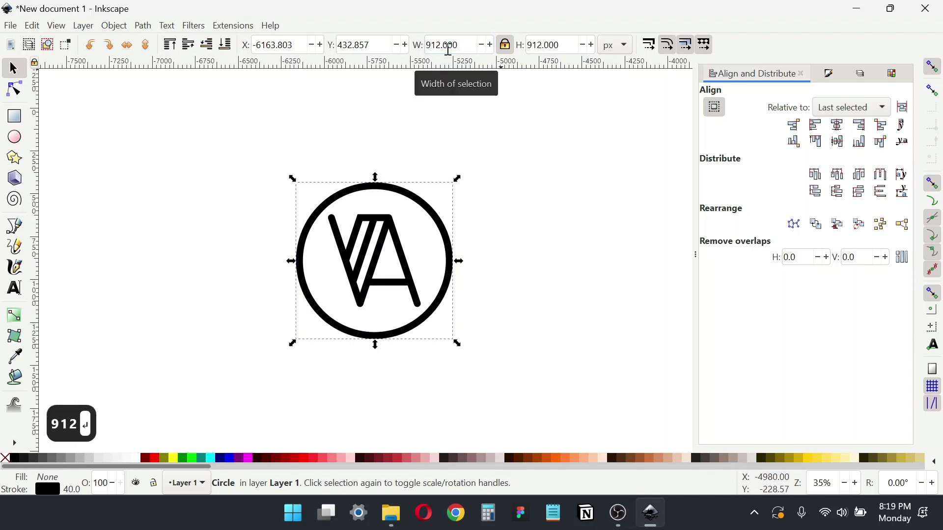
- Align the resized circle's center with the monogram again, both horizontally and vertically
shift+click(393, 231)
key(ctrl+shift+a)
click(838, 126)
click(839, 144)
- Convert the circle's outline stroke around the monogram into a filled path
click(421, 211)
click(419, 206)
click(15, 89)
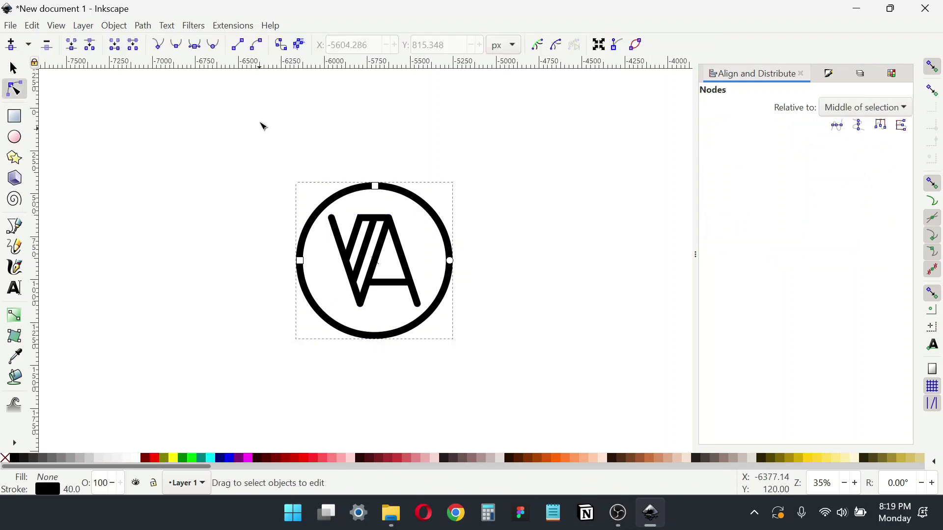
click(143, 26)
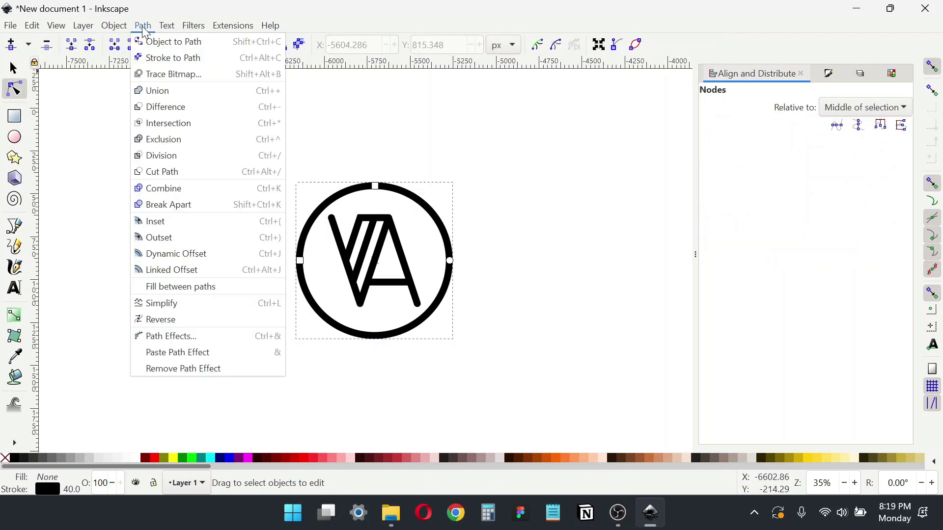
click(172, 58)
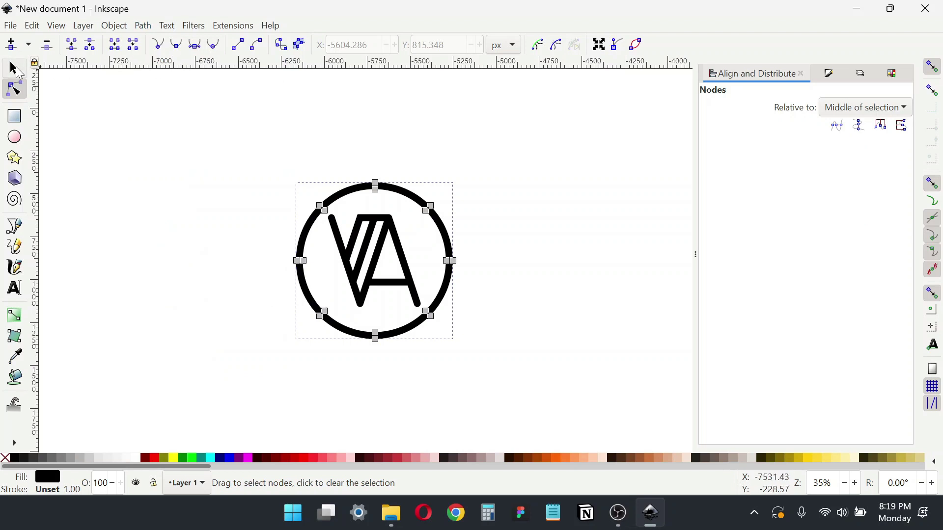
- Select both the circle and the VA monogram and group them into one object
click(13, 68)
drag(229, 141, 492, 370)
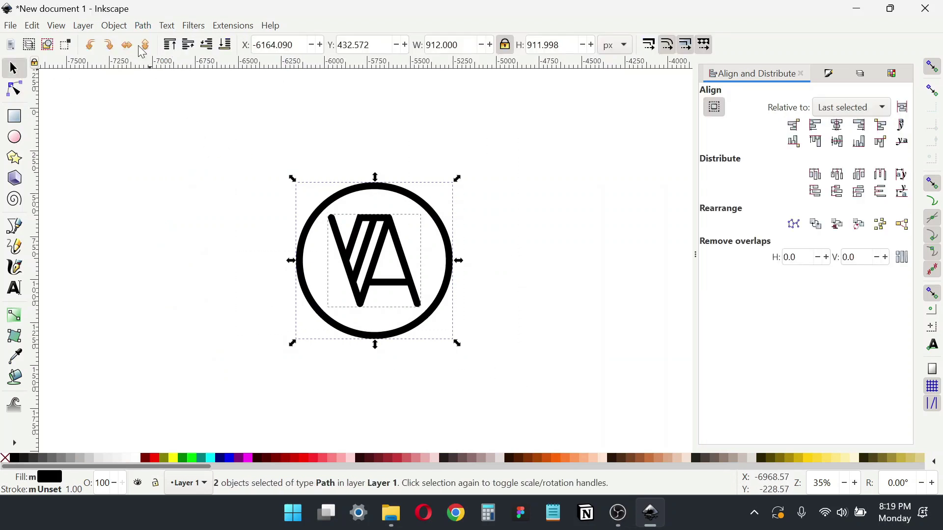
click(121, 27)
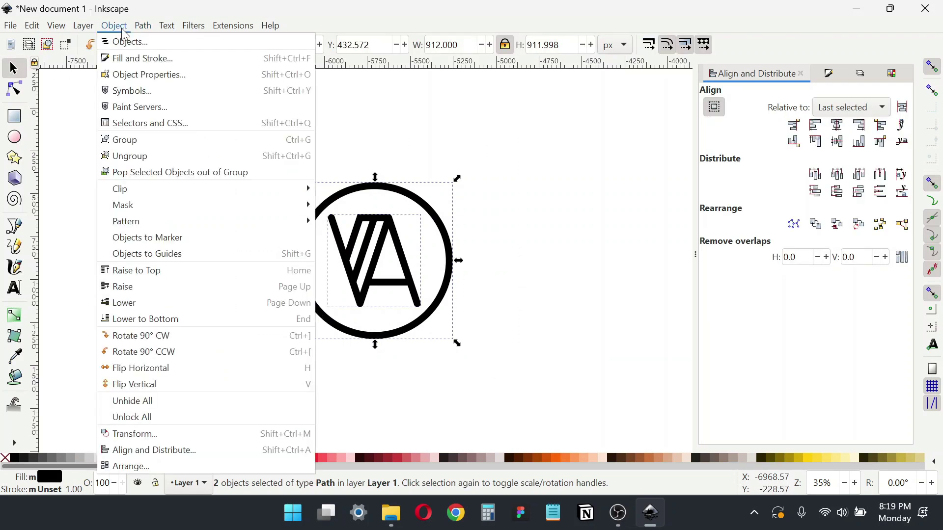
click(148, 141)
- Add the text VILLA in capitals just below the circled monogram
scroll(295, 313, down, 3)
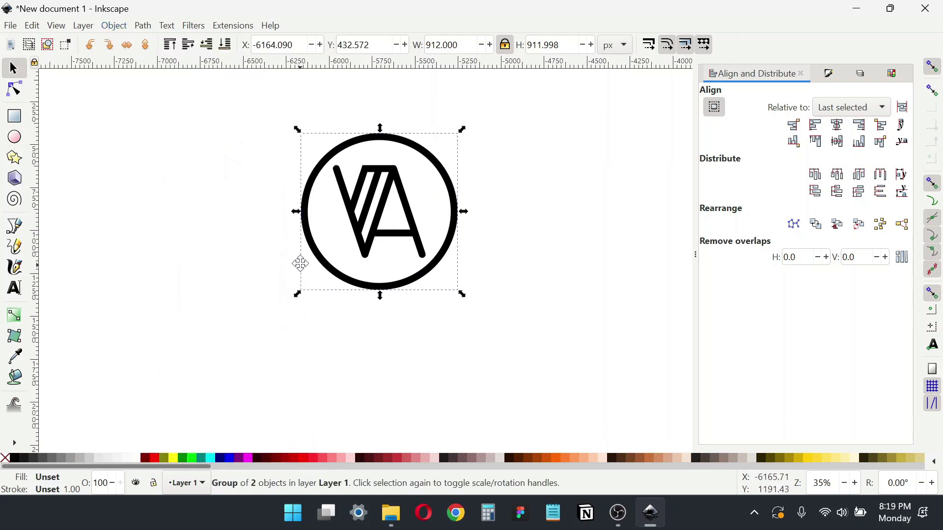
click(254, 333)
click(14, 288)
click(338, 334)
text(vil)
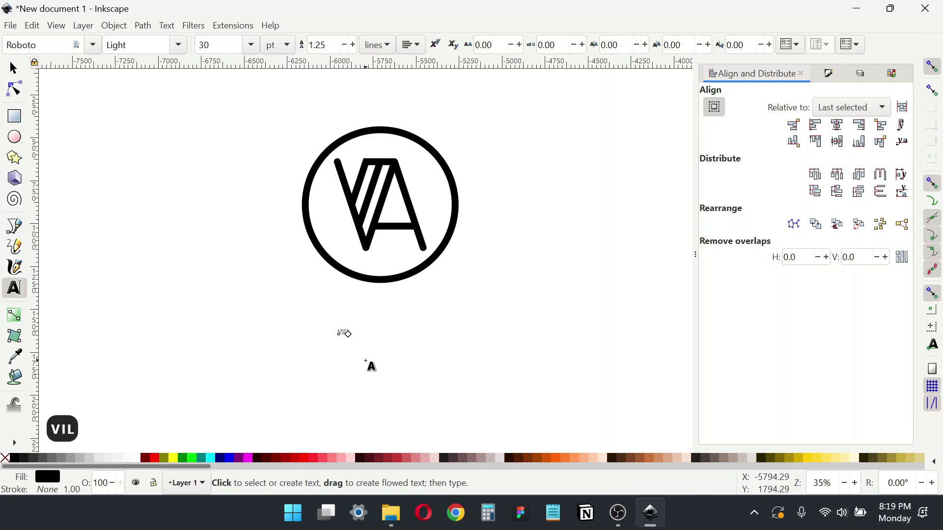
text(la)
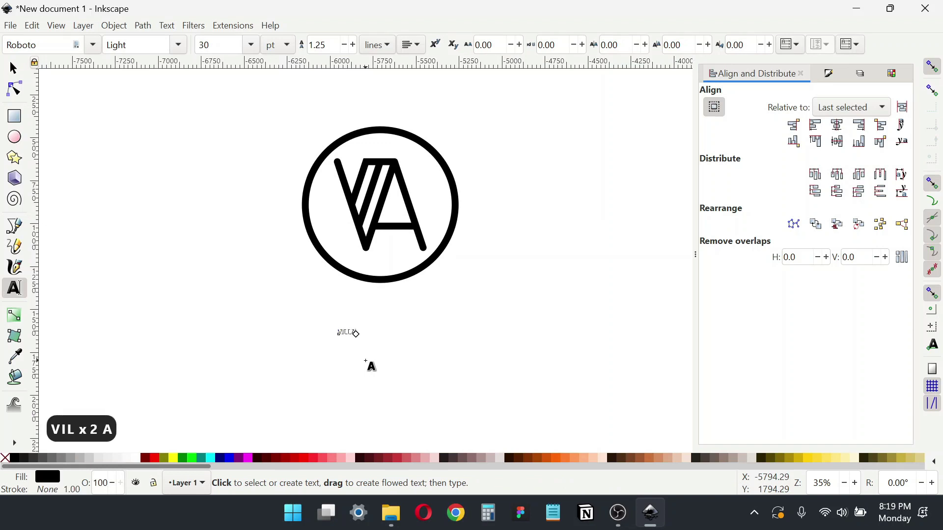
- Change the VILLA text's font to Poppins in the Semi-Bold style
key(ctrl+a)
click(51, 43)
key(ctrl+a)
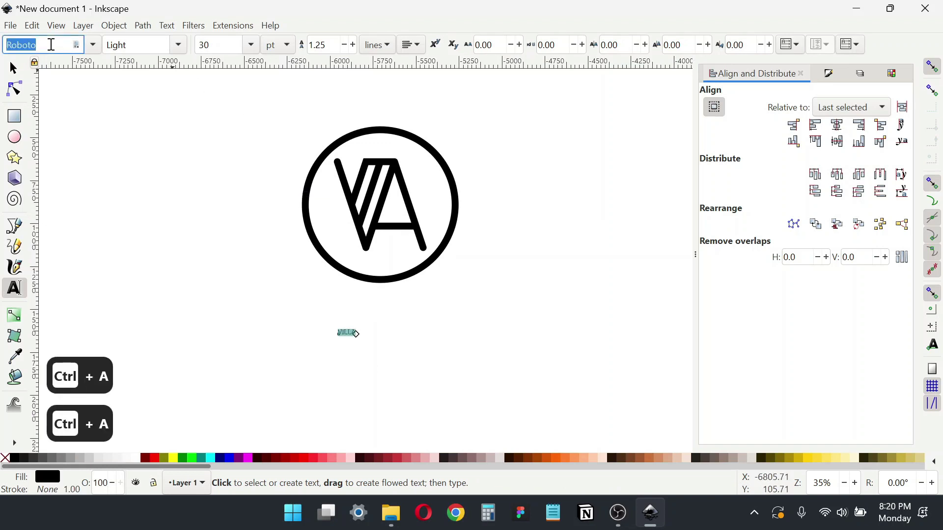
text(poo)
key(BackSpace)
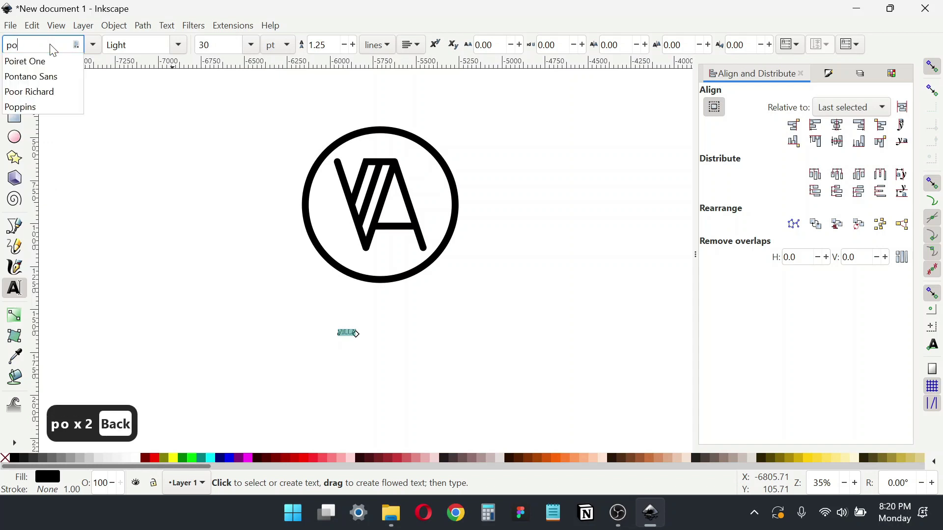
text(p)
click(50, 59)
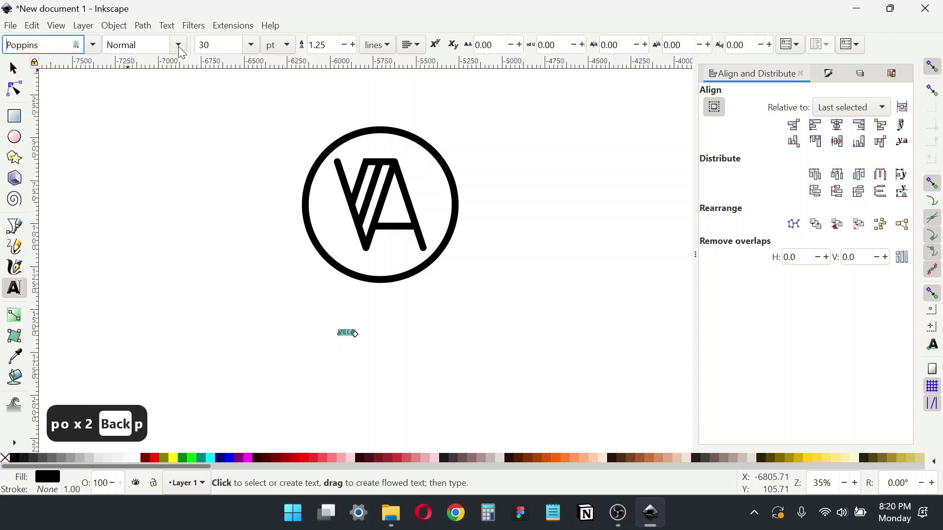
click(178, 45)
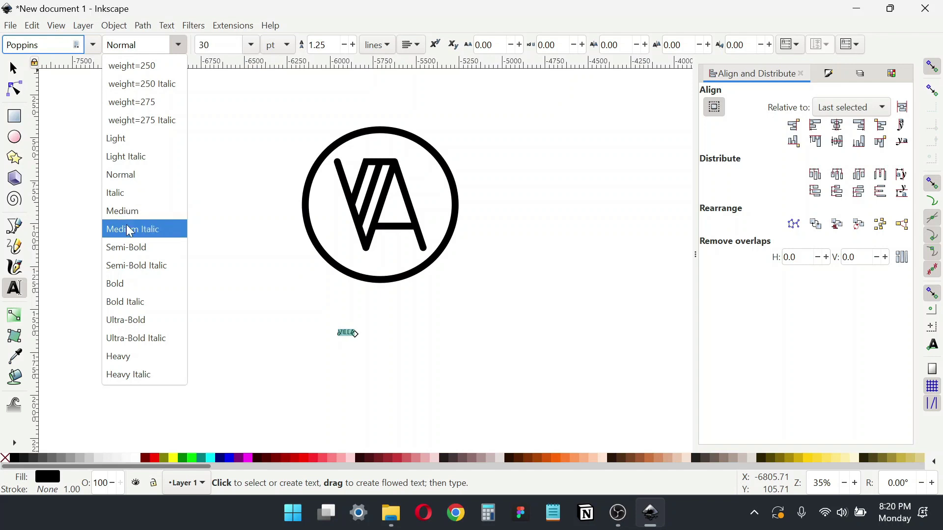
click(129, 247)
- Set the font size of the VILLA text to 160 pt
click(225, 45)
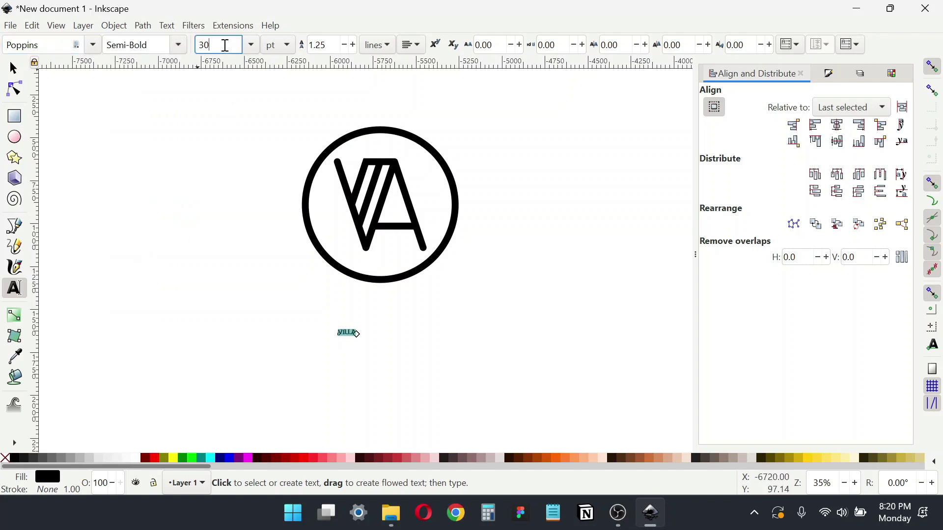
key(ctrl+a)
text(160)
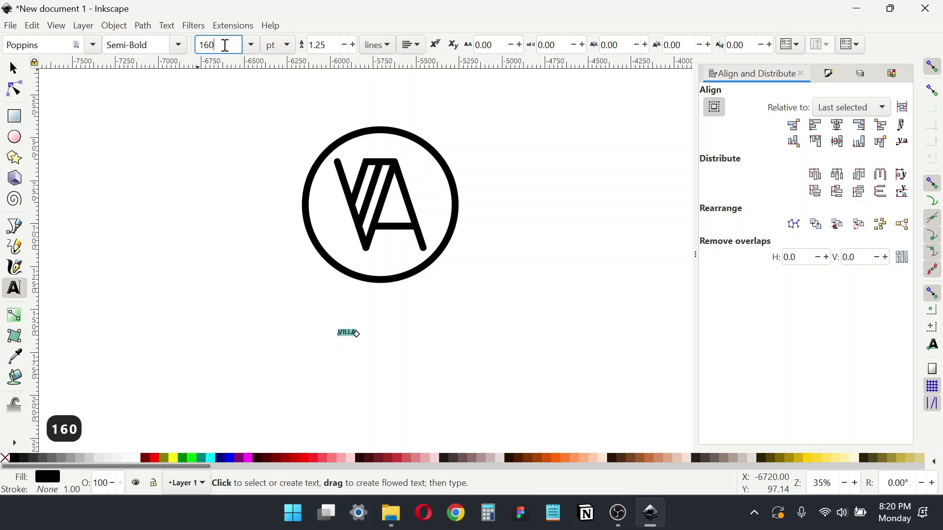
key(Return)
- Make the VILLA text center-aligned and set its letter spacing to 40 px
click(411, 44)
click(415, 62)
key(ctrl+a)
text(40)
key(Return)
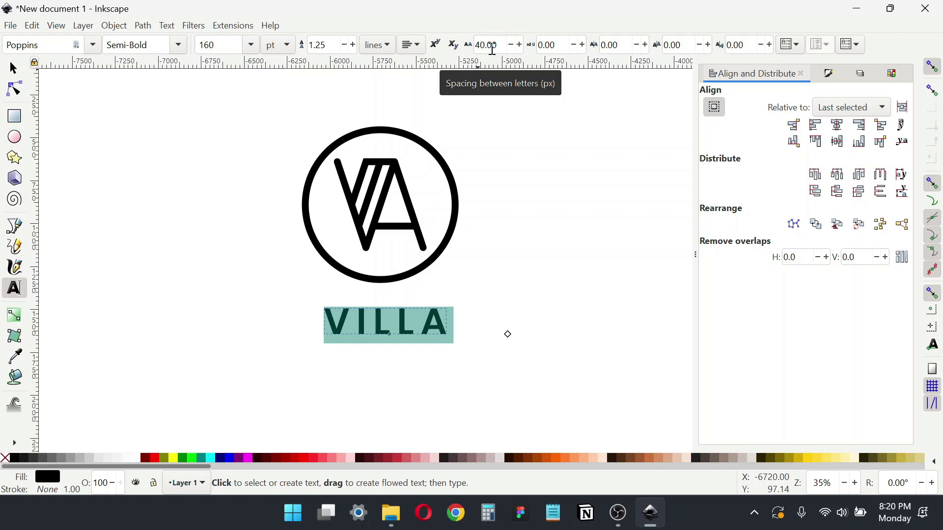
- Center the VILLA text horizontally under the circled monogram group
click(13, 68)
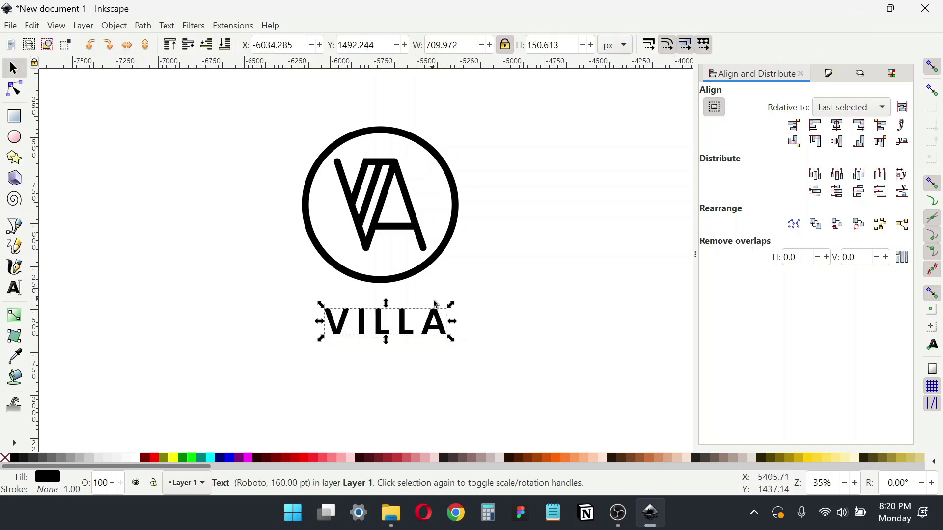
shift+click(448, 236)
key(ctrl+shift+a)
click(836, 125)
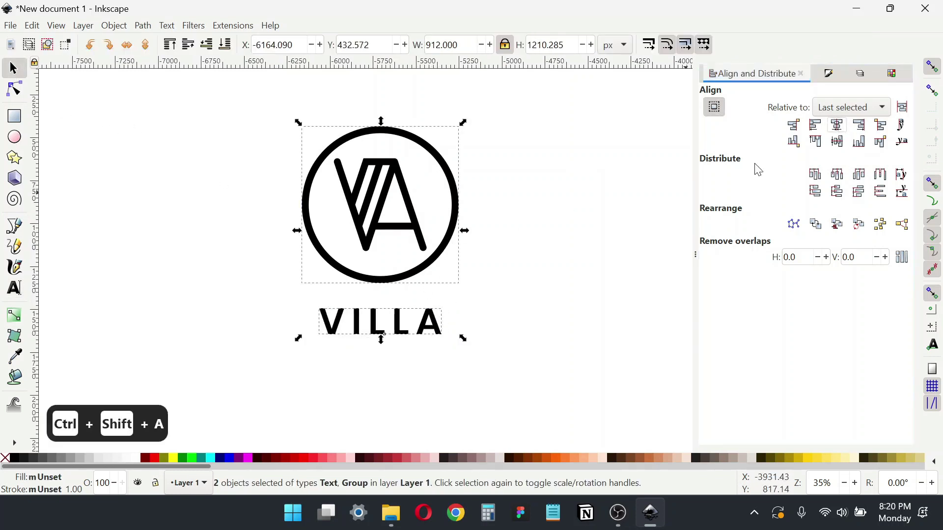
click(533, 295)
- Duplicate the VILLA text and place the copy directly below the original
click(431, 323)
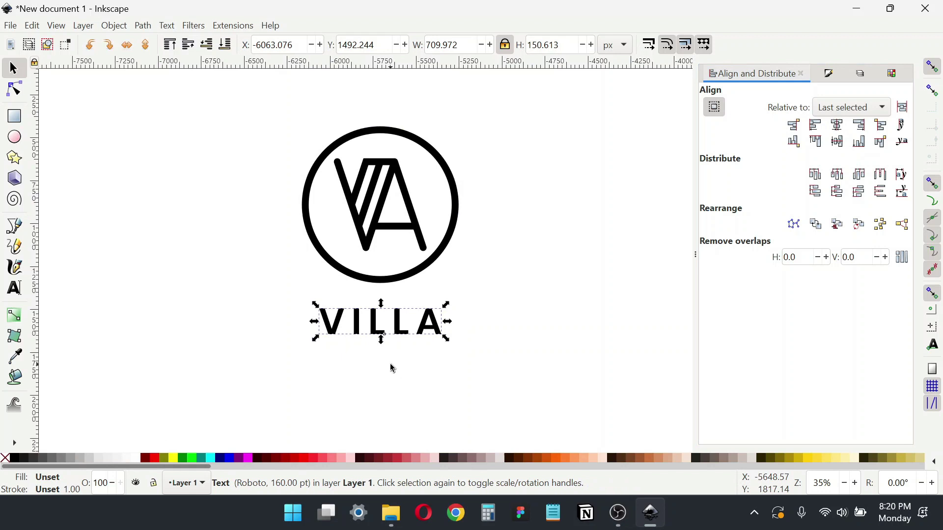
double_click(417, 329)
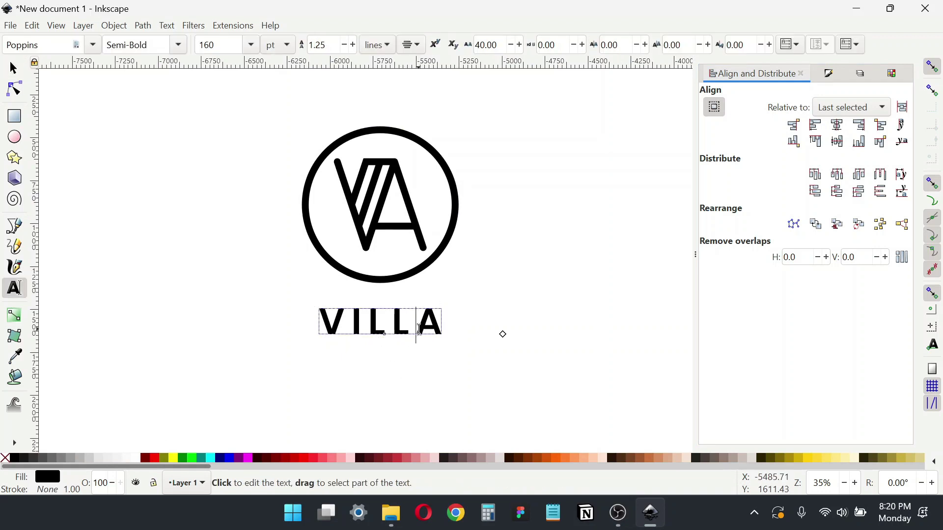
click(13, 67)
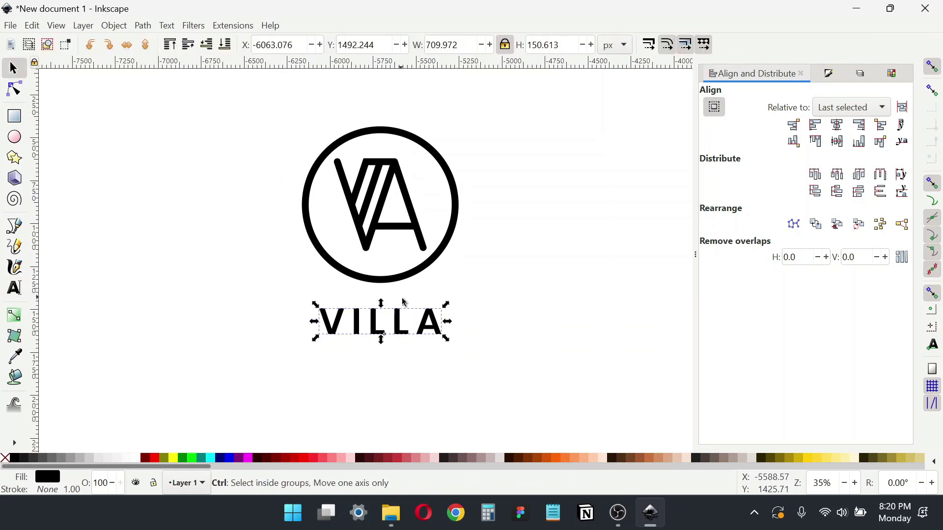
key(ctrl+d)
drag(402, 318, 401, 363)
- Replace the wording of the lower text copy with ARENDELLE
key(t)
key(ctrl+a)
text(AREN)
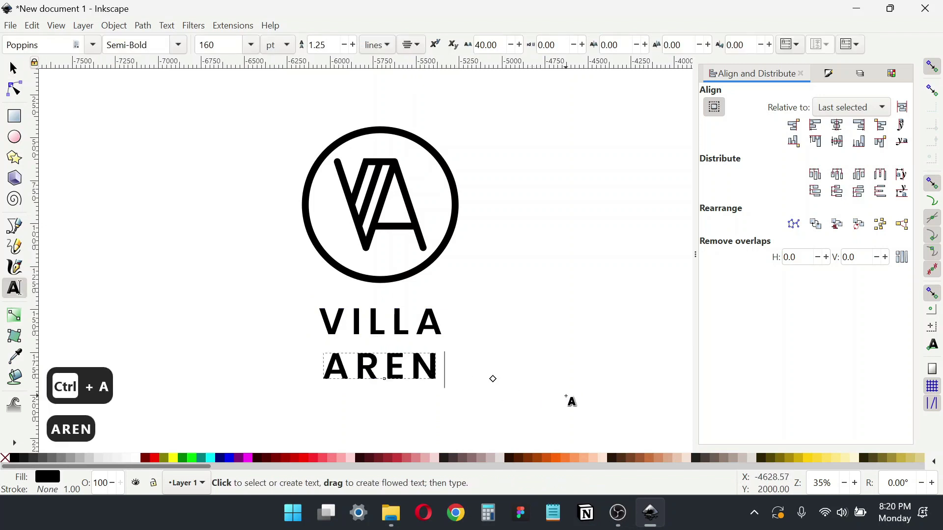
text(DELLE)
- Set the font size of the whole ARENDELLE text to 200 pt
key(ctrl+a)
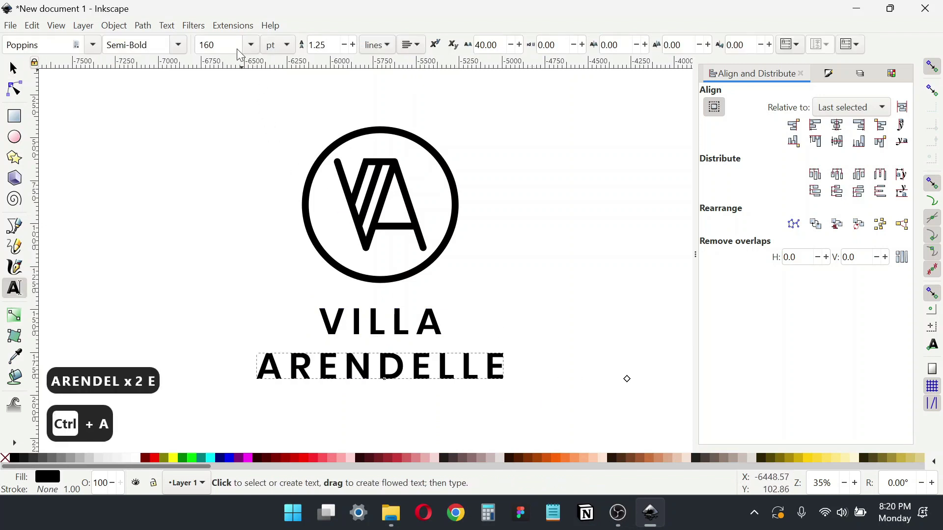
click(222, 42)
key(ctrl+a)
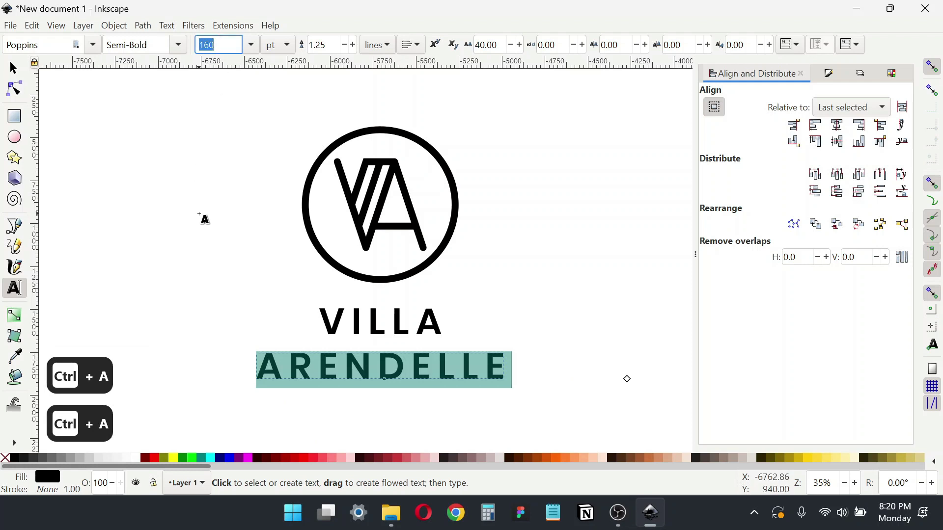
text(200)
key(Return)
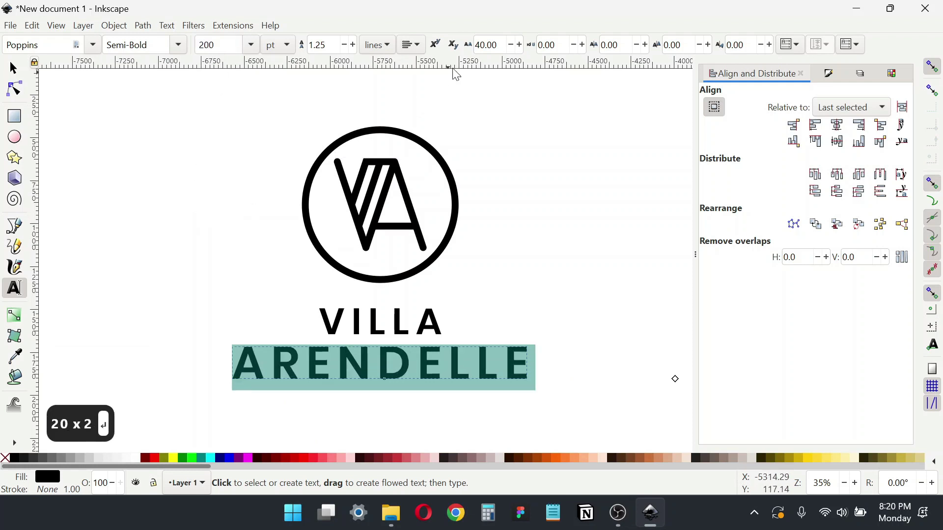
- Try a letter spacing of 33 px on the ARENDELLE text
click(484, 45)
key(ctrl+a)
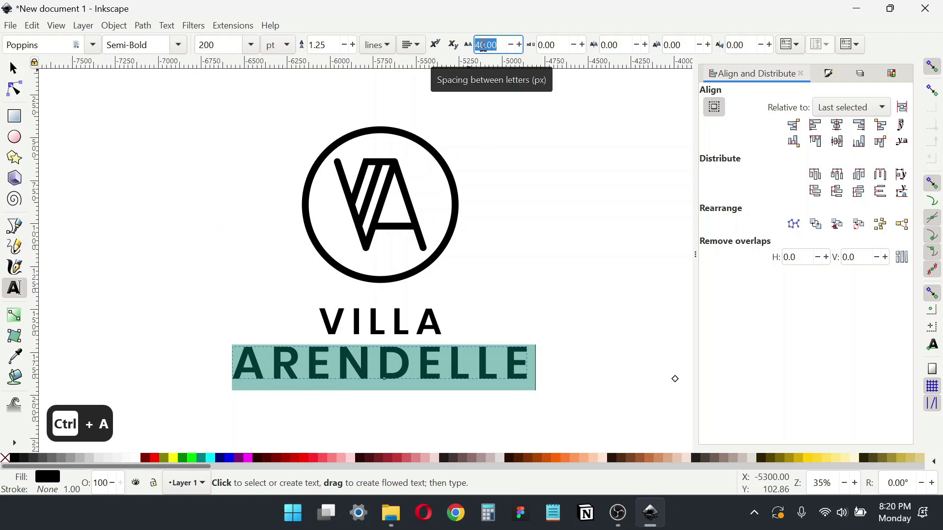
text(33)
key(Return)
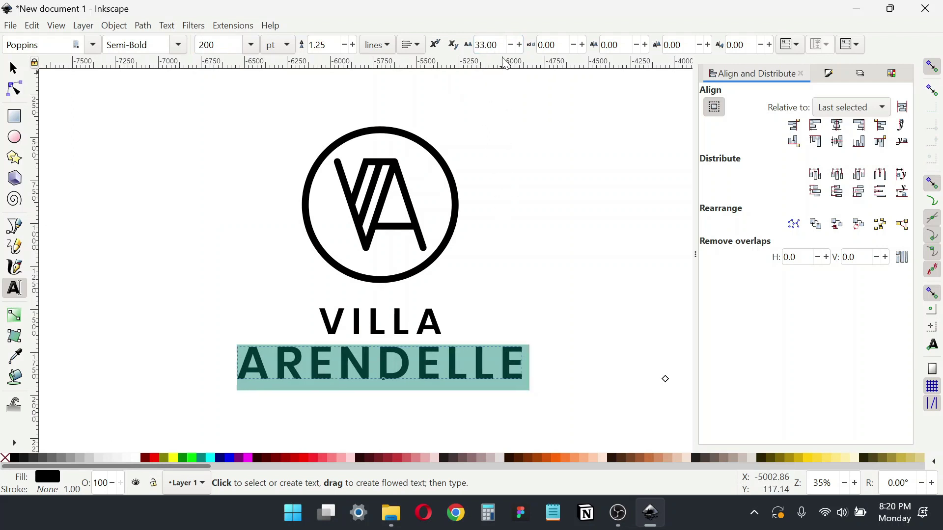
- Set the letter spacing of the ARENDELLE text to 35 px and deselect it
key(ctrl+a)
text(35)
key(Return)
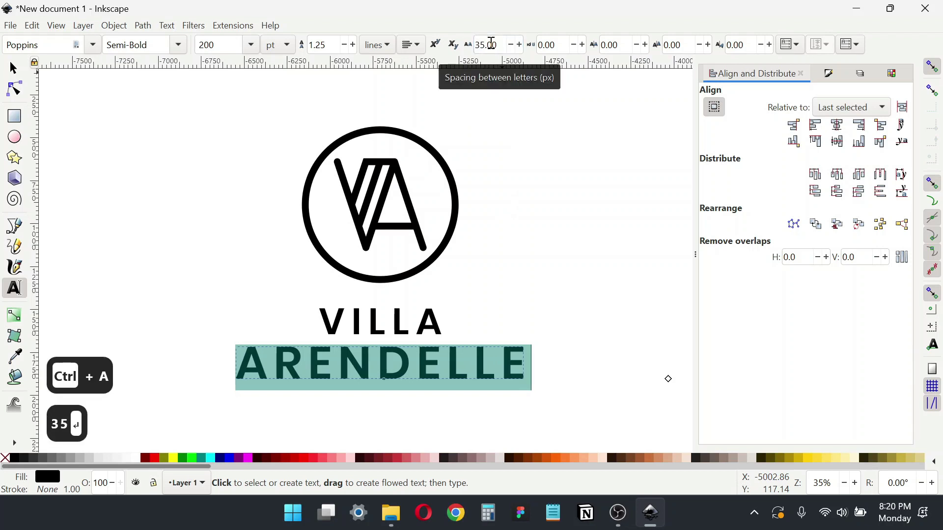
click(14, 68)
click(166, 167)
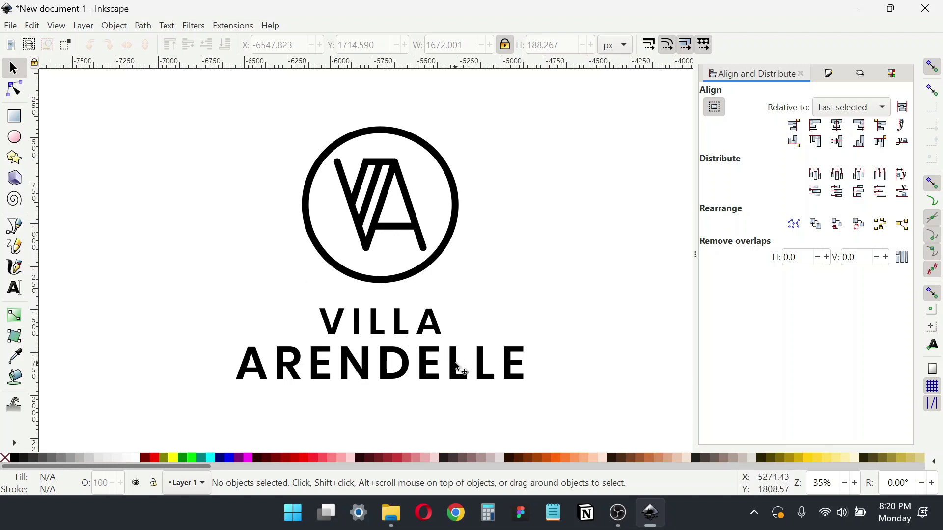
- Align the top edge of ARENDELLE to the bottom edge of the VILLA text
click(403, 366)
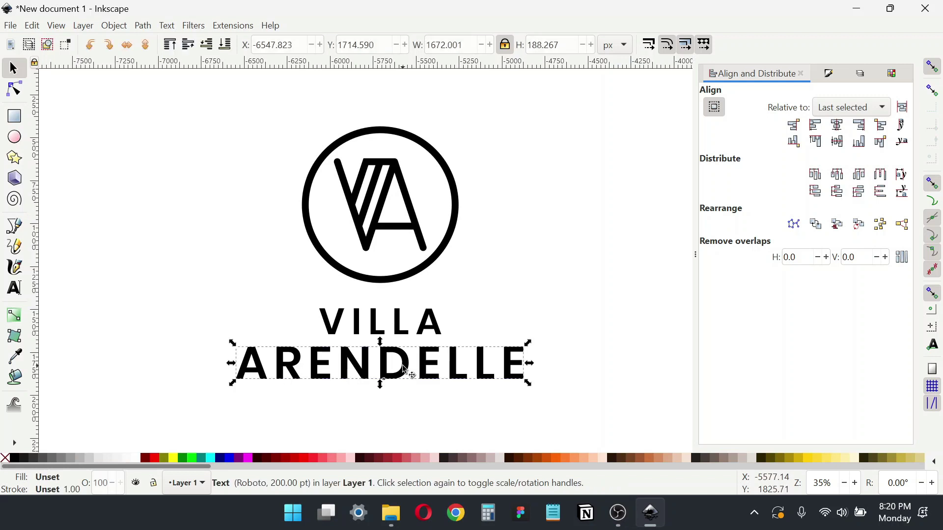
shift+click(404, 329)
click(880, 142)
click(621, 255)
- Nudge ARENDELLE straight down to a Y position of about 1743 px, leaving a gap below VILLA
click(483, 345)
key(shift+Down)
key(shift+Down)
key(shift+Down)
key(shift+Down)
key(shift+Down)
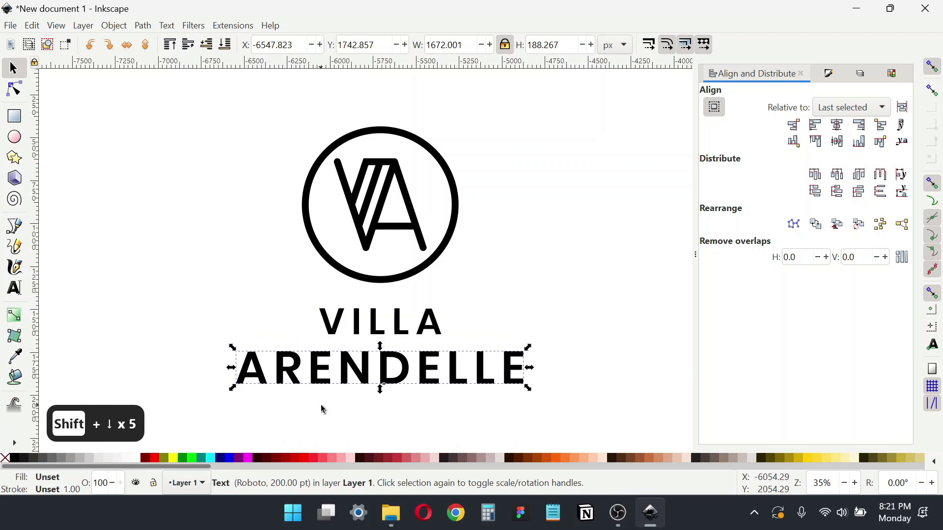
- Scale the circled monogram proportionally to a width of 730 px and center it horizontally on the VILLA text
click(403, 282)
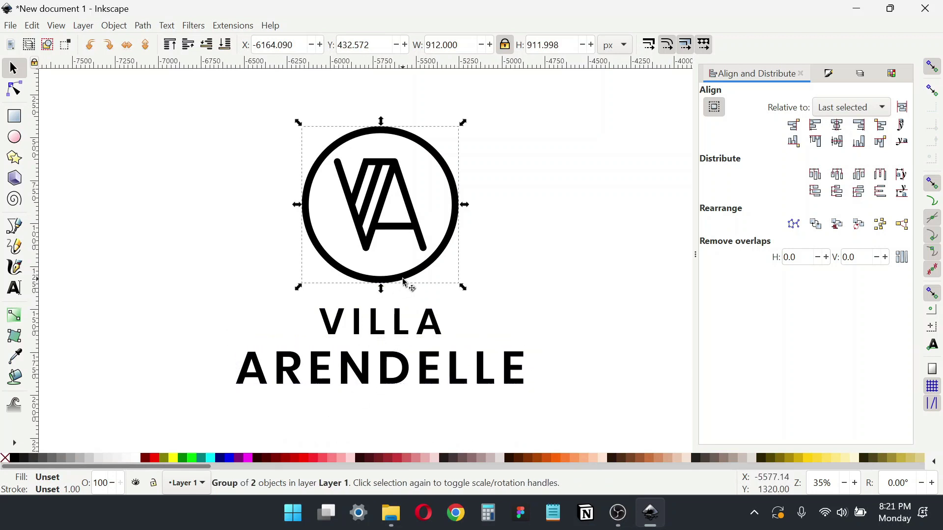
click(459, 48)
key(ctrl+a)
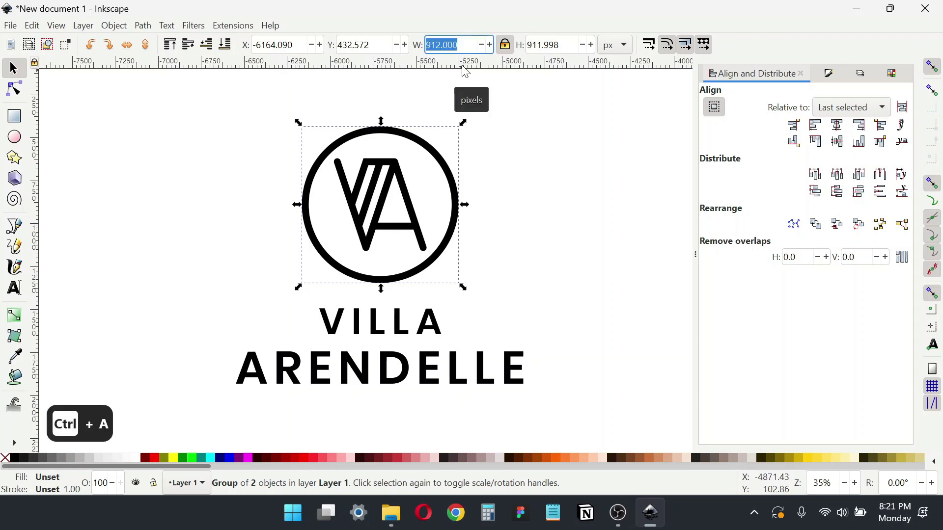
text(730)
key(Return)
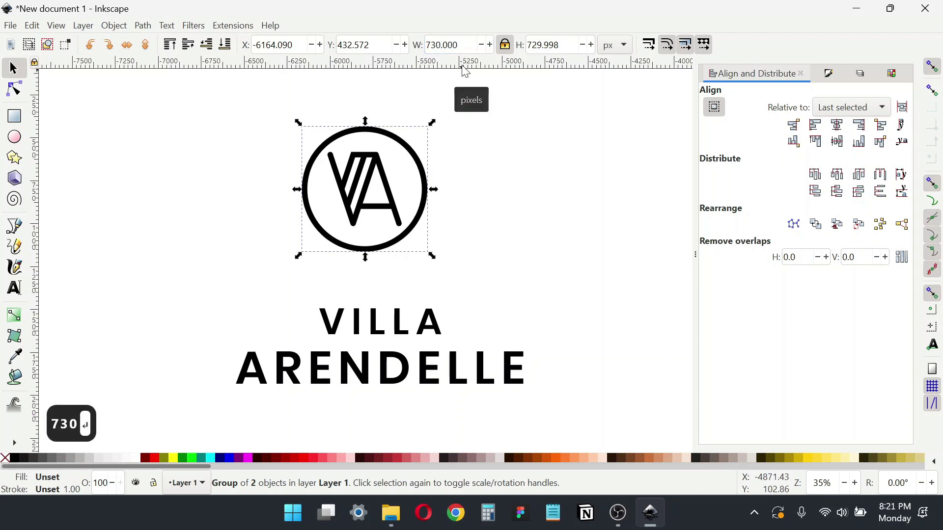
shift+click(438, 320)
click(838, 125)
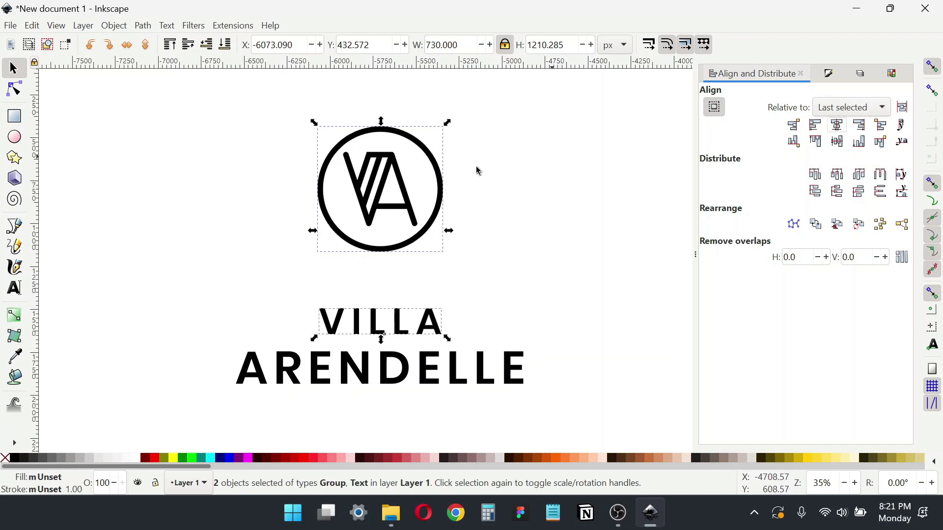
- Move the circled monogram straight down, closer to VILLA, to a Y position of about 610 px
drag(376, 190, 377, 226)
key(ctrl+z)
click(510, 222)
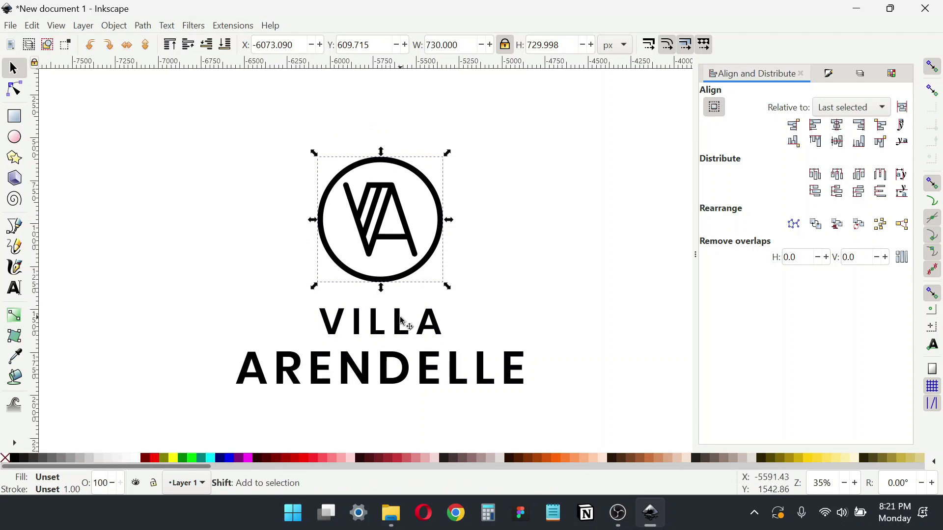
- Scale the circled monogram proportionally to a width of 950 px and recenter it horizontally on the VILLA text
scroll(431, 306, down, 2)
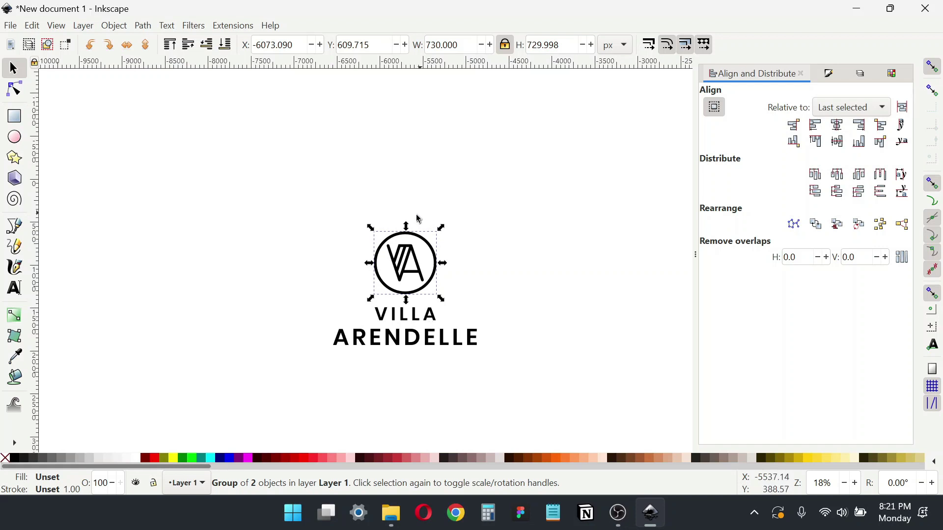
drag(406, 226, 411, 216)
click(448, 45)
key(ctrl+a)
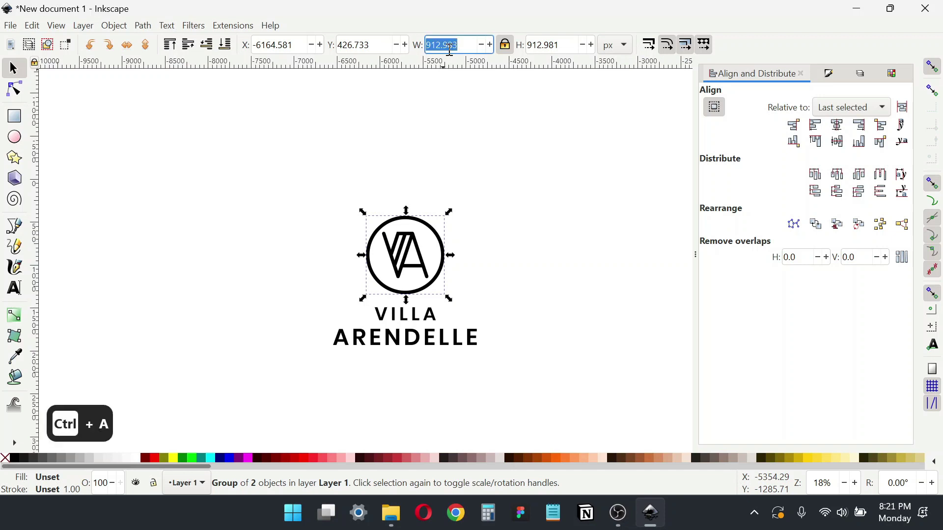
text(950)
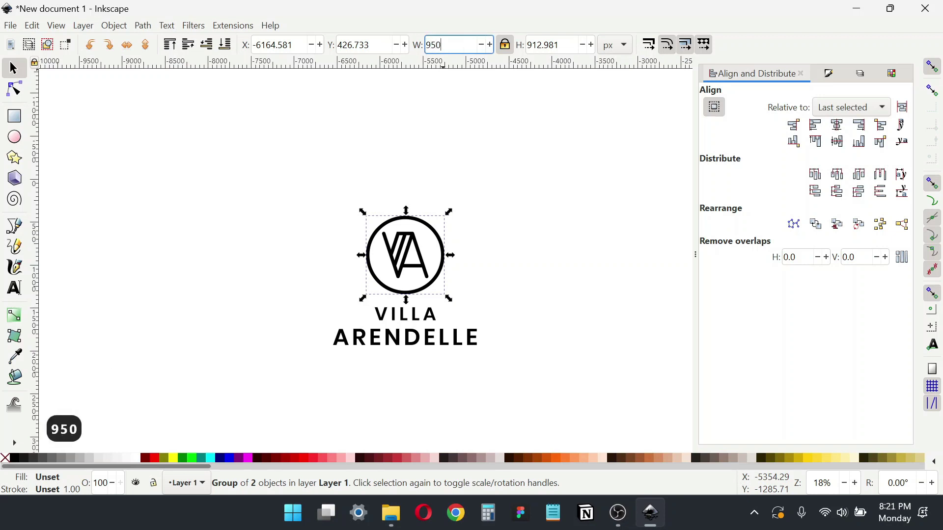
key(Return)
shift+click(427, 314)
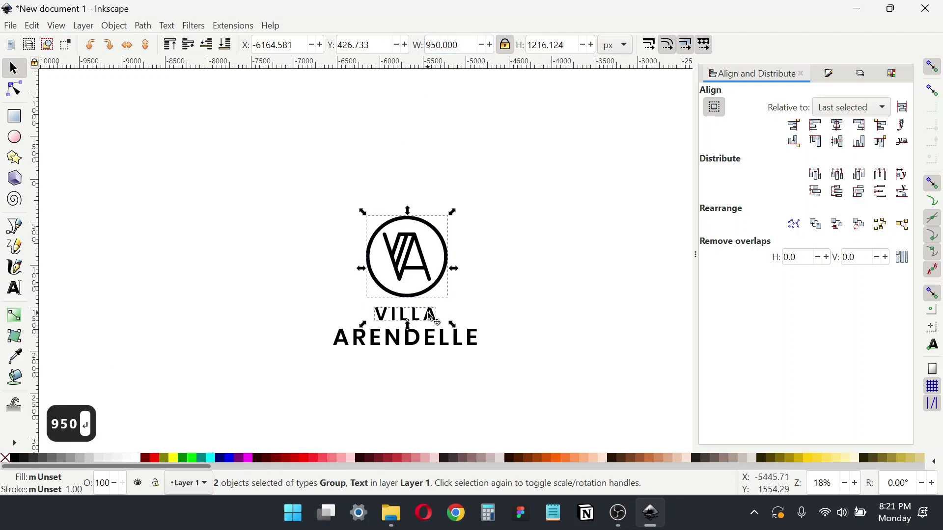
click(838, 125)
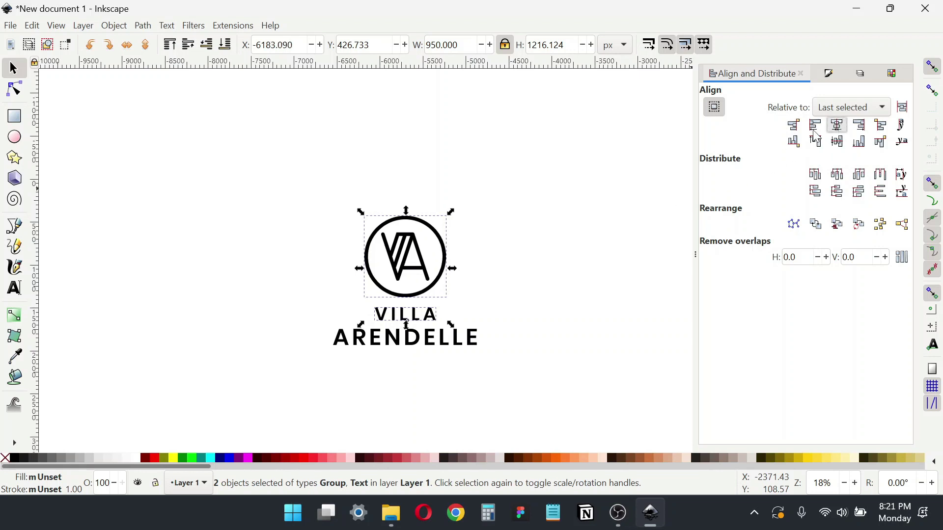
click(575, 245)
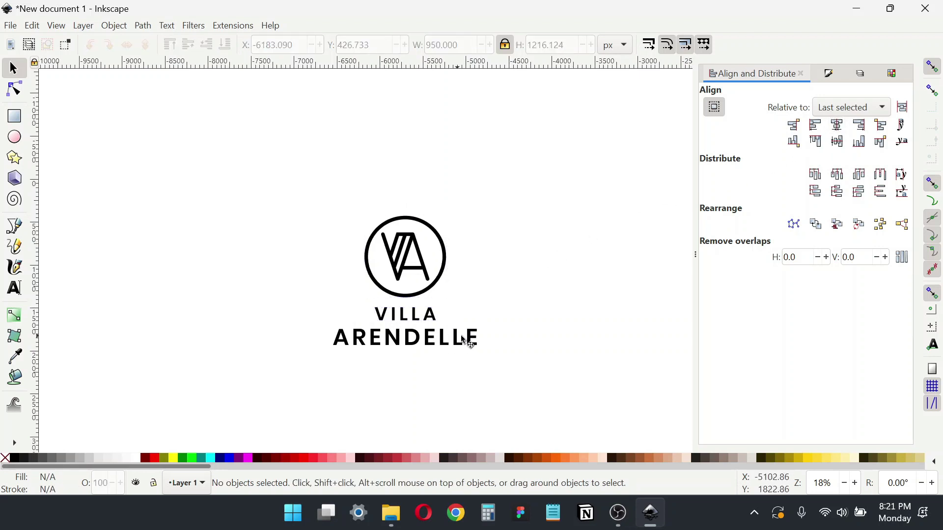
- Group VILLA and ARENDELLE and align the group's top edge to the bottom edge of the circled monogram
drag(535, 366, 257, 302)
key(ctrl+g)
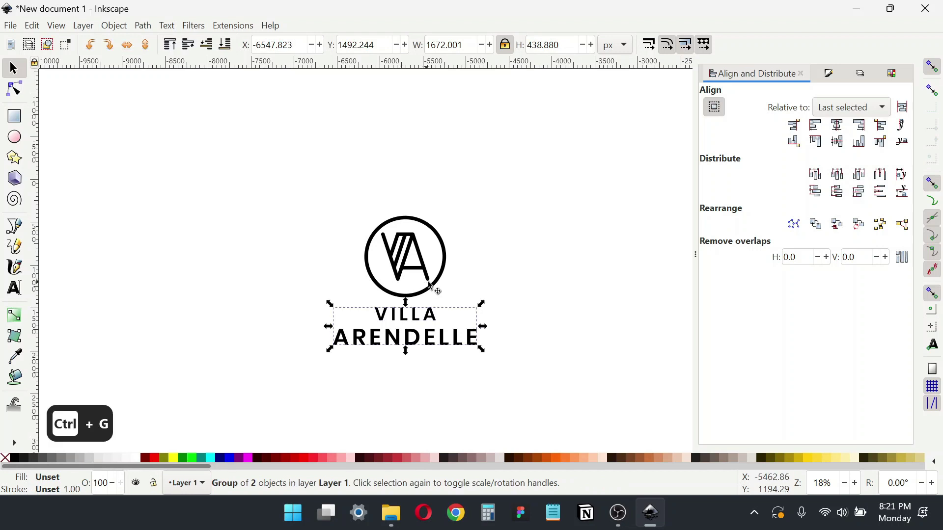
key(ctrl+shift+a)
click(880, 142)
- Nudge the VILLA ARENDELLE group straight down to a Y position of about 1537 px
click(585, 276)
click(435, 304)
key(shift+Down)
key(shift+Down)
key(shift+Down)
key(shift+Down)
key(shift+Down)
key(shift+Down)
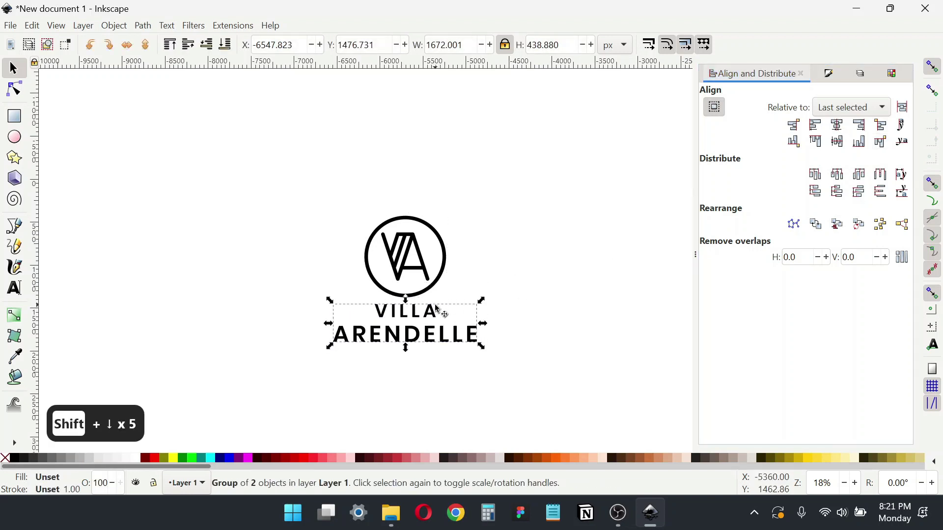
key(shift+Down)
key(shift+Down)
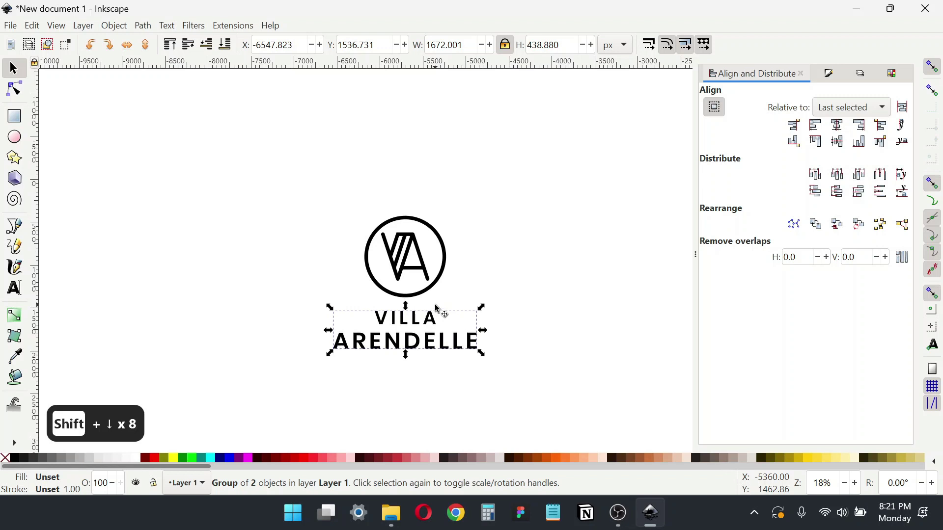
- Ungroup VILLA and ARENDELLE into separate text objects and clear the selection
click(509, 290)
click(414, 319)
key(ctrl+shift+g)
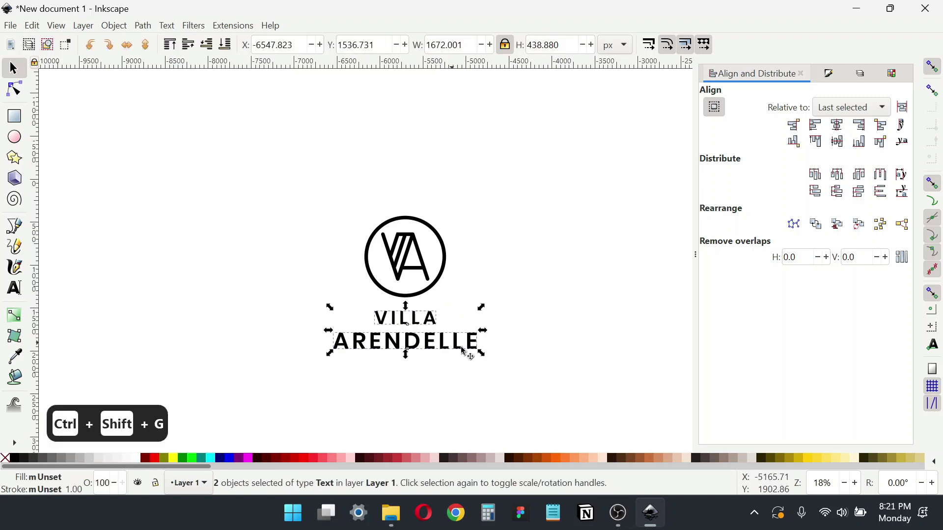
drag(518, 365, 547, 345)
click(564, 358)
- Duplicate VILLA and ARENDELLE and move the copies straight down to a Y position of about 2725 px
drag(465, 317, 473, 268)
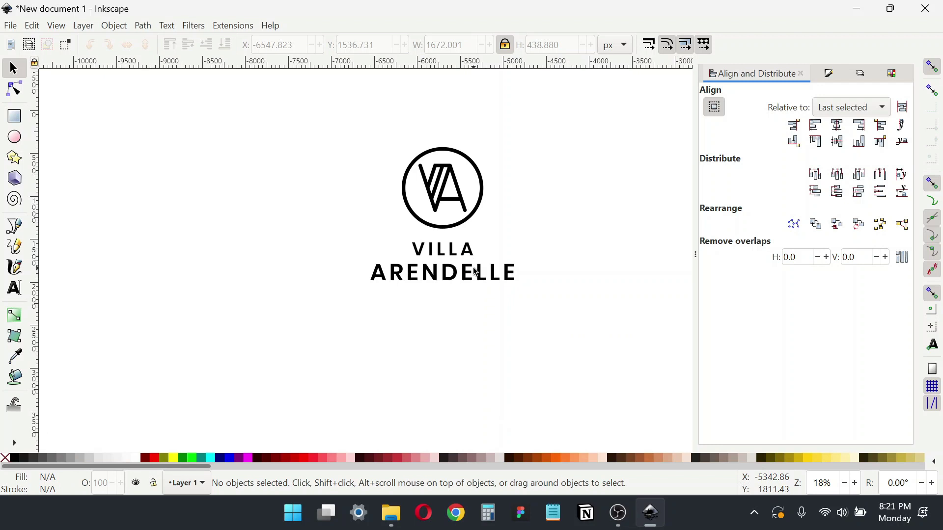
drag(591, 322, 295, 238)
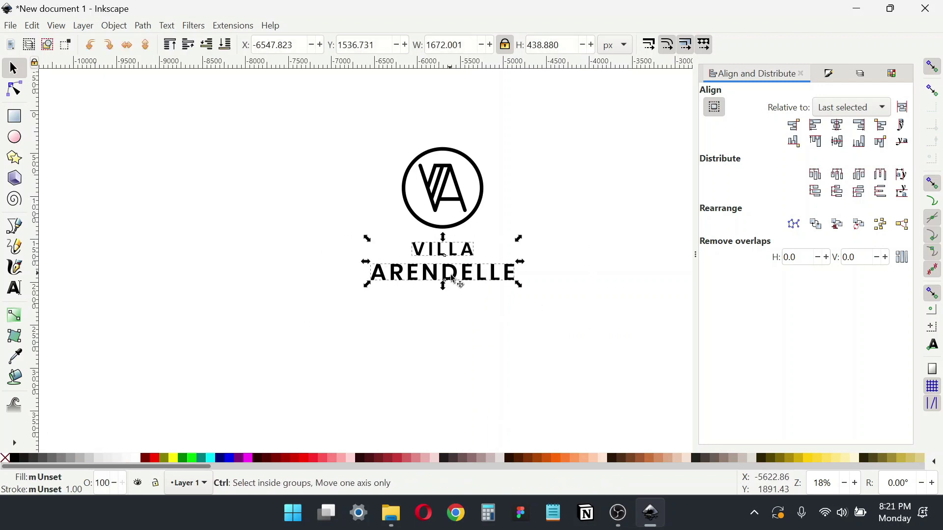
key(ctrl+d)
drag(454, 277, 453, 381)
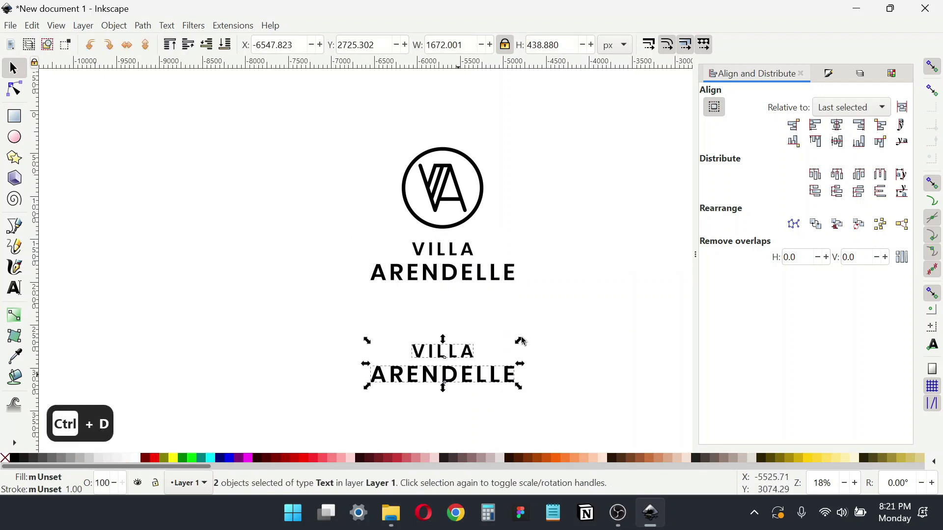
- Align the left edge of the lower ARENDELLE with the left edge of the lower VILLA
click(823, 121)
click(619, 326)
click(468, 349)
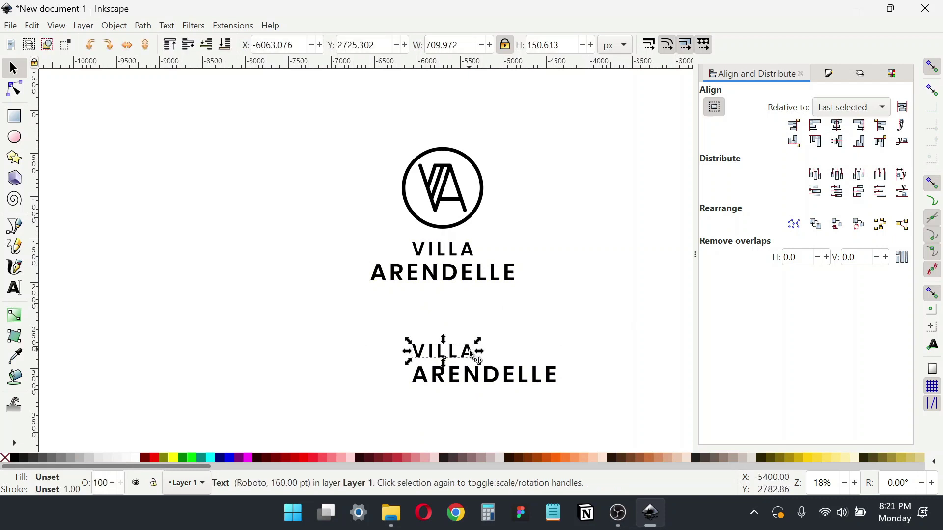
- Convert the lower ARENDELLE text to paths, ungroup its letters and group them again
scroll(462, 389, up, 2)
click(393, 372)
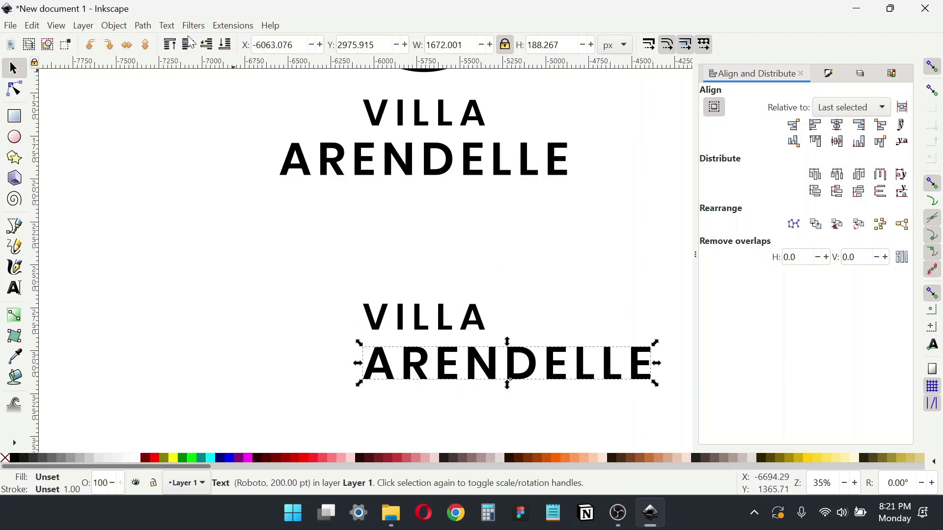
click(148, 28)
click(157, 40)
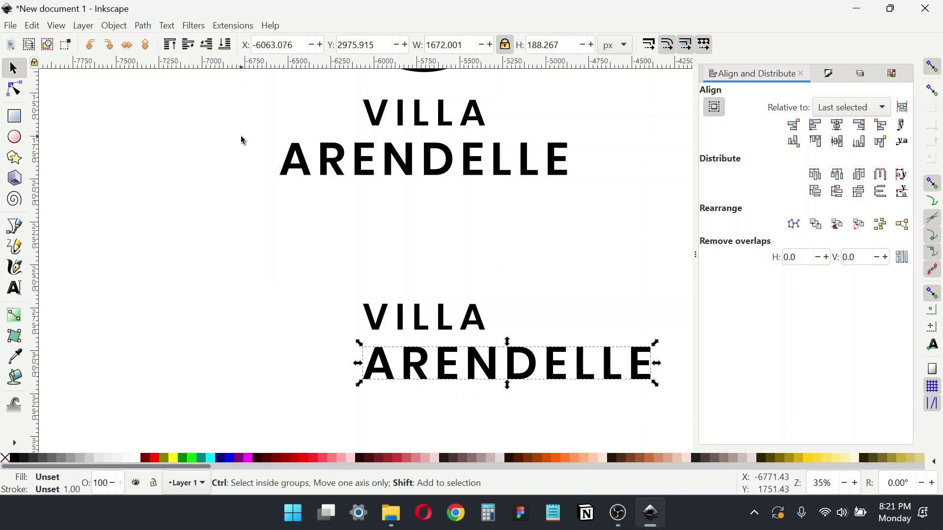
key(ctrl+shift+g)
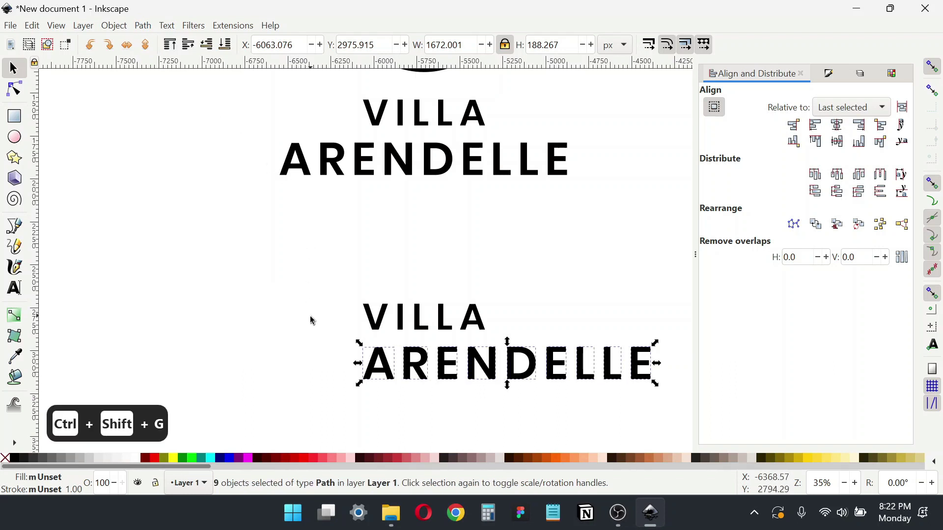
key(ctrl+g)
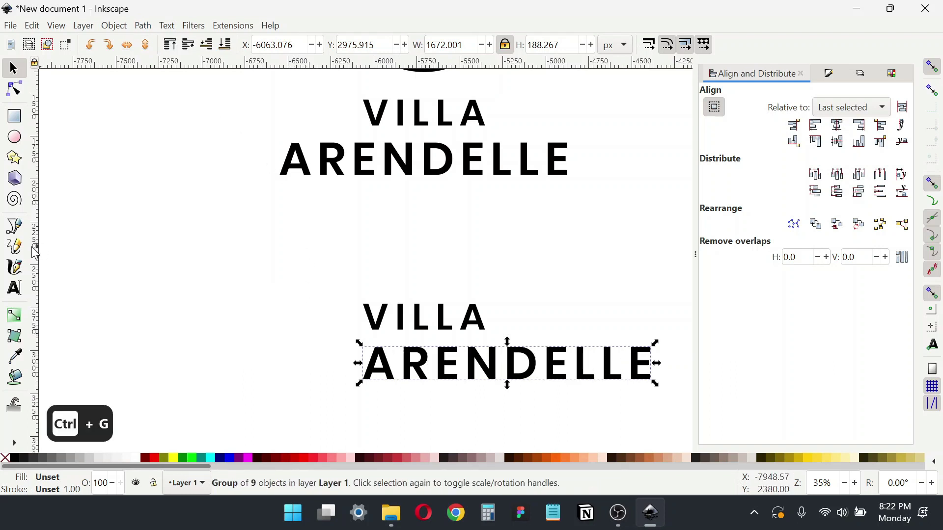
- Place vertical guides at the right edge of the N and through the center of the first A in the lower ARENDELLE
click(183, 301)
scroll(522, 390, up, 2)
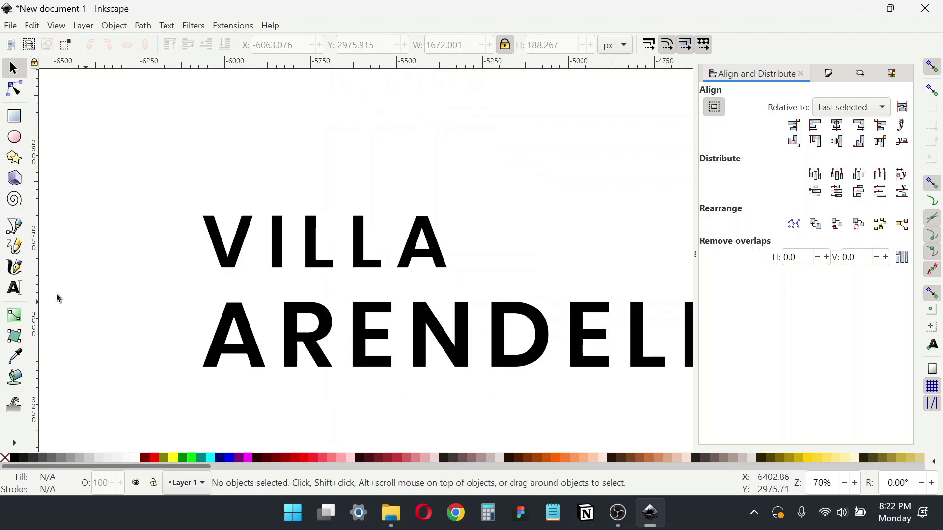
drag(37, 296, 470, 305)
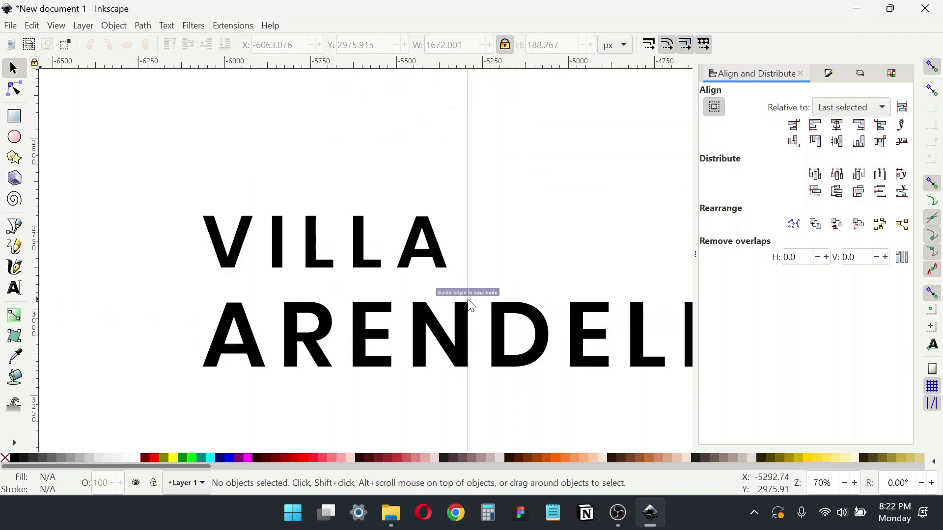
drag(37, 293, 234, 323)
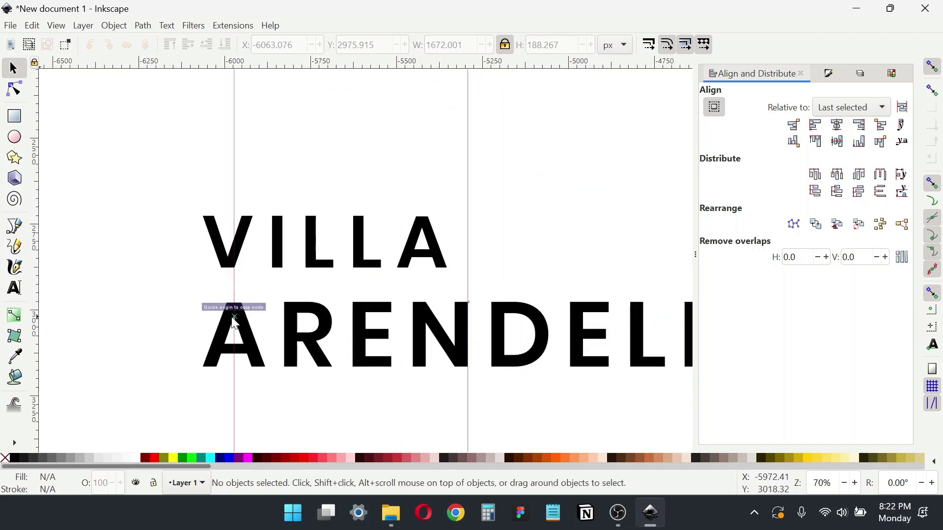
- Move the lower VILLA text horizontally so the V's inner vertex sits on the guide through the A
scroll(225, 268, up, 6)
click(251, 240)
drag(234, 219, 287, 227)
scroll(295, 148, up, 8)
drag(331, 192, 325, 230)
scroll(287, 280, down, 12)
- Change the lower VILLA text's alignment from centered to left
key(t)
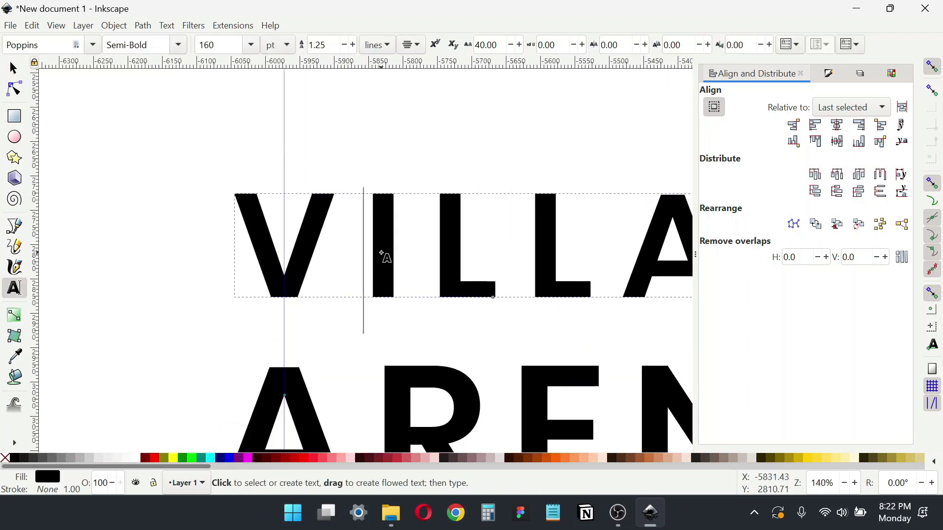
click(410, 45)
click(410, 30)
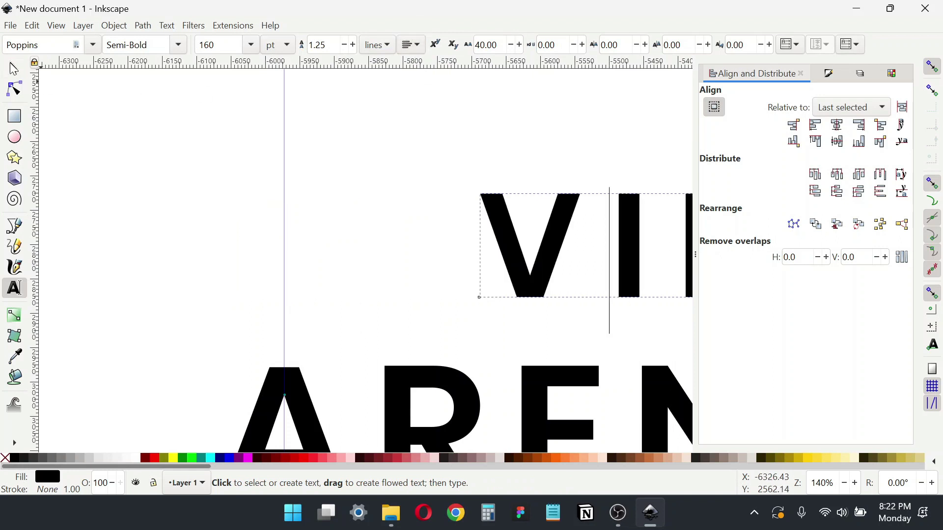
- Move the left-aligned VILLA back over ARENDELLE, snapping the V's inner vertex to the A's guide, at X about -6045 px
key(F1)
drag(471, 282, 302, 253)
scroll(289, 290, up, 3)
scroll(287, 290, up, 4)
scroll(309, 287, down, 9)
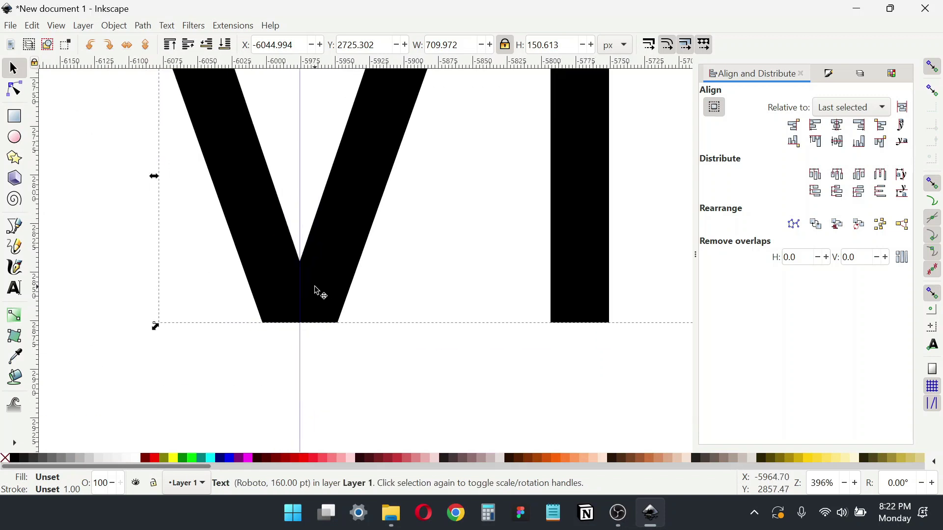
- Adjust the lower VILLA's letter spacing from 54 through 51 to 50.6 px, so its last letter ends at the guide beside the N
double_click(506, 287)
key(ctrl+a)
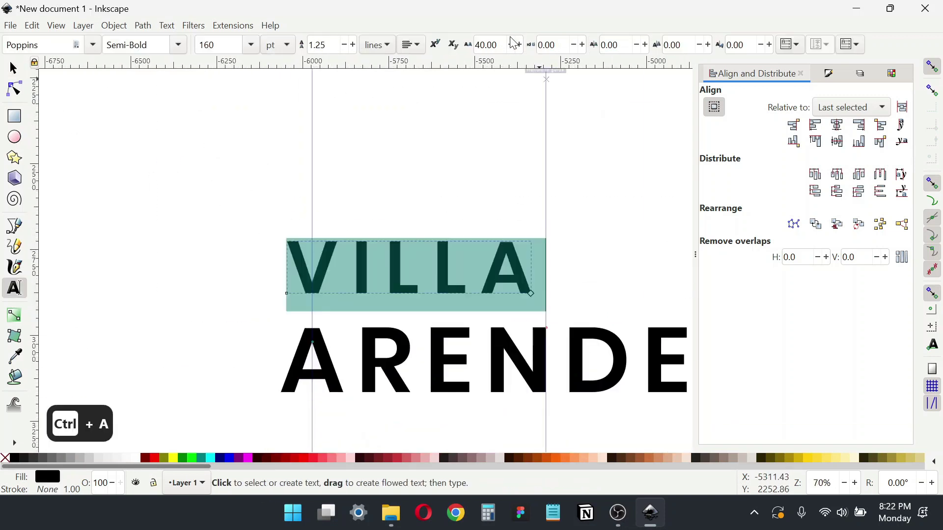
key(ctrl+a)
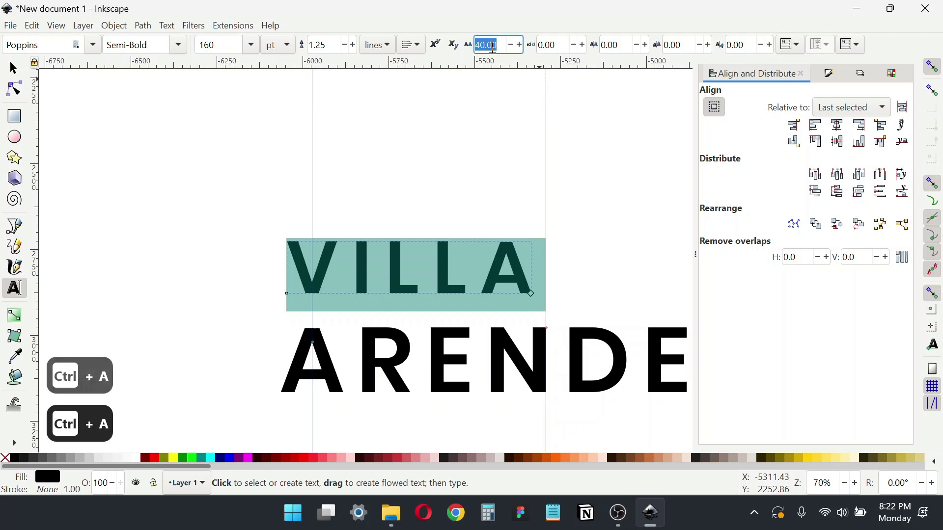
text(54)
key(Return)
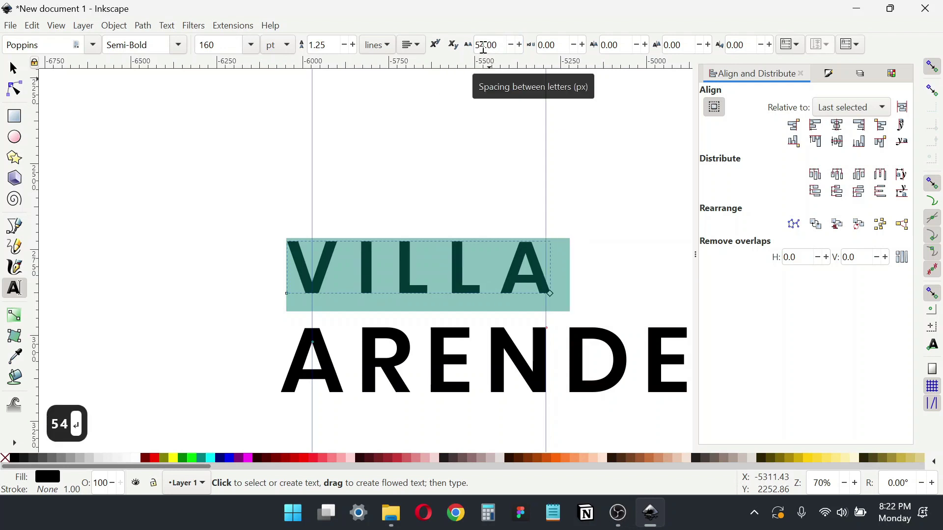
key(ctrl+a)
text(51)
key(Return)
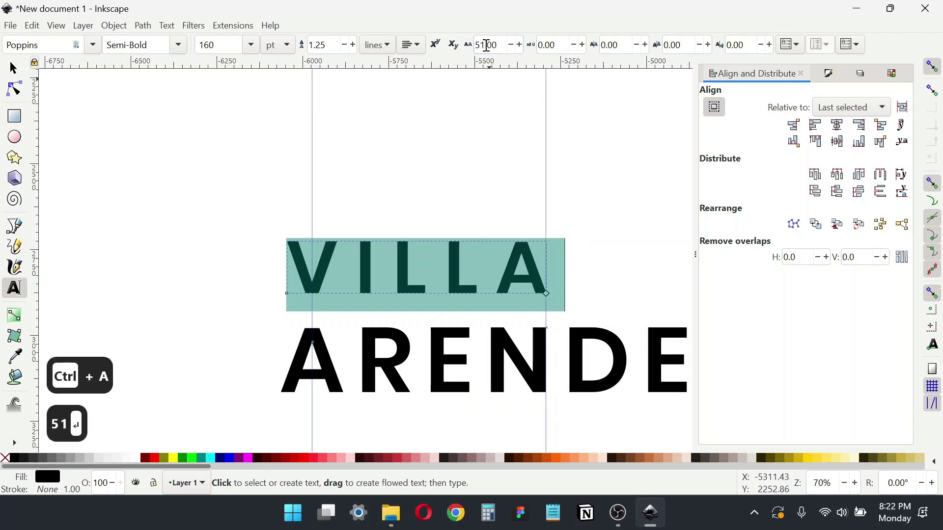
key(ctrl+a)
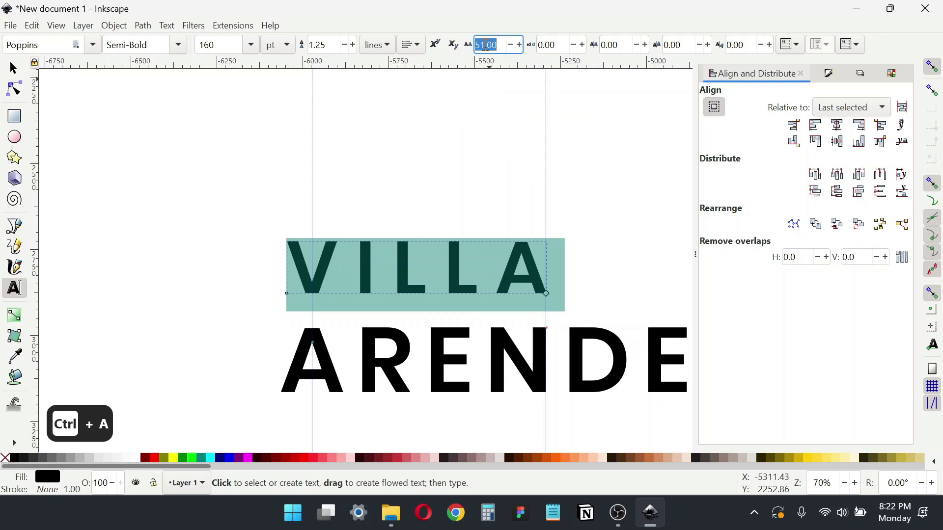
text(50.6)
key(Return)
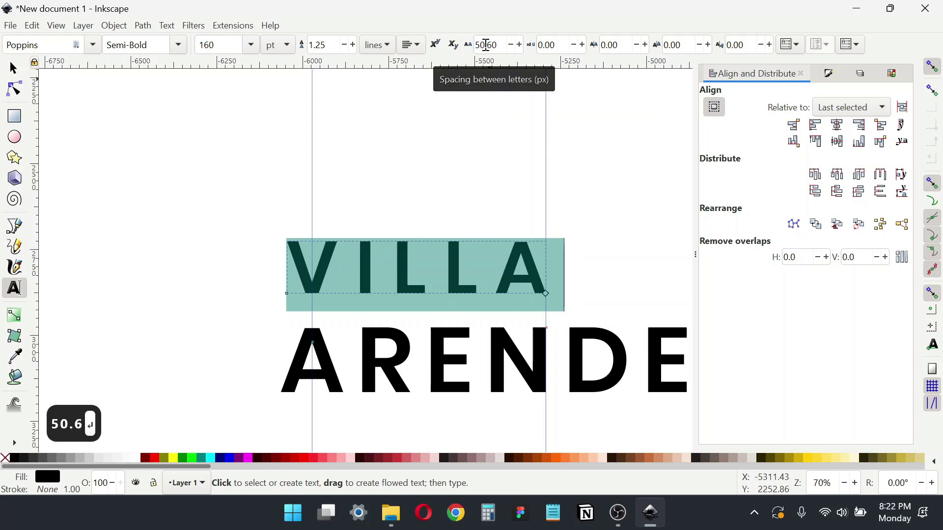
click(14, 69)
click(153, 202)
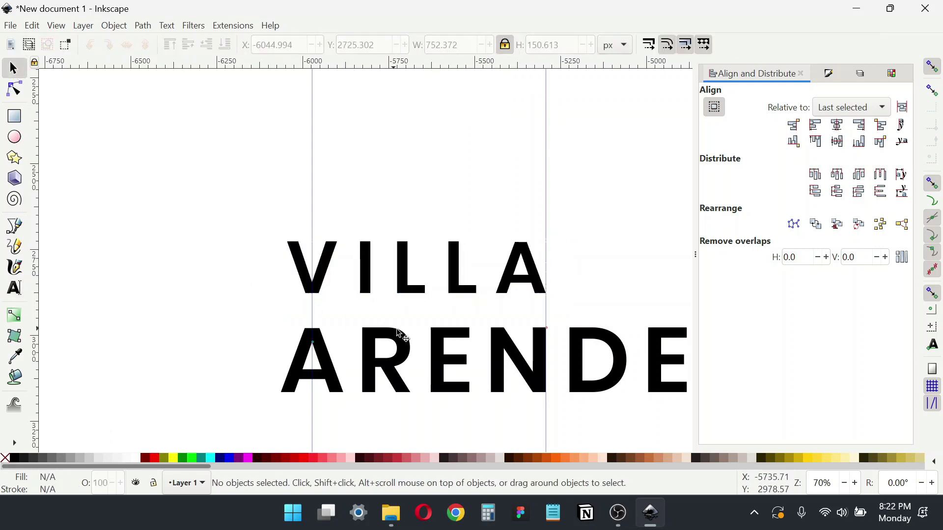
- Nudge the lower ARENDELLE straight up to a Y position of about 2956 px, closer to VILLA
click(442, 360)
key(shift+Up)
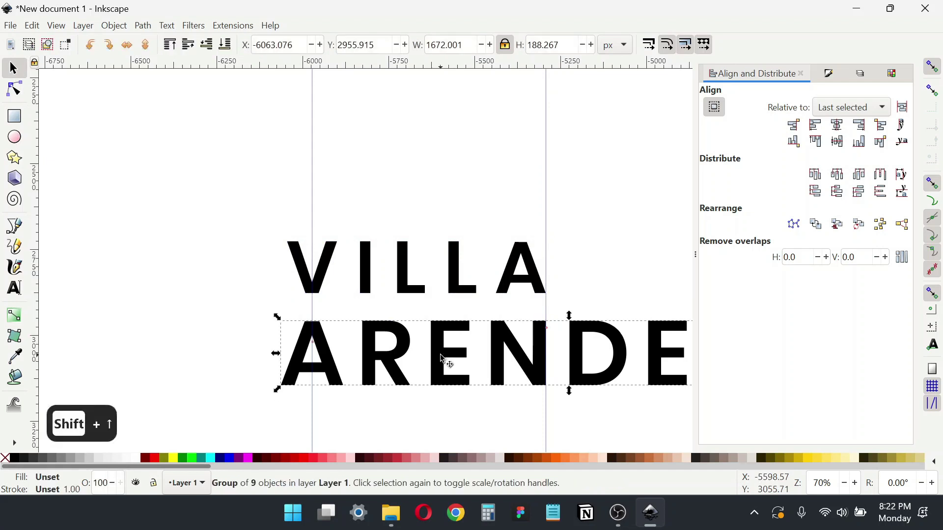
scroll(410, 302, down, 4)
click(423, 261)
- Duplicate the circled monogram and place the copy to the left of the lower VILLA ARENDELLE text
click(407, 107)
key(ctrl+d)
drag(407, 106, 339, 295)
- Convert the lower VILLA text to paths
drag(550, 344, 364, 276)
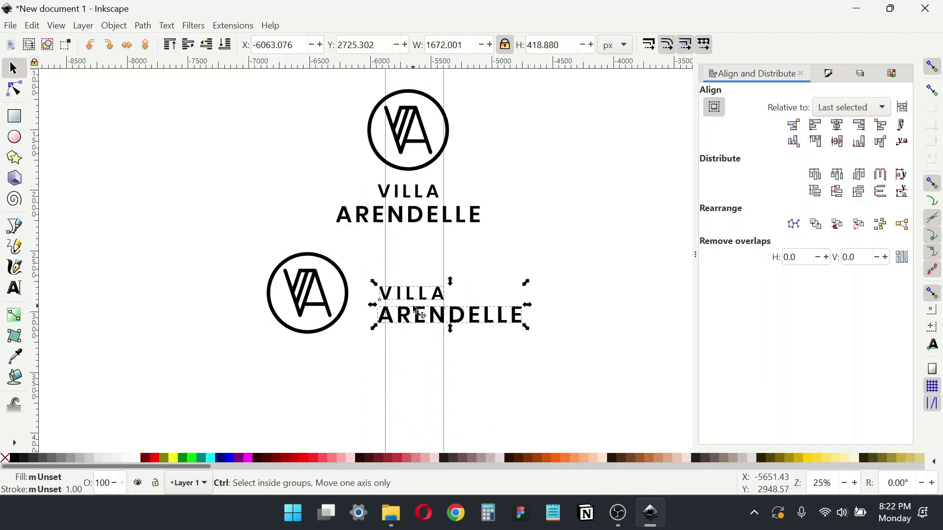
ctrl+scroll(407, 306, up, 2)
click(442, 364)
click(459, 294)
click(143, 26)
click(157, 47)
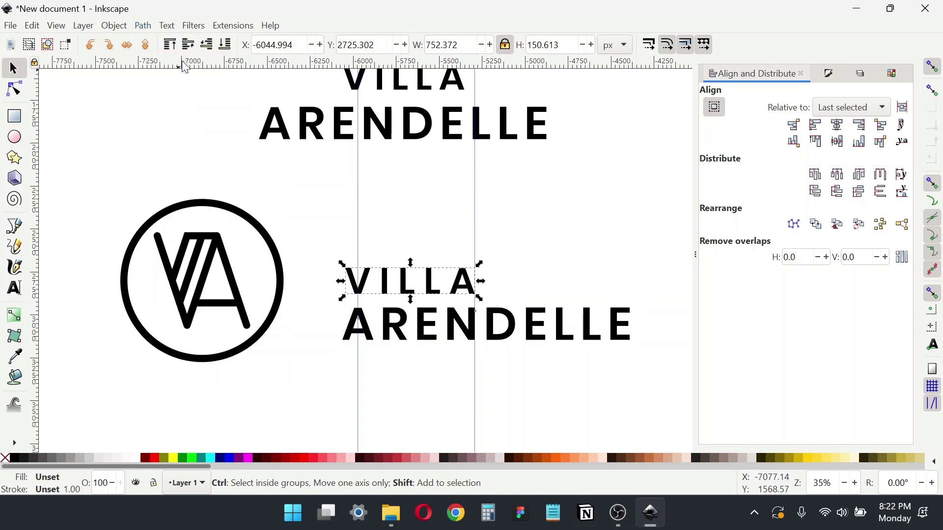
- Group the lower VILLA and ARENDELLE, and center the circled monogram vertically on that text group
shift+click(429, 327)
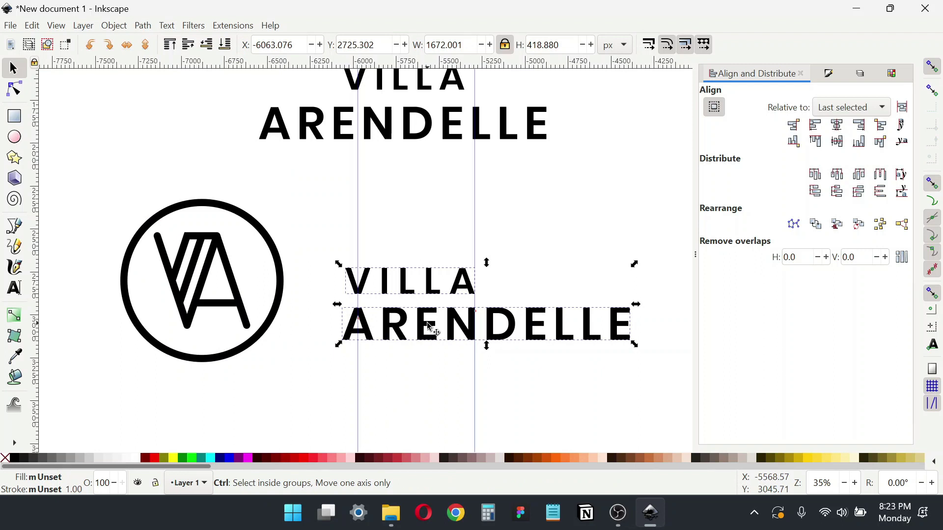
key(ctrl+g)
click(282, 273)
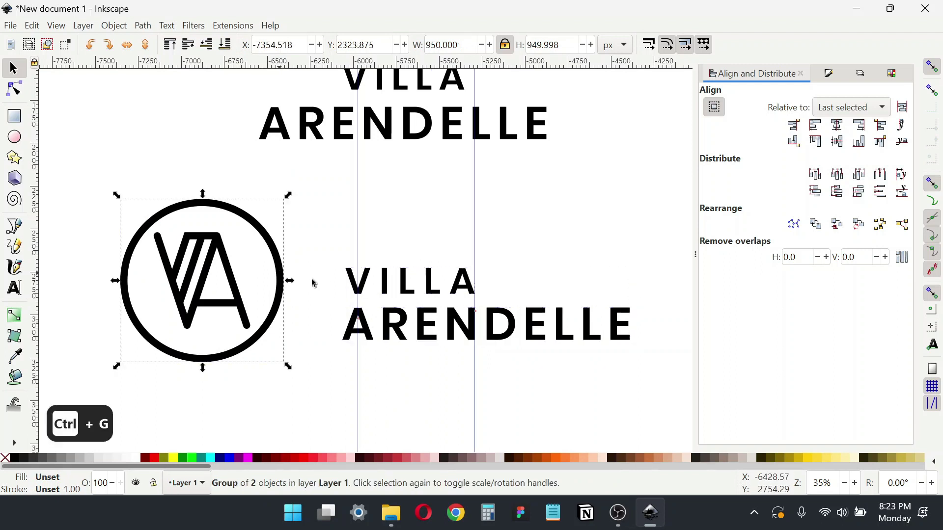
shift+click(386, 288)
click(838, 143)
click(453, 245)
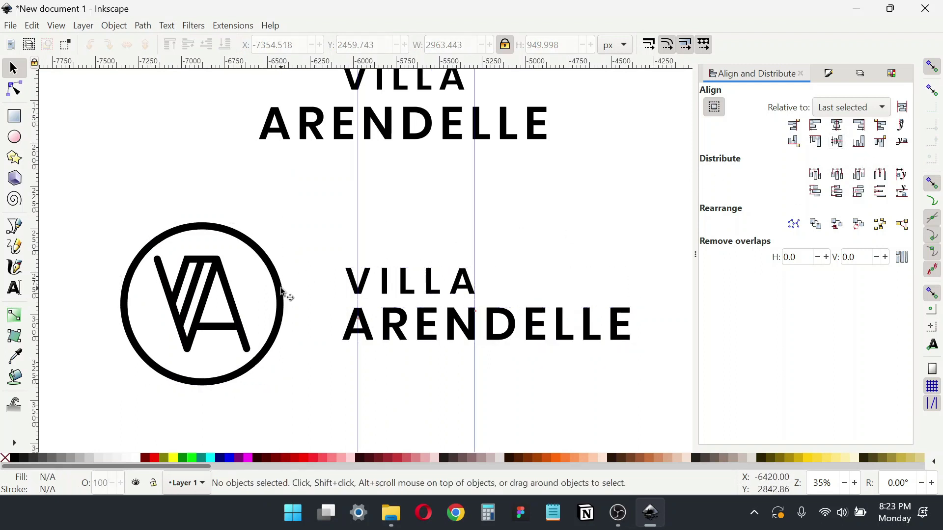
- Align the circled monogram's outer edge flush against the starting edge of the lower text group
click(282, 291)
shift+click(408, 285)
click(793, 127)
click(552, 200)
- Ungroup the circled monogram beside the lower text into the circle and the VA letters
click(334, 282)
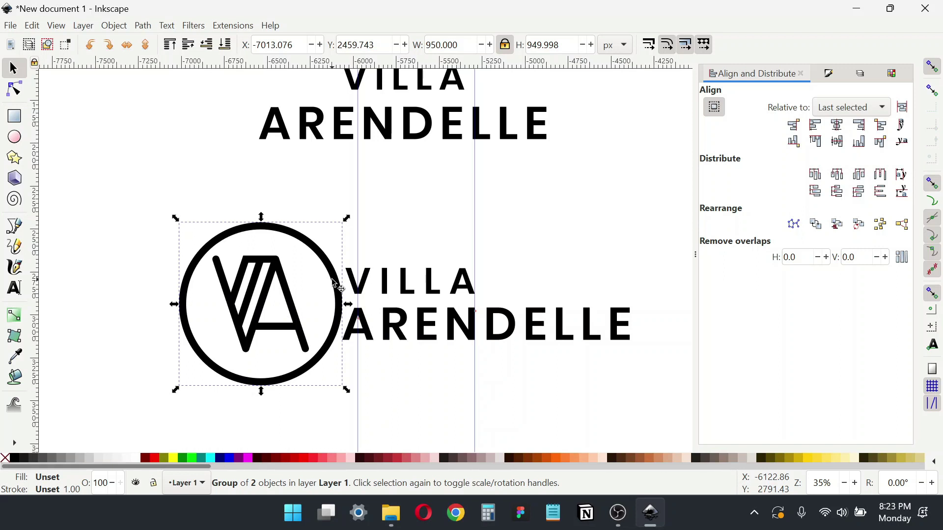
key(ctrl+shift+g)
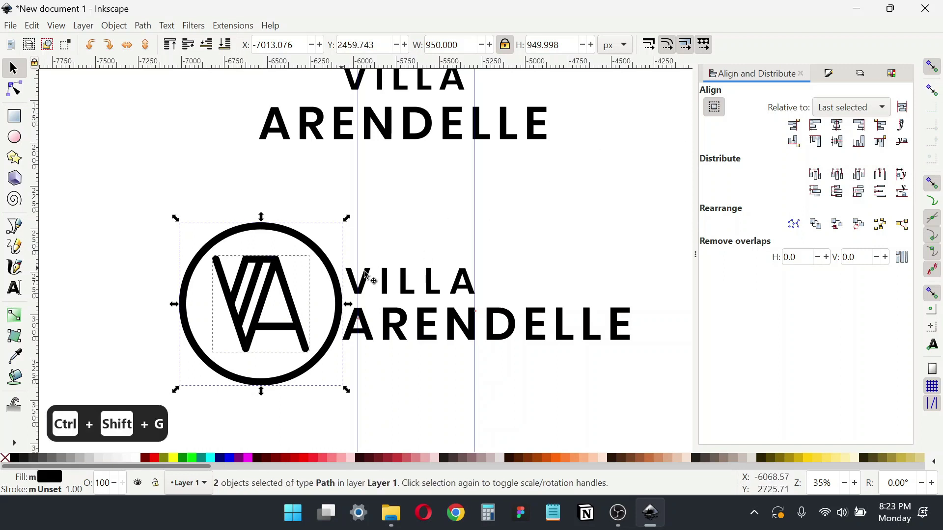
click(555, 196)
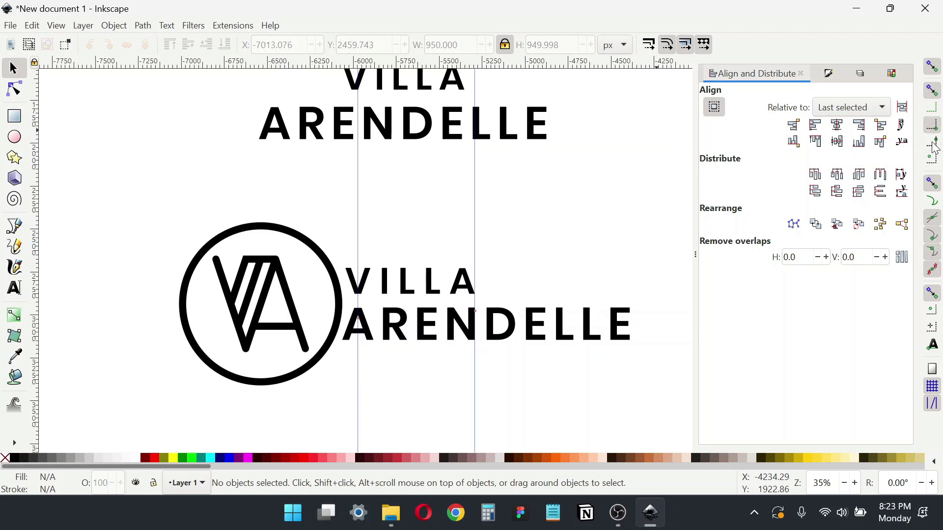
- Turn off node snapping and place a horizontal guide along the top edge of the VA letters
click(932, 183)
drag(251, 65, 247, 256)
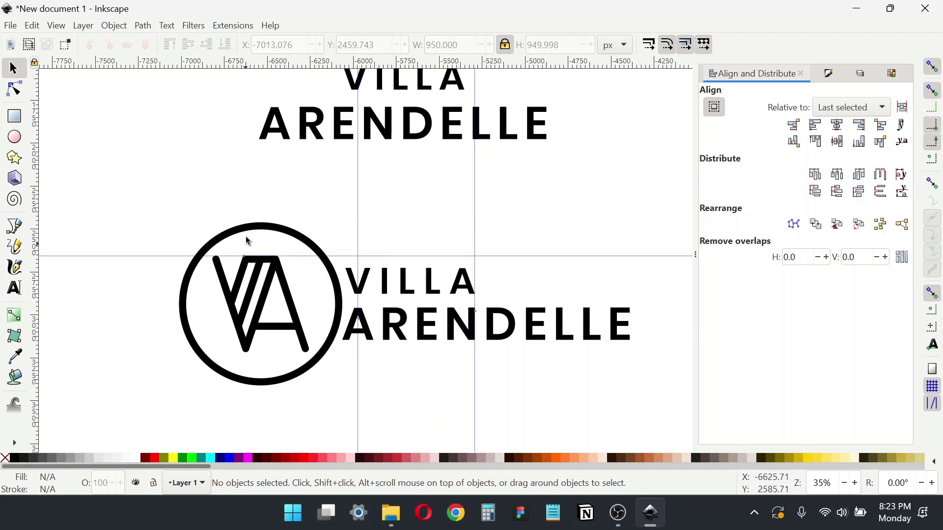
click(249, 236)
key(ctrl+shift+g)
click(260, 269)
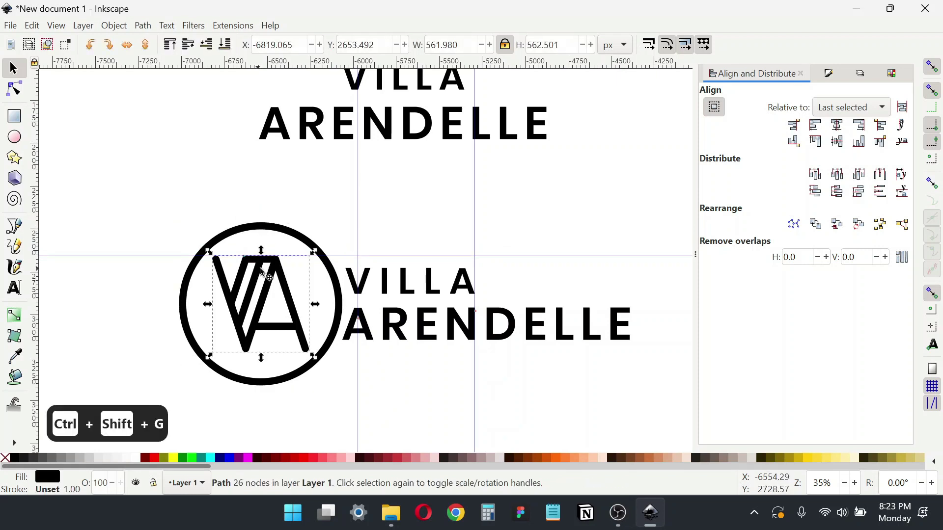
click(445, 214)
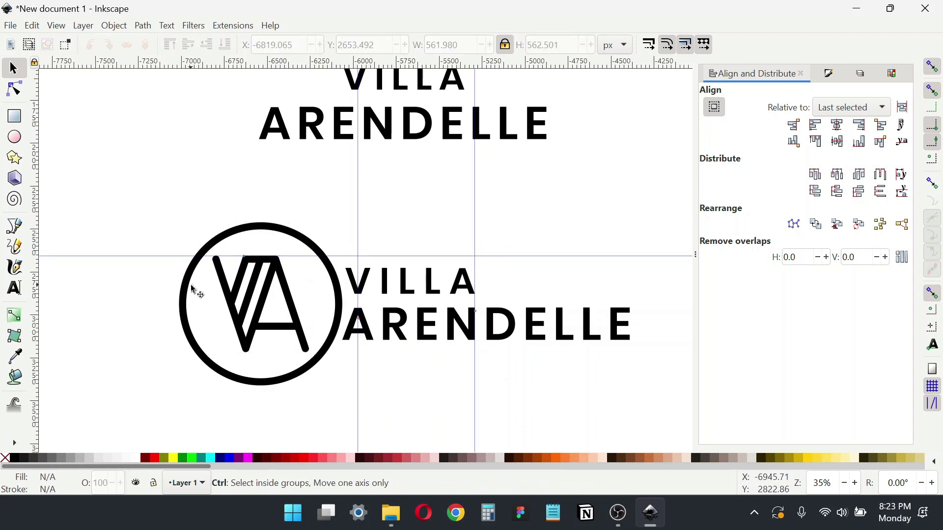
- Place a second horizontal guide along the bottom edge of the VA letters
scroll(193, 284, up, 3)
drag(463, 204, 245, 203)
scroll(408, 418, down, 2)
drag(409, 417, 349, 270)
drag(418, 67, 333, 303)
drag(432, 255, 387, 275)
drag(549, 243, 303, 240)
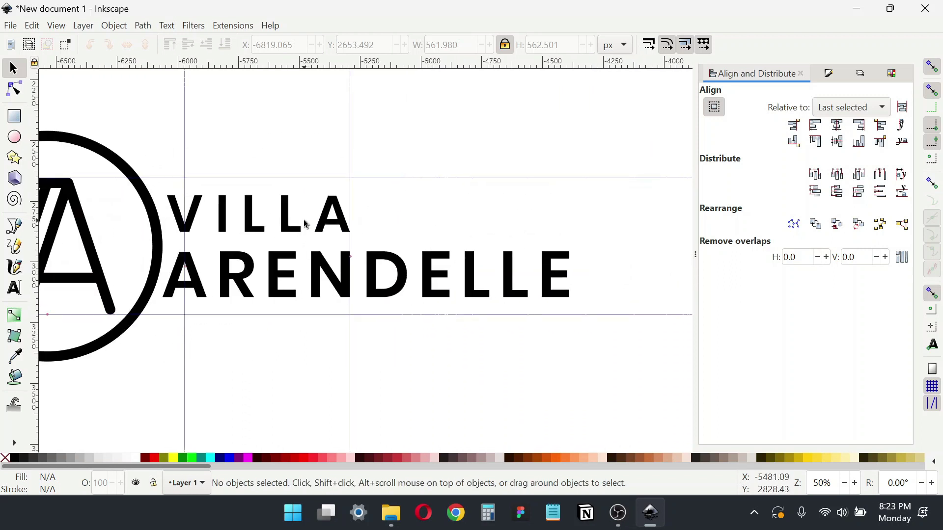
- Move the lower text group up to the upper guide and scale it proportionally to 562.5 px high, reaching the lower guide
click(290, 229)
drag(225, 219, 225, 202)
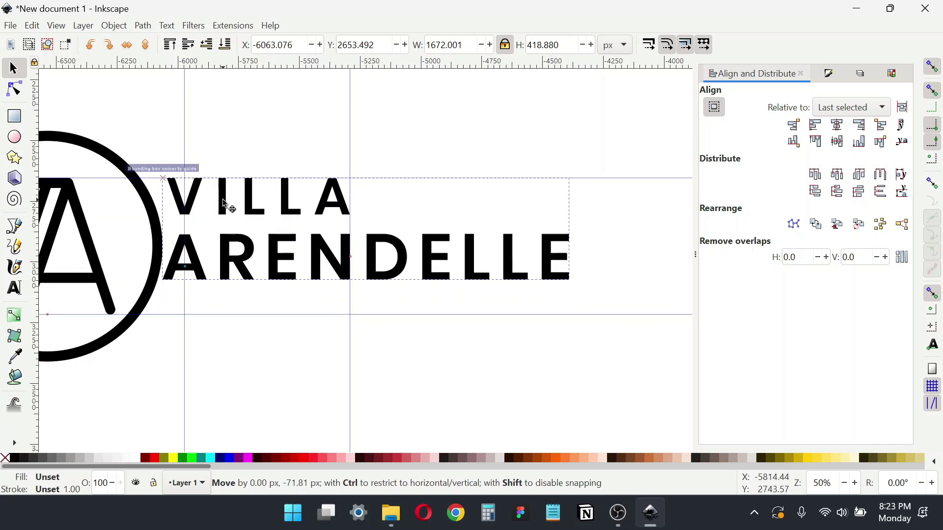
drag(574, 275, 656, 328)
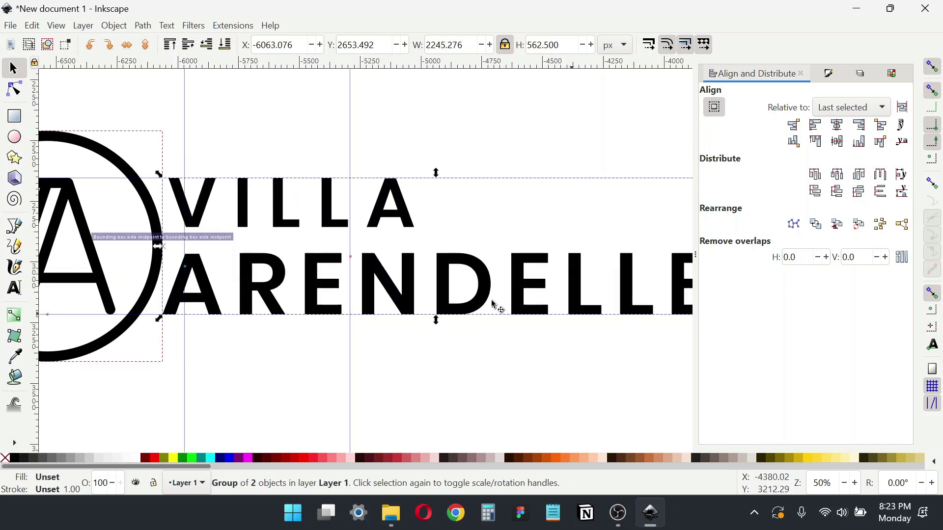
- Turn off snapping altogether and deselect the text group
scroll(426, 280, down, 2)
click(933, 68)
key(Escape)
click(291, 252)
shift+click(320, 248)
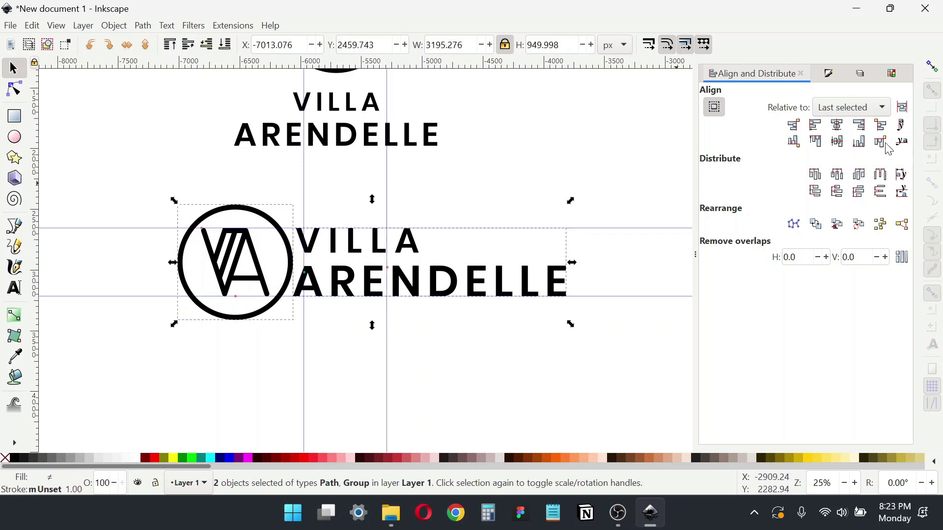
click(632, 144)
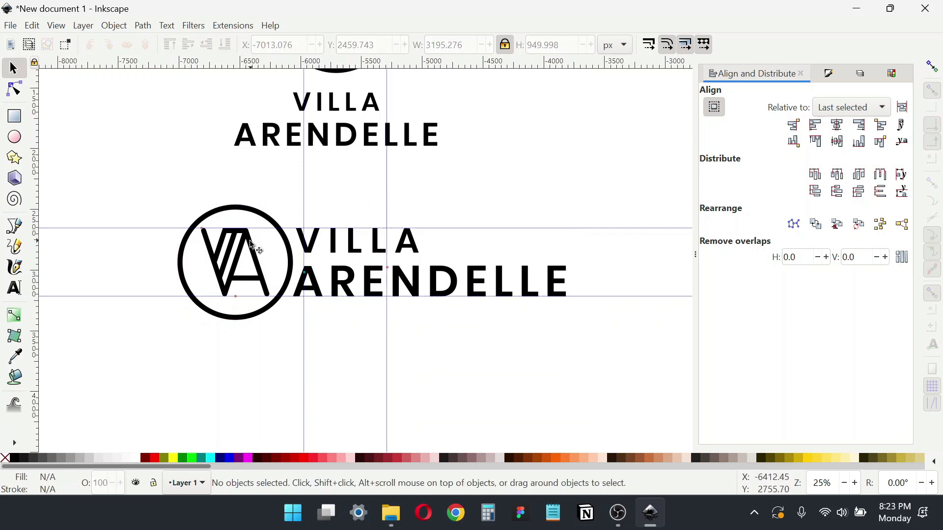
click(289, 246)
shift+click(310, 244)
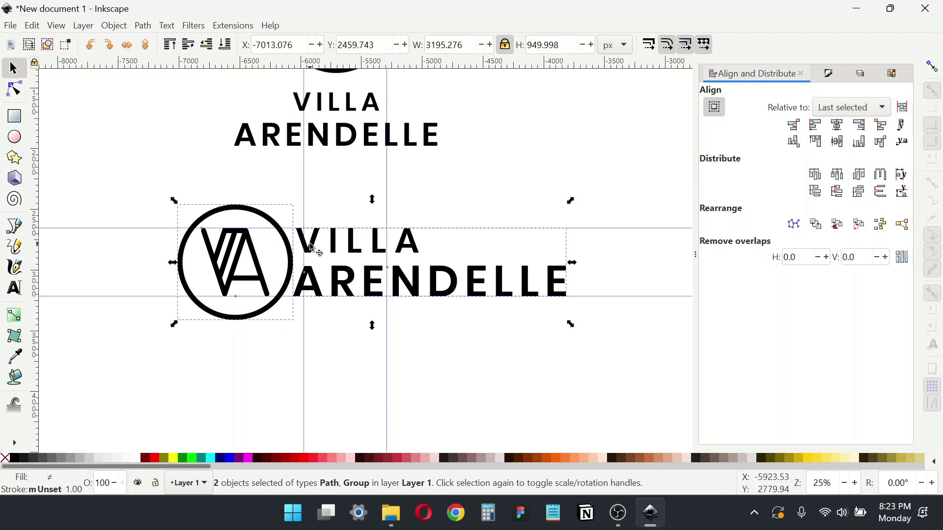
click(395, 211)
click(290, 246)
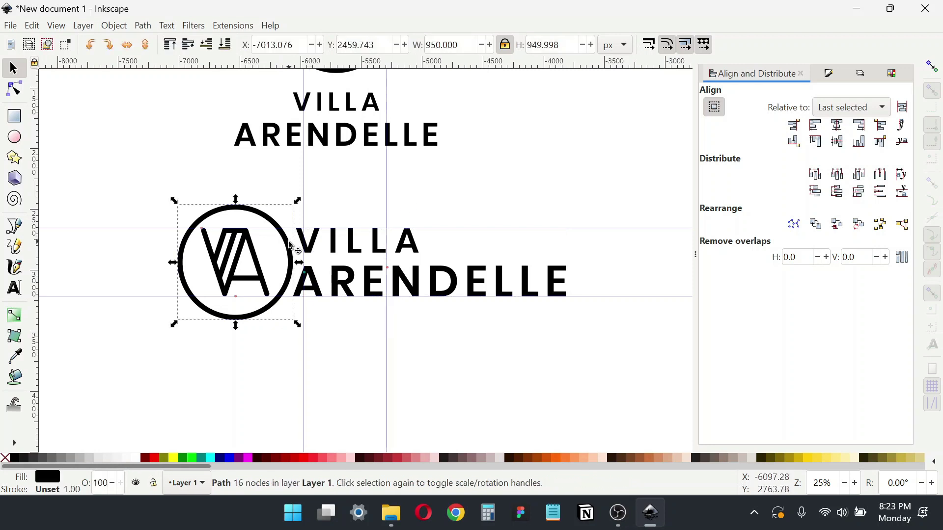
key(shift+Left)
key(ctrl+z)
- Group the lower circle with its VA letters and nudge the group 120 px away from the text
drag(130, 179, 324, 343)
key(ctrl+g)
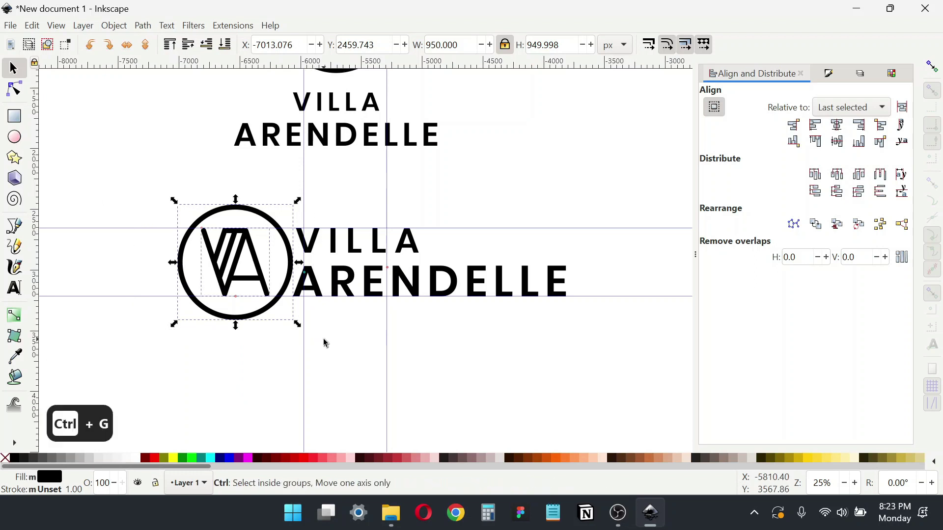
key(shift+Left)
key(shift+Left)
key(shift+Left)
key(shift+Left)
key(shift+Left)
key(shift+Left)
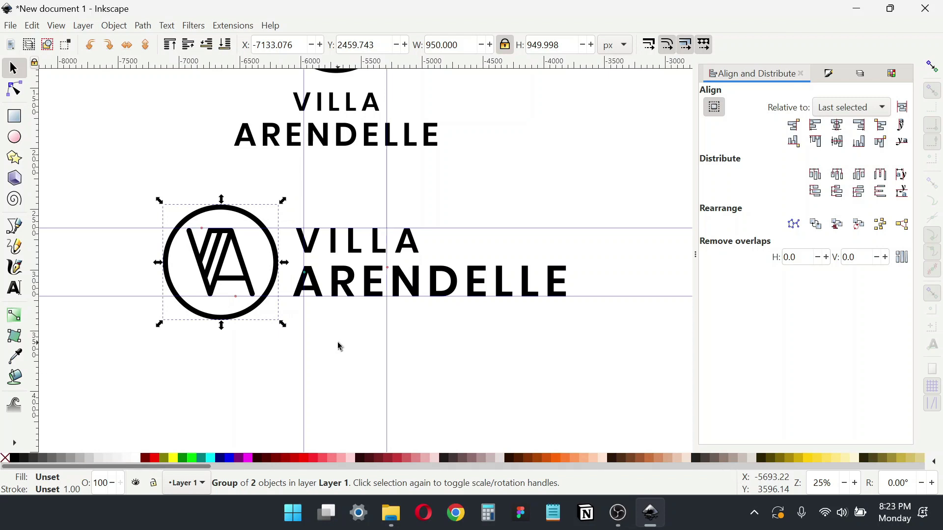
- Hide the guides on the canvas
key(shift+backslash)
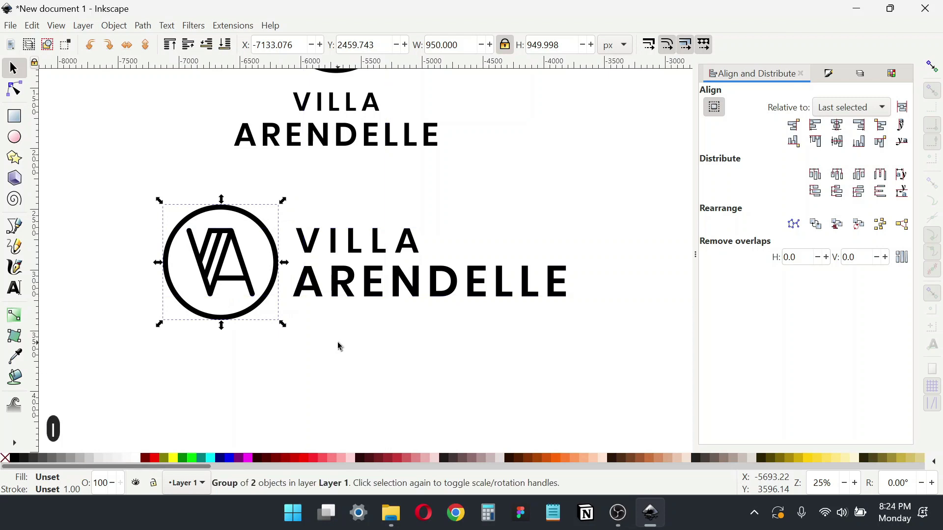
click(504, 364)
- Group the lower monogram with its text and scale the horizontal logo about its center to about 1852 px wide
scroll(338, 295, down, 1)
scroll(451, 308, down, 2)
drag(424, 271, 425, 293)
drag(528, 366, 269, 284)
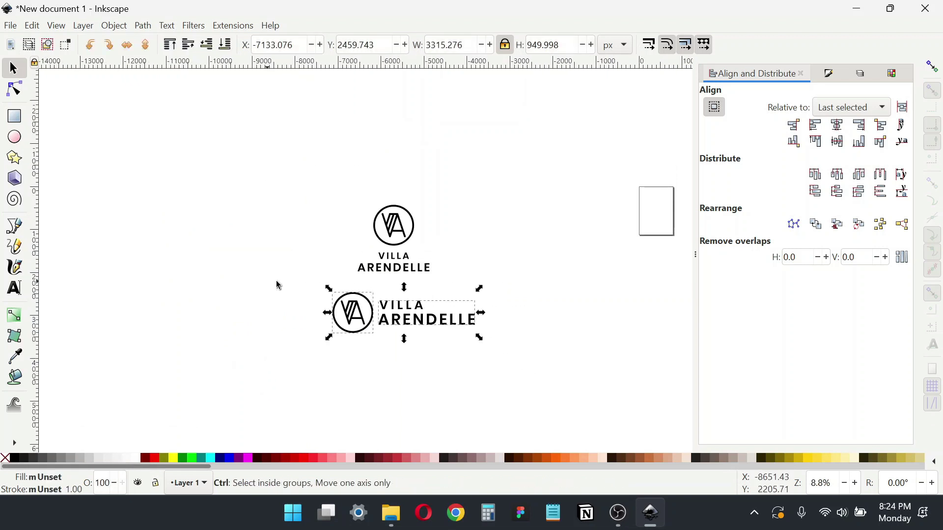
key(ctrl+g)
drag(481, 314, 451, 315)
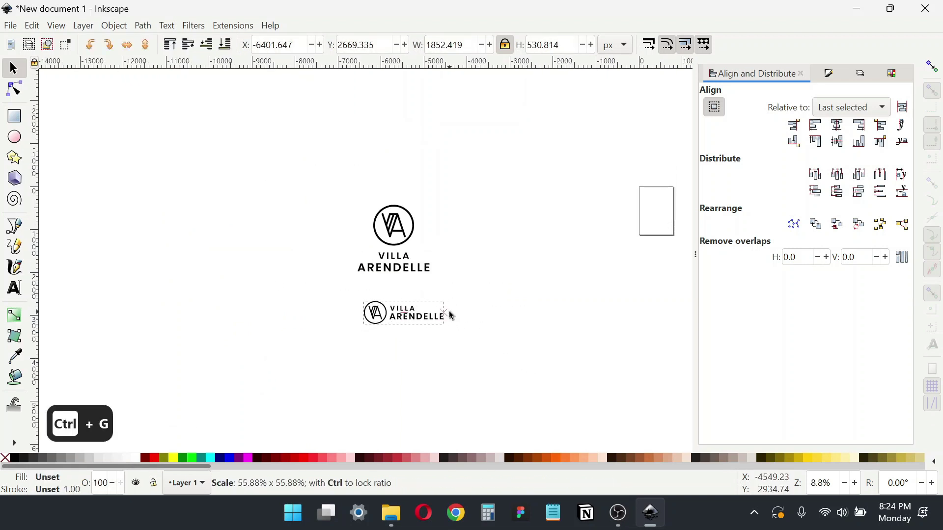
scroll(416, 303, up, 2)
- Set the horizontal logo's width to 1672.001 px, copied from the width of the upper ARENDELLE text
click(443, 246)
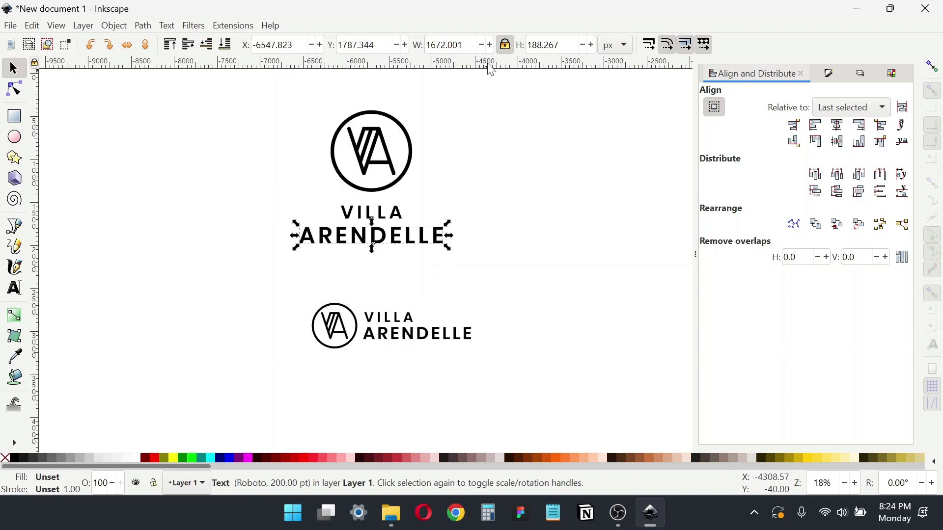
key(ctrl+a)
key(ctrl+c)
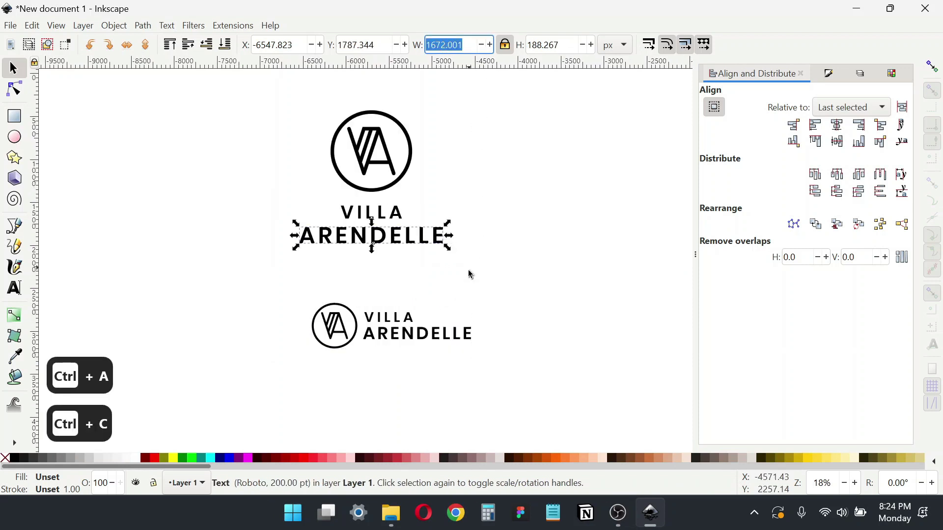
click(459, 335)
key(ctrl+a)
key(ctrl+v)
key(Return)
- Center the horizontal logo on the upper ARENDELLE along the horizontal direction
shift+click(433, 235)
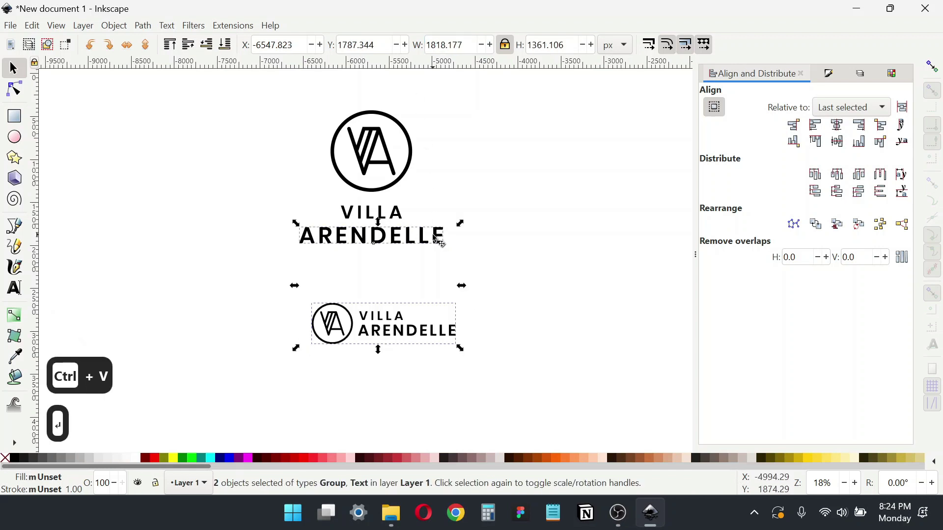
click(836, 125)
click(458, 184)
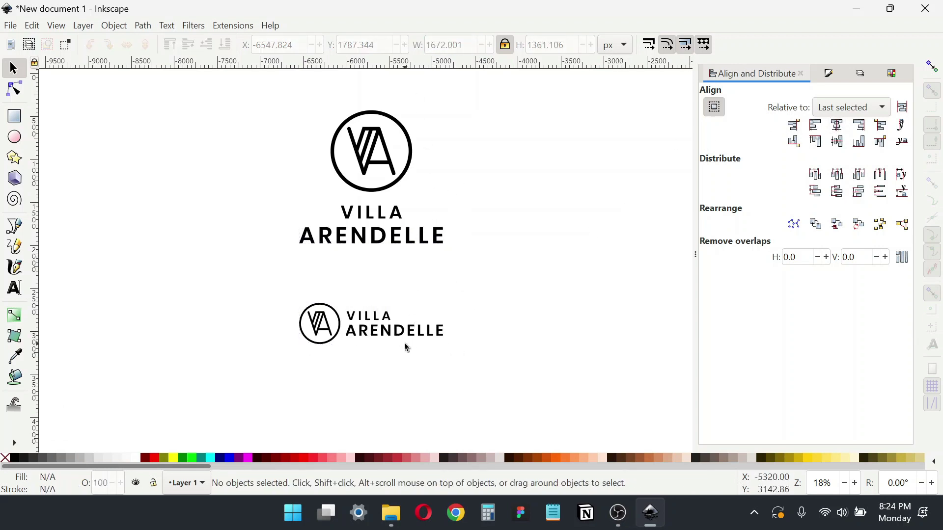
- Group the upper logo's circled monogram, VILLA and ARENDELLE together
drag(418, 231, 423, 264)
drag(502, 311, 216, 109)
key(ctrl+g)
drag(357, 252, 380, 246)
- Move the horizontal logo straight up closer to the stacked logo, to a Y position of about 2515 px
click(398, 364)
drag(399, 363, 400, 344)
scroll(335, 334, up, 6)
scroll(336, 334, down, 6)
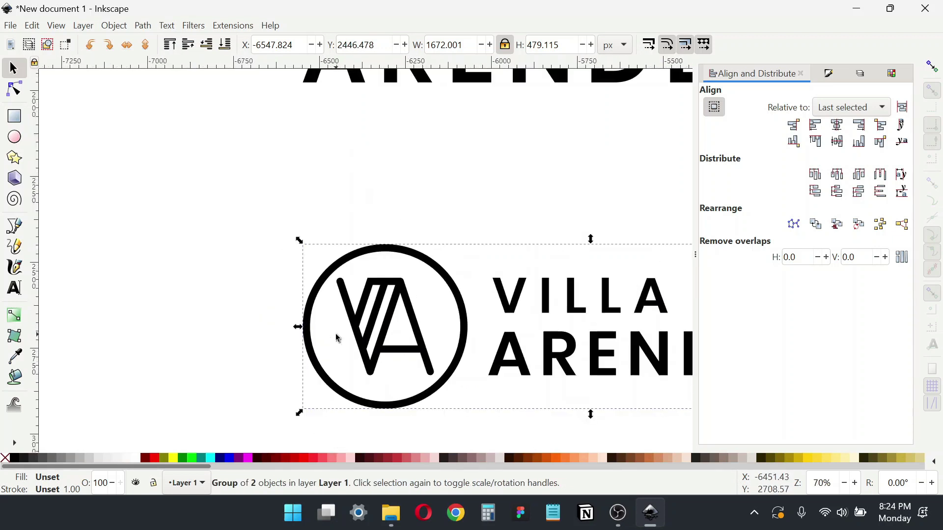
click(468, 362)
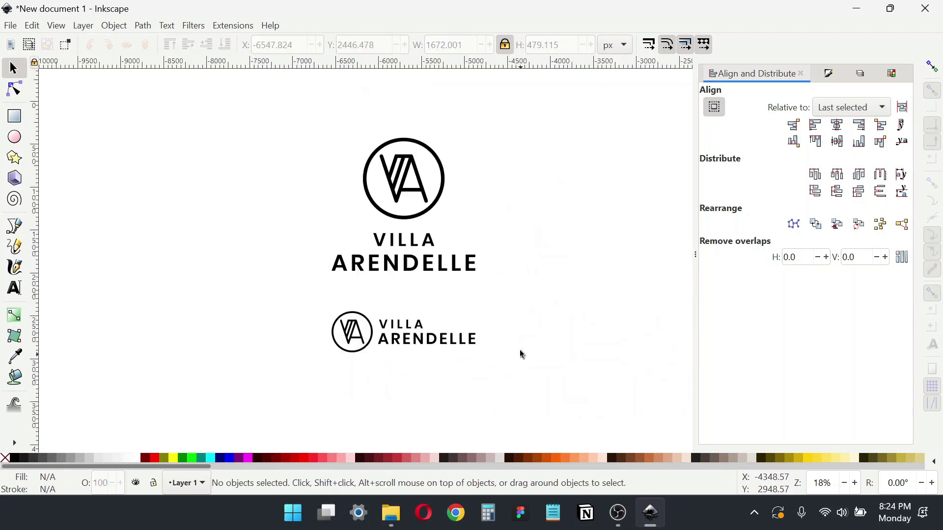
drag(484, 297, 478, 303)
click(406, 340)
drag(406, 337, 406, 343)
click(495, 338)
scroll(405, 316, down, 2)
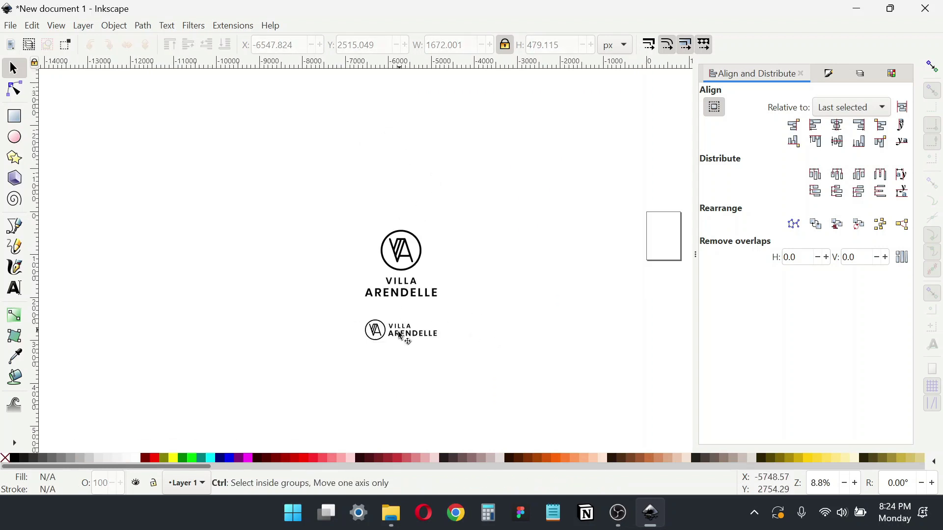
scroll(384, 340, up, 2)
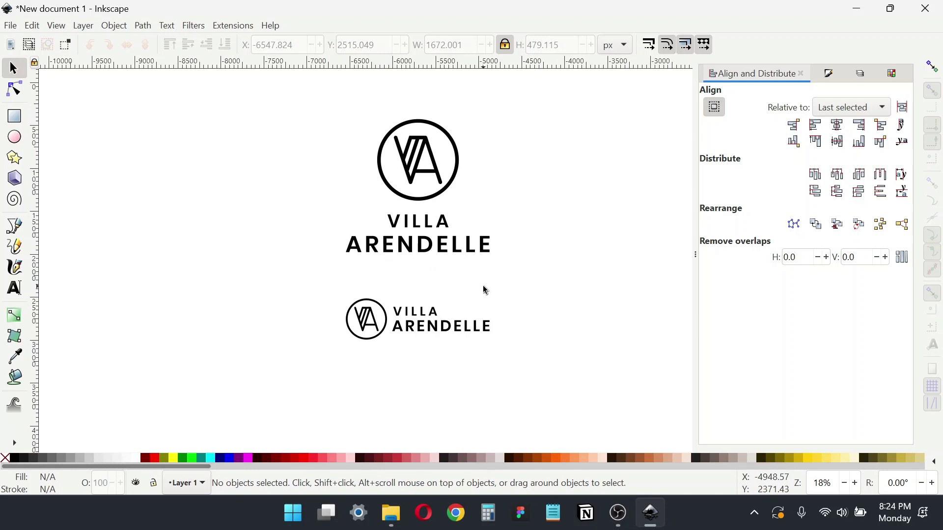
scroll(413, 290, down, 2)
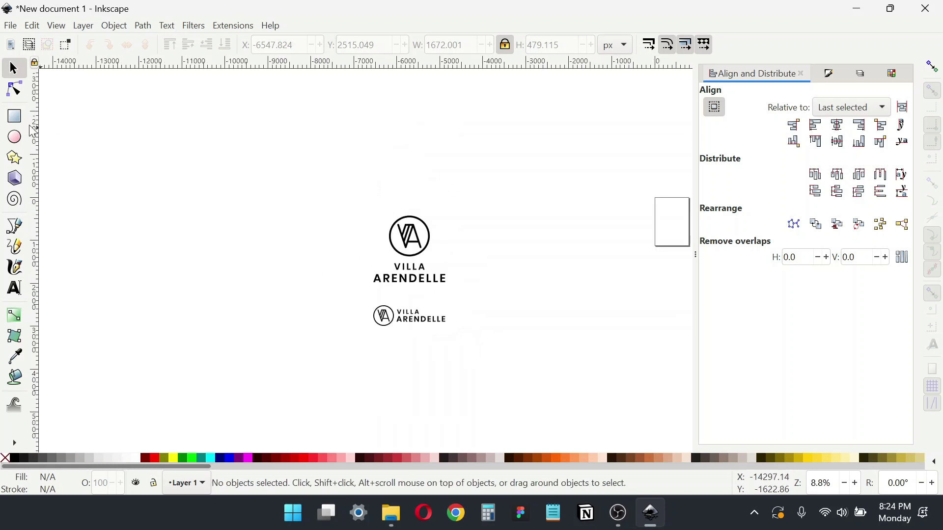
- Draw a square about 4017 px wide around both logos
key(r)
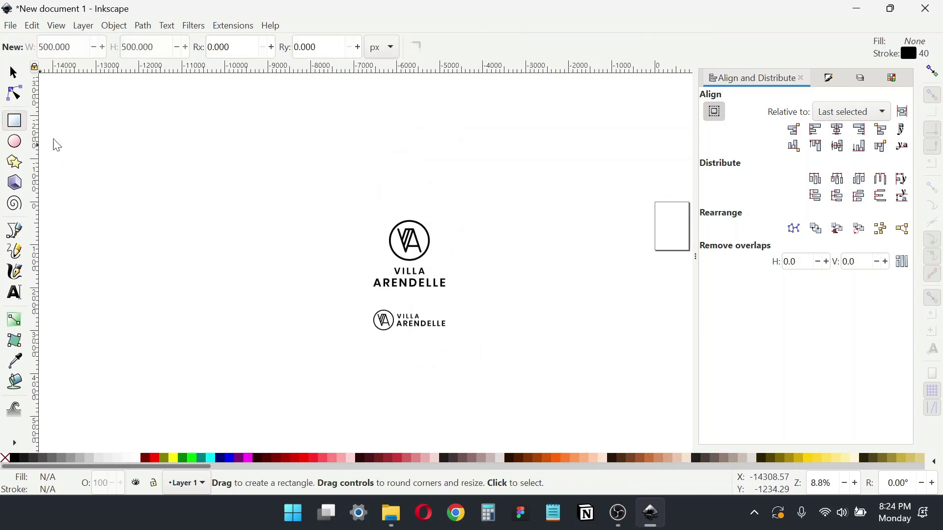
drag(328, 185, 499, 356)
click(18, 75)
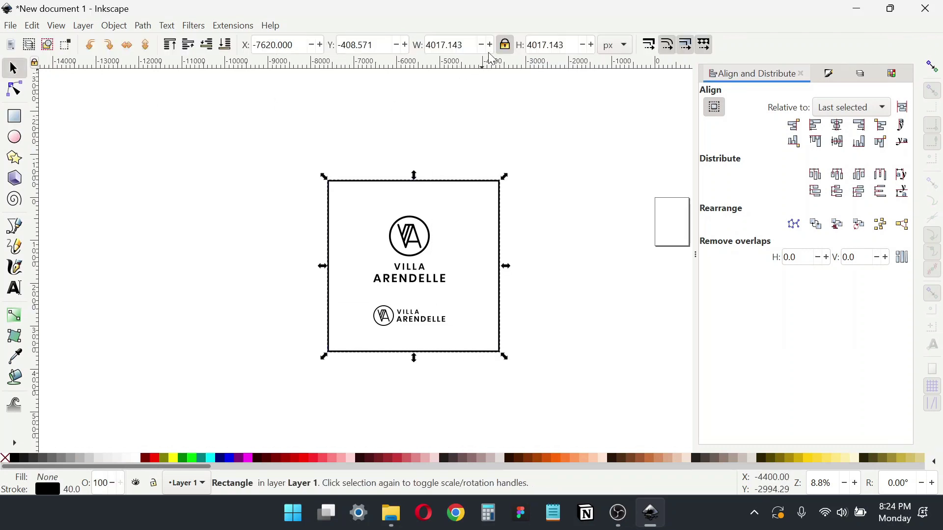
- Set the square's size to 4000 × 4000 px and give it a white fill
click(453, 46)
key(ctrl+a)
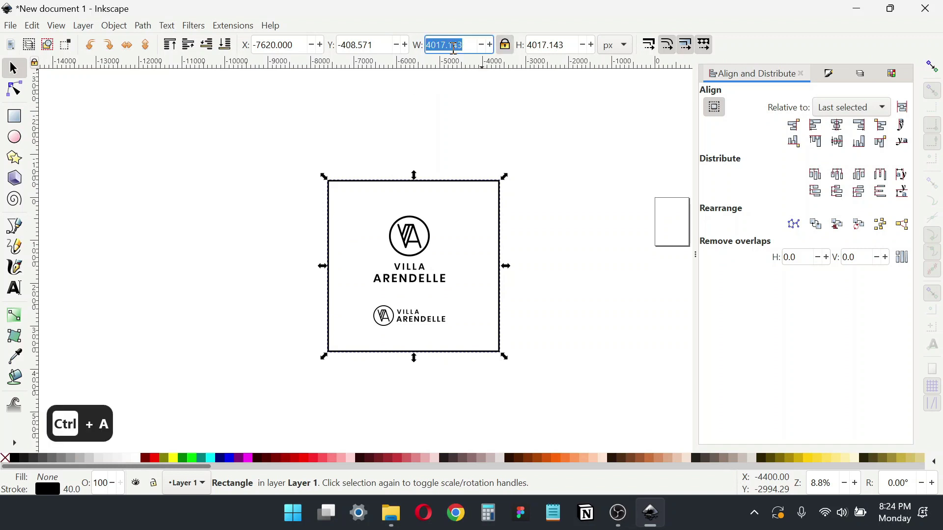
text(4000)
key(Return)
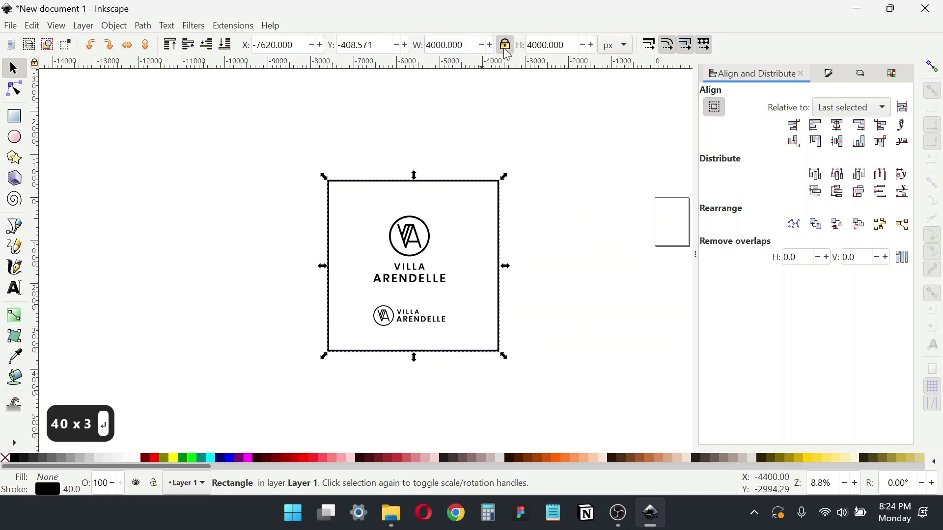
click(128, 458)
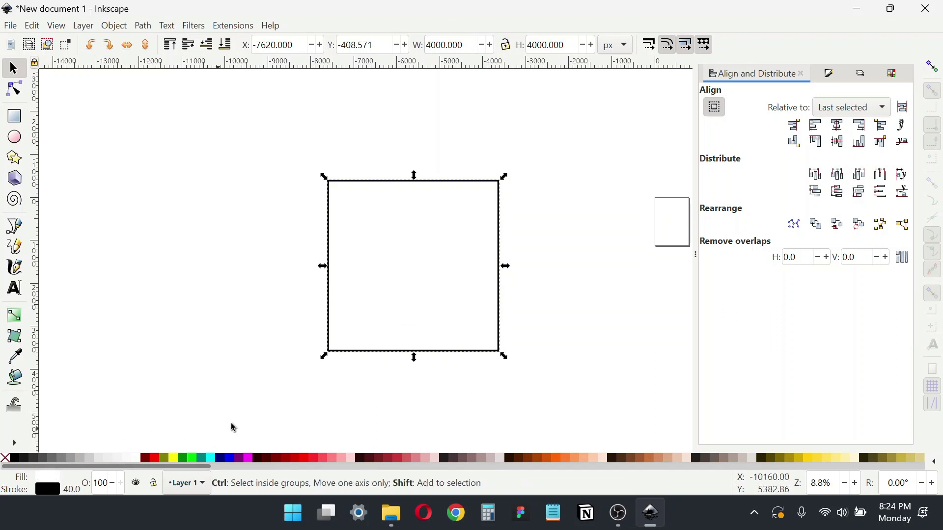
- Remove the square's stroke and send the square behind both logos
key(ctrl+shift+f)
click(774, 93)
click(712, 114)
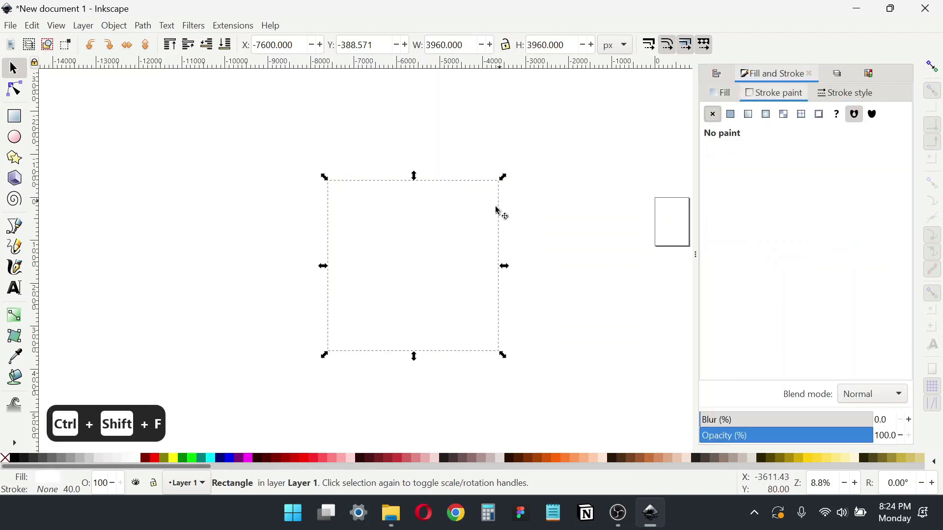
click(225, 46)
- Group the stacked and horizontal logos together
click(415, 234)
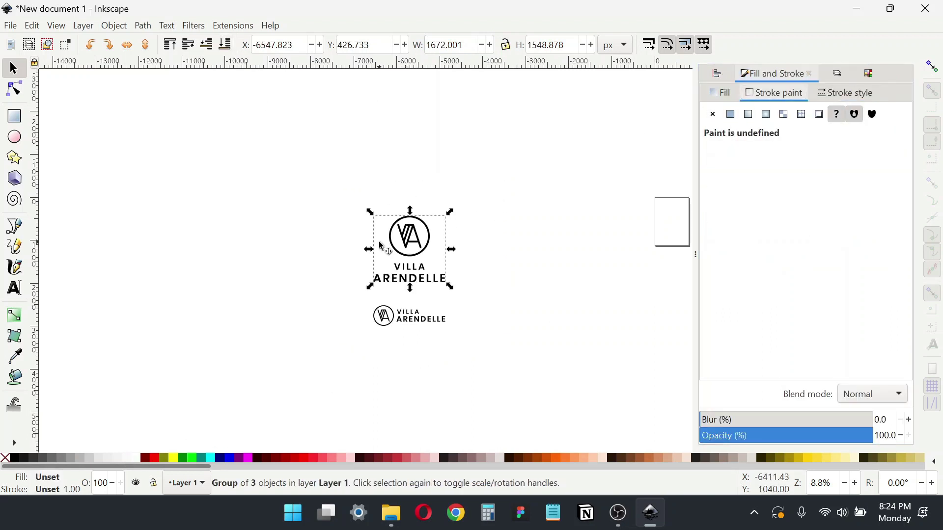
shift+click(394, 322)
key(ctrl+g)
- Centre the white square on the logo group horizontally and vertically, relative to the last selected object
shift+click(471, 217)
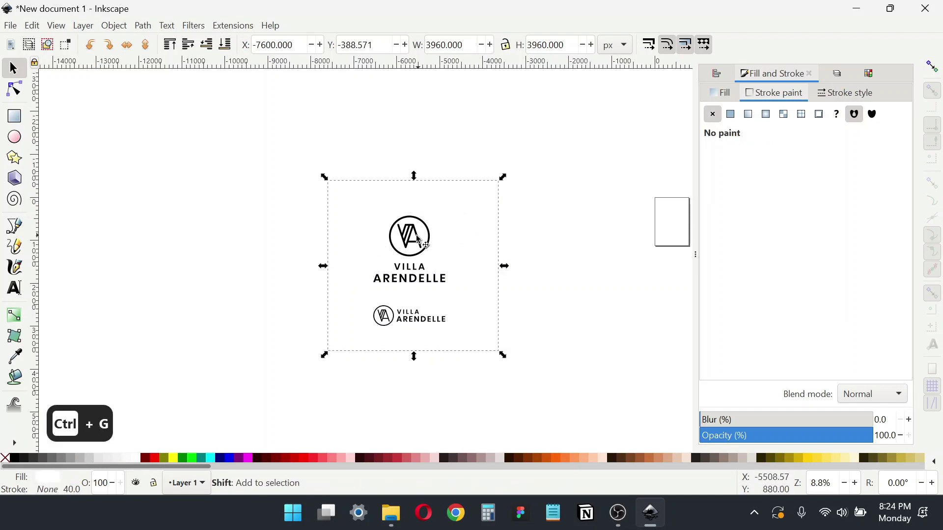
key(ctrl+shift+a)
click(835, 127)
click(836, 142)
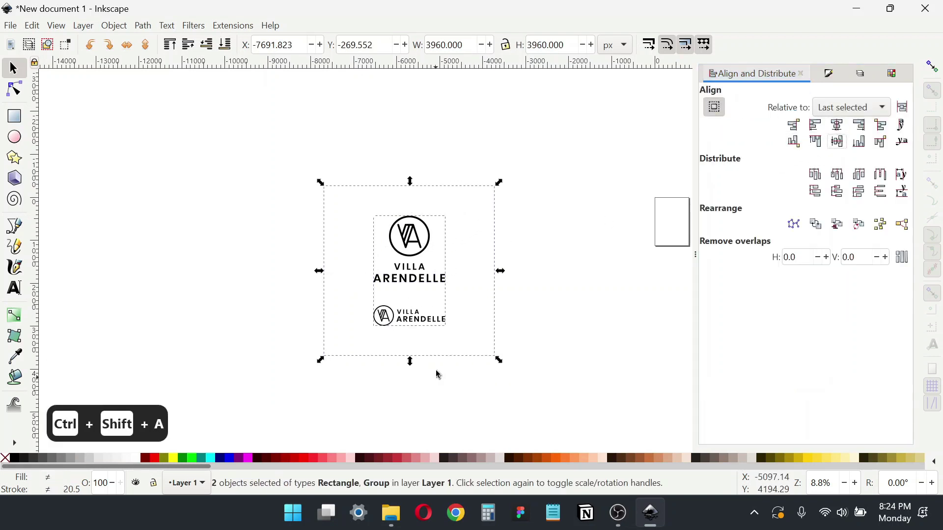
- Duplicate the square with its logos, enable snapping and place the copy directly below, flush with the original square's edge
drag(436, 372, 428, 320)
click(551, 306)
drag(559, 321, 530, 313)
click(467, 287)
drag(466, 289, 461, 252)
scroll(461, 256, down, 1)
drag(516, 295, 315, 145)
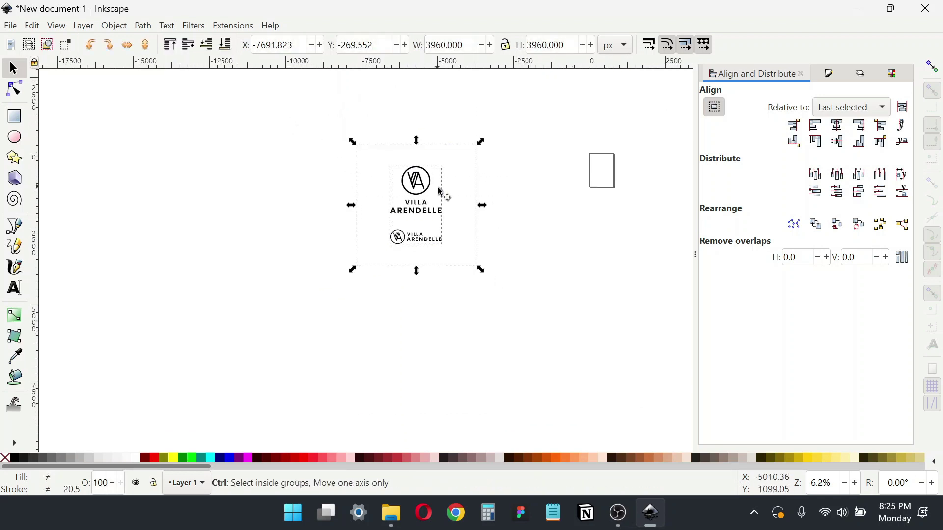
key(ctrl+d)
click(932, 67)
drag(459, 164, 452, 278)
click(452, 294)
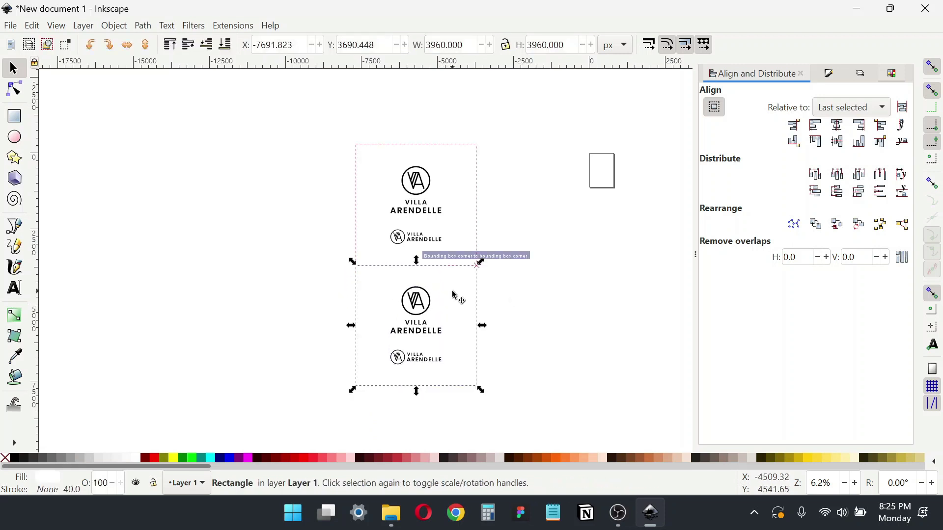
- Fill the lower copy's logos white and its square black
drag(322, 281, 472, 379)
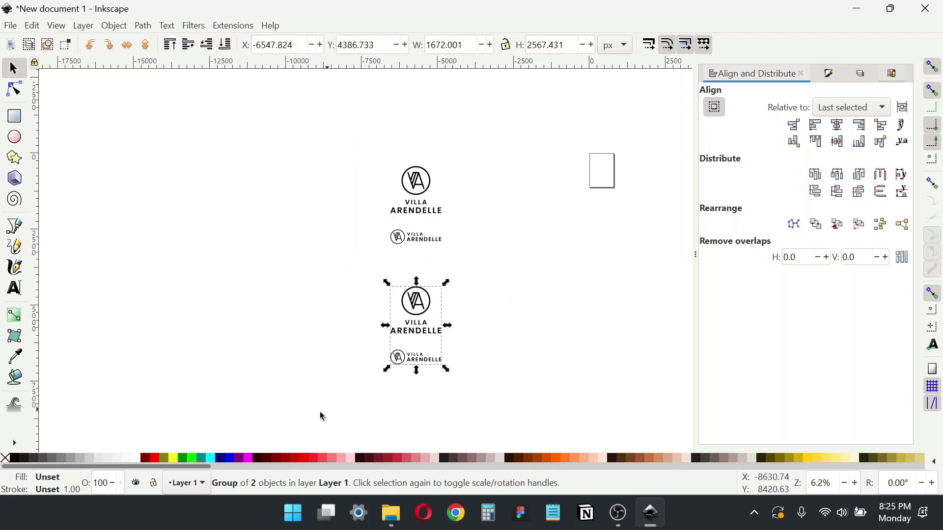
click(139, 458)
click(474, 343)
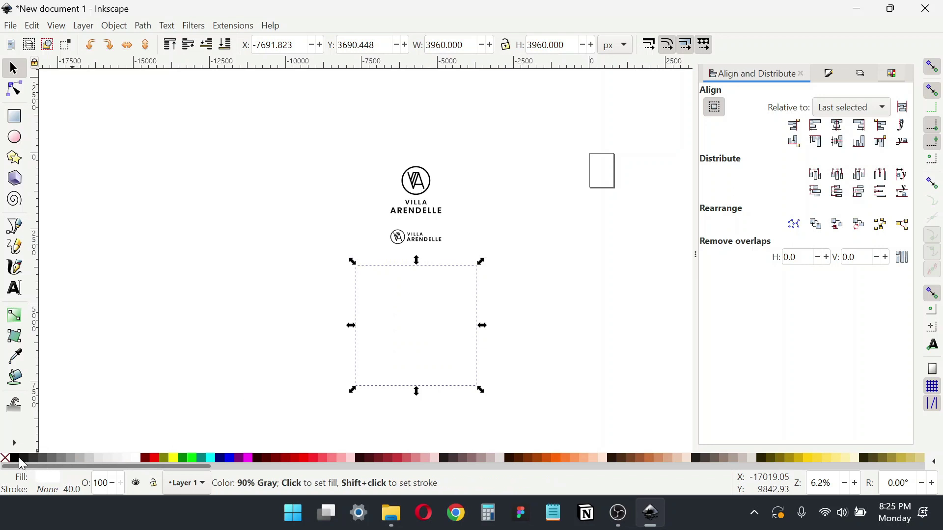
click(15, 458)
click(200, 374)
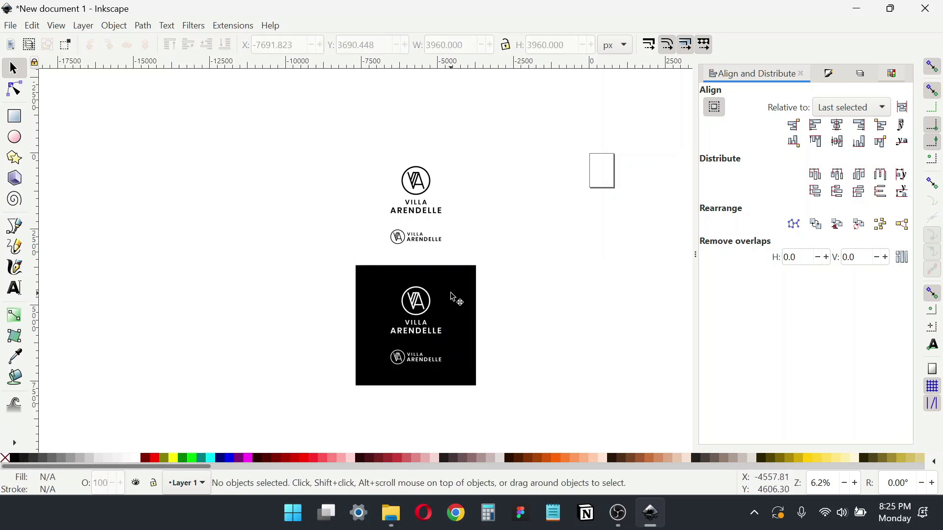
- Delete the black square together with its white logos
drag(484, 287, 482, 298)
drag(508, 399, 444, 387)
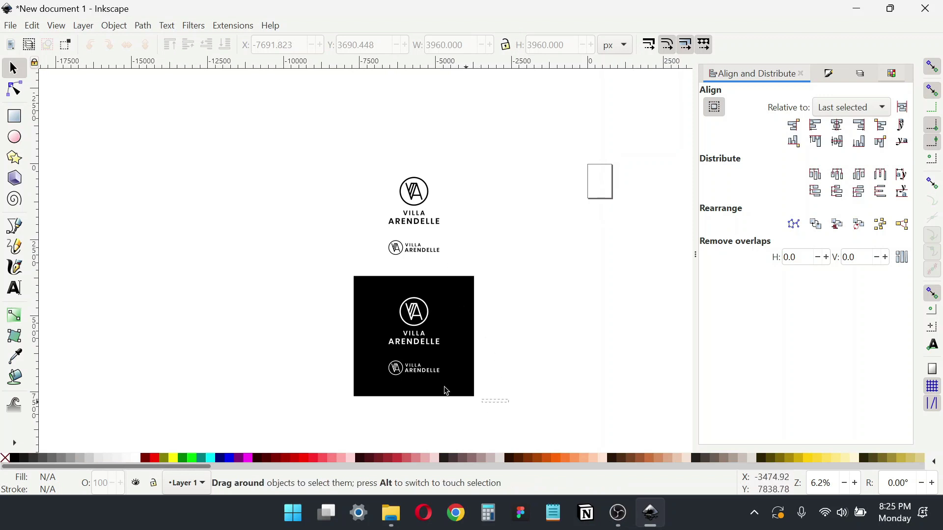
drag(301, 278, 297, 273)
key(Delete)
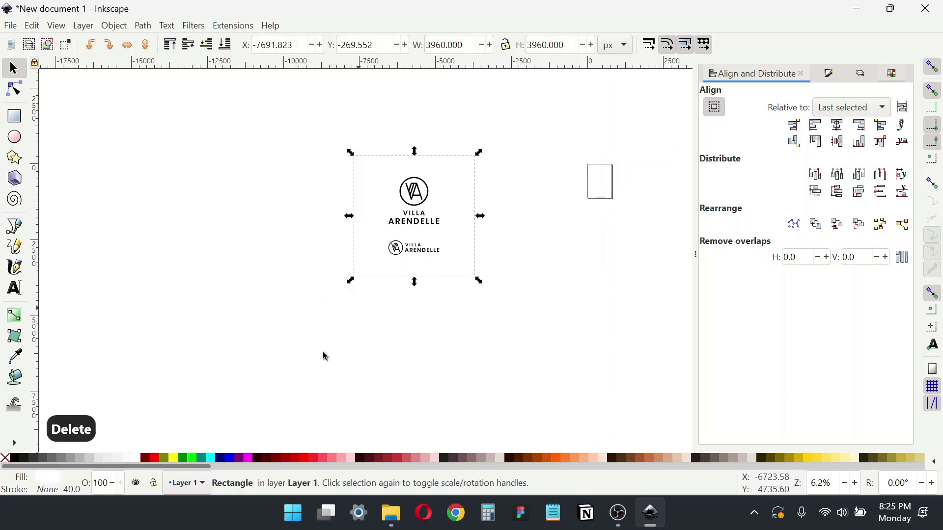
- Fill the remaining square light grey and enlarge it around its centre to about 4703 px wide
click(122, 458)
drag(480, 281, 491, 300)
click(523, 278)
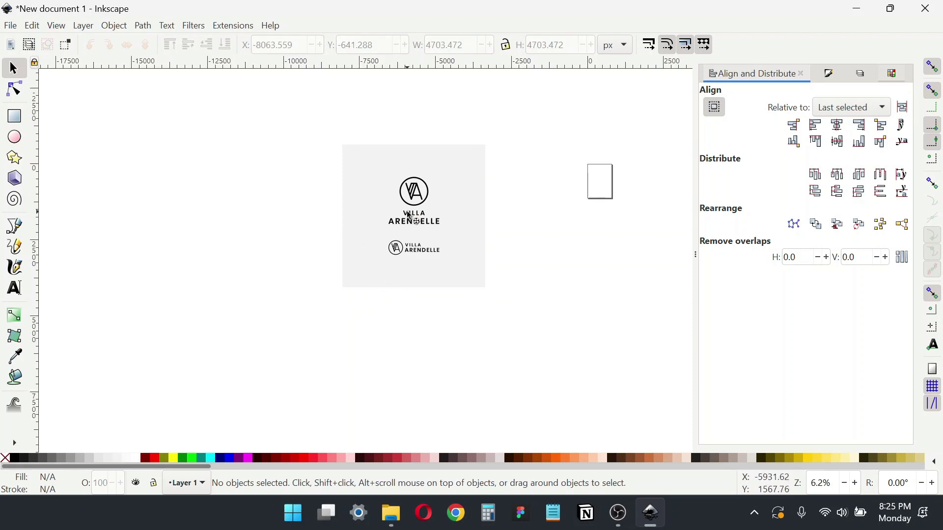
- Set the grey square's size to 4800 × 4800 px with width and height locked together
click(466, 158)
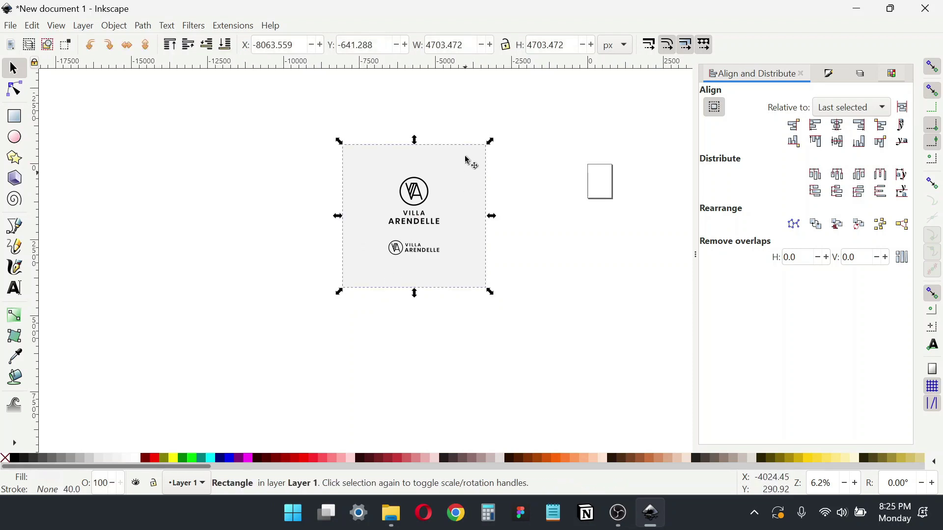
click(449, 46)
key(ctrl+a)
text(480)
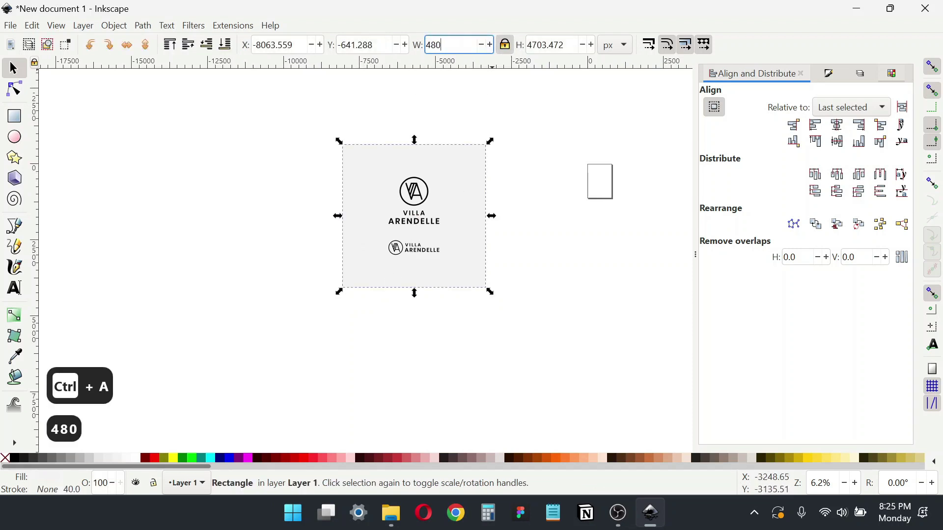
key(Return)
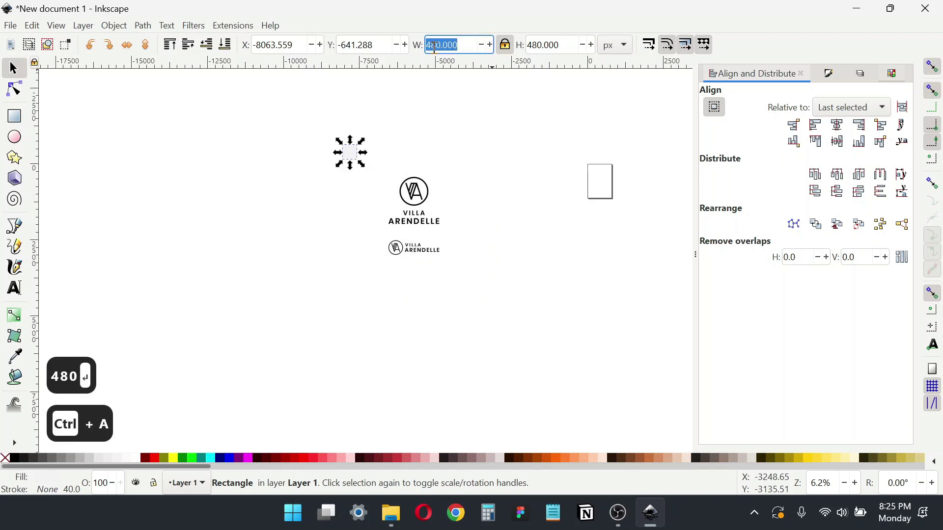
text(4800)
key(Return)
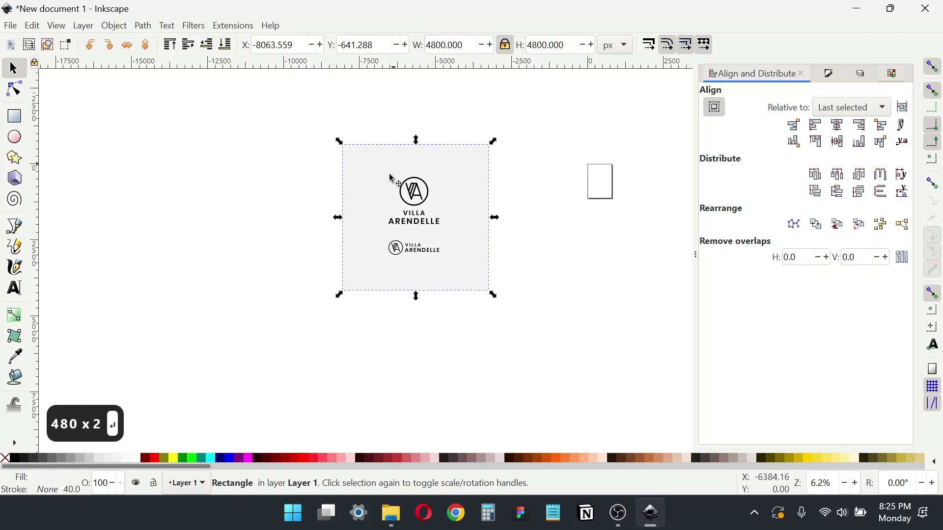
- Centre the logo group on the grey square horizontally and vertically
click(414, 194)
shift+click(456, 180)
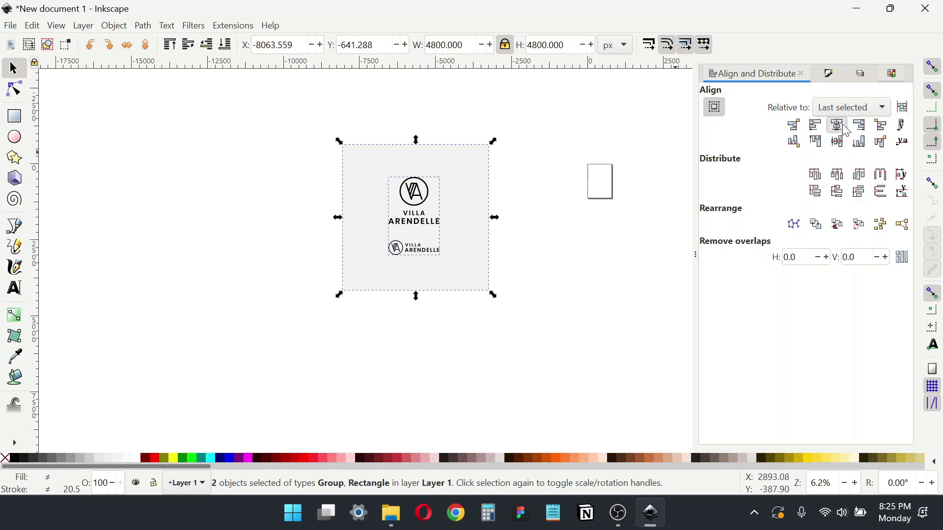
click(844, 129)
click(552, 244)
- Duplicate the grey square with its logos and snap the copy directly below the original
click(479, 234)
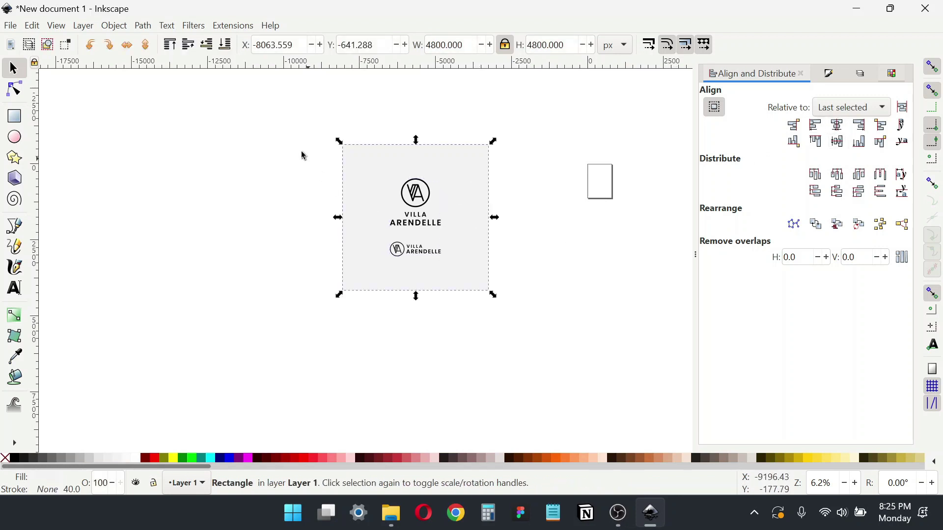
key(ctrl+a)
key(ctrl+d)
drag(470, 160, 469, 304)
click(529, 335)
- Recolour the lower panel as a black square with white logos, and fill the upper square white
click(469, 334)
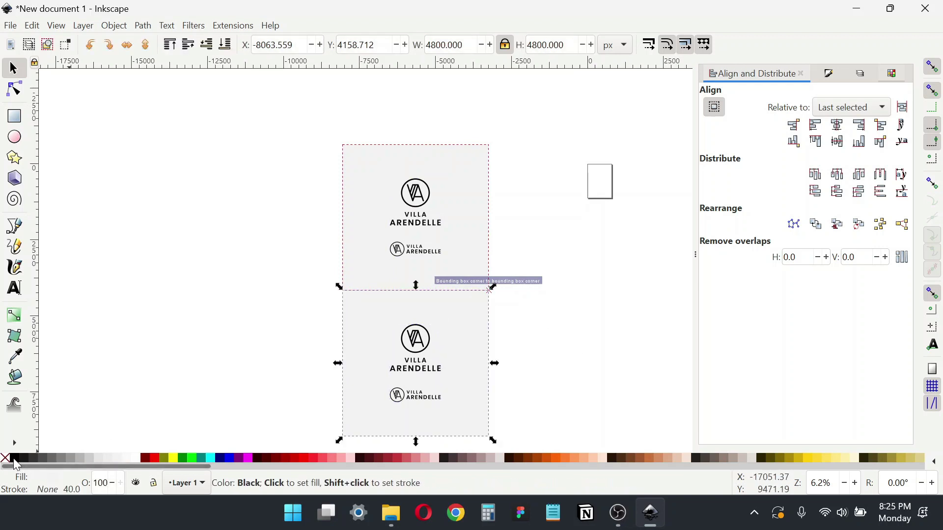
click(15, 461)
click(425, 349)
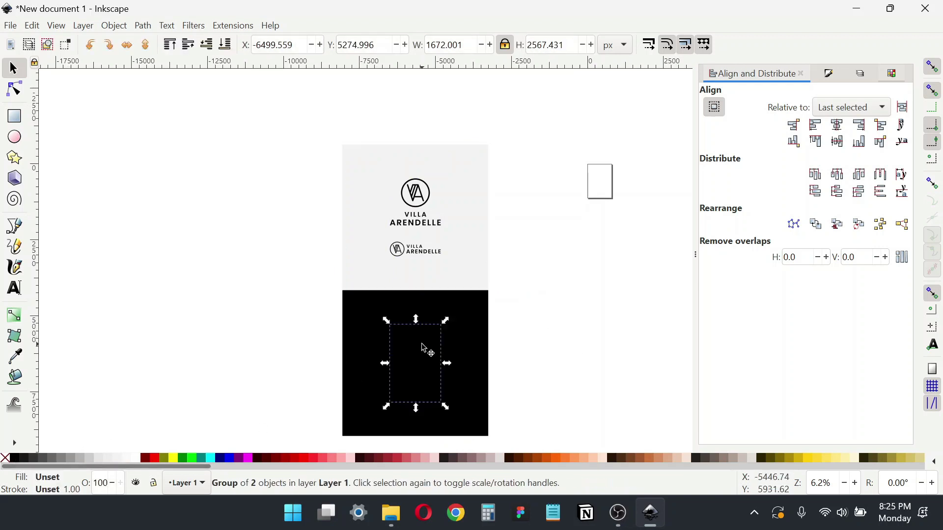
click(136, 460)
click(431, 282)
click(138, 458)
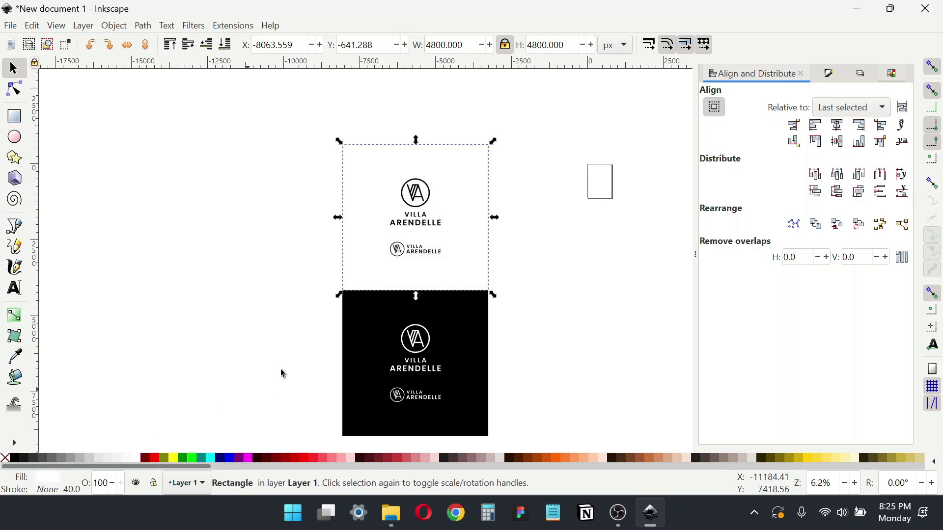
- Move both logo panels together straight left to an X position of about -20612 px
scroll(411, 227, down, 2)
ctrl+scroll(393, 206, down, 1)
drag(309, 109, 465, 349)
ctrl+drag(427, 310, 157, 313)
drag(274, 306, 478, 322)
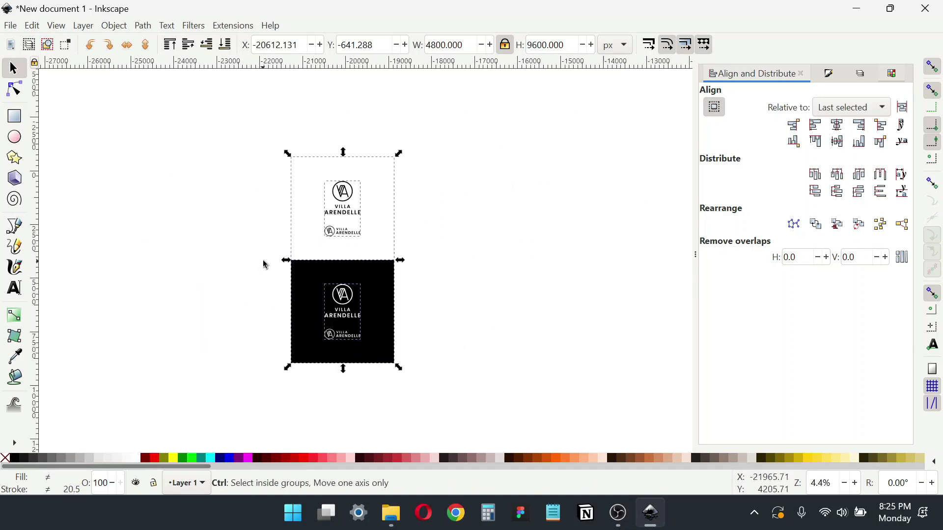
ctrl+scroll(265, 259, up, 2)
drag(451, 355, 435, 326)
drag(516, 325, 515, 350)
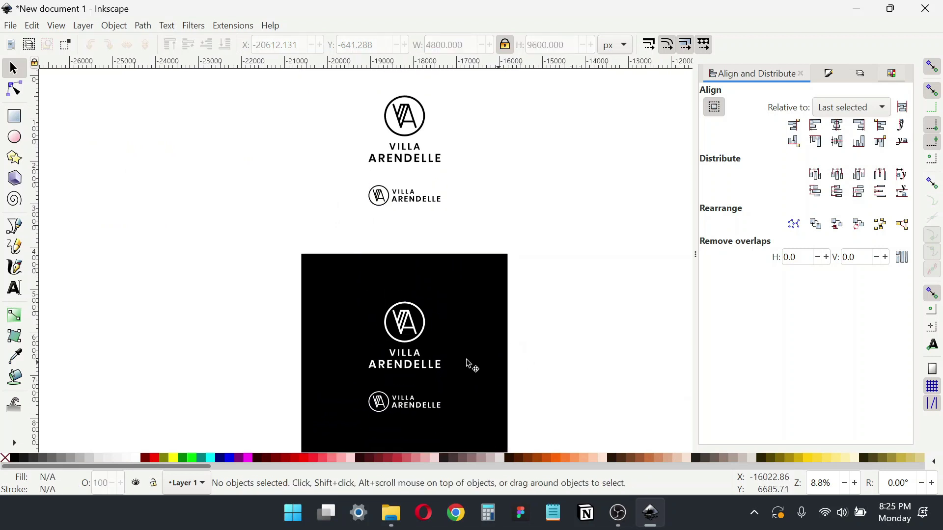